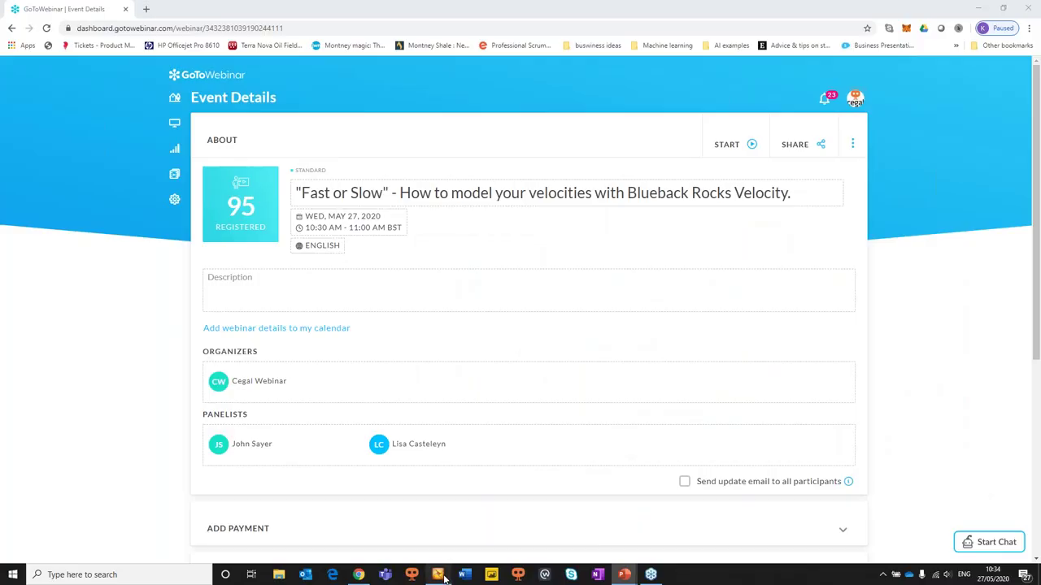
- Switch to Petrel and examine the wells, seismic and input surfaces in the 3D window from above and from the side
{"action": "left_click", "coordinate": [437, 575]}
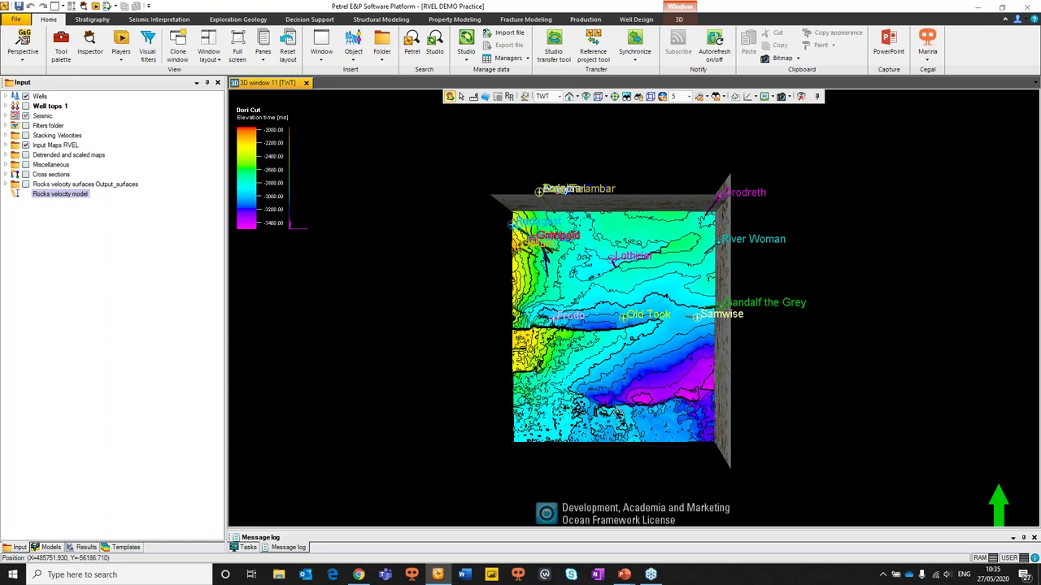
{"action": "left_click_drag", "start_coordinate": [596, 434], "coordinate": [589, 268]}
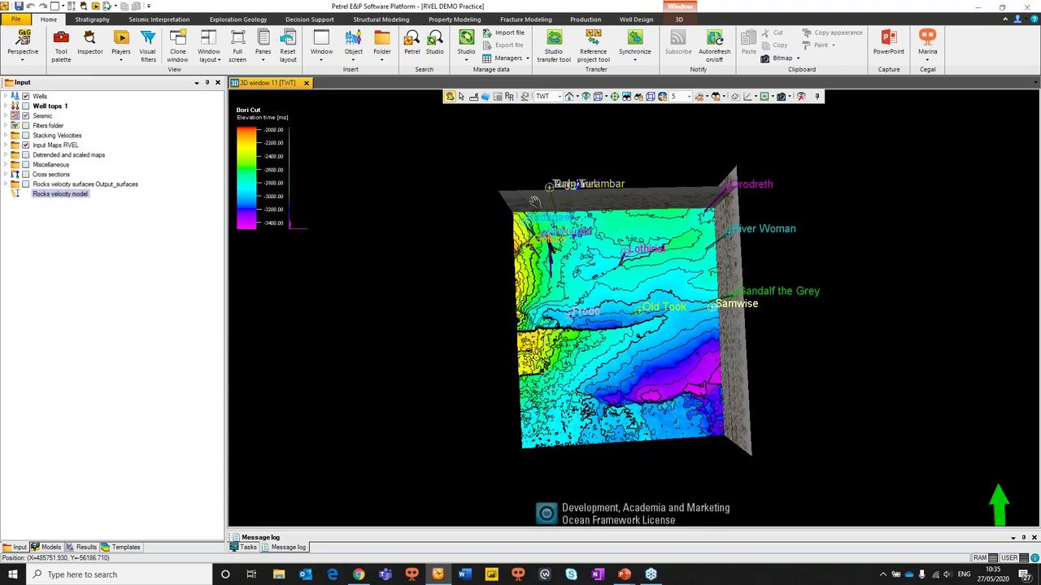
{"action": "left_click_drag", "start_coordinate": [657, 377], "coordinate": [632, 443]}
{"action": "left_click_drag", "start_coordinate": [587, 358], "coordinate": [564, 375]}
{"action": "left_click_drag", "start_coordinate": [569, 313], "coordinate": [569, 255]}
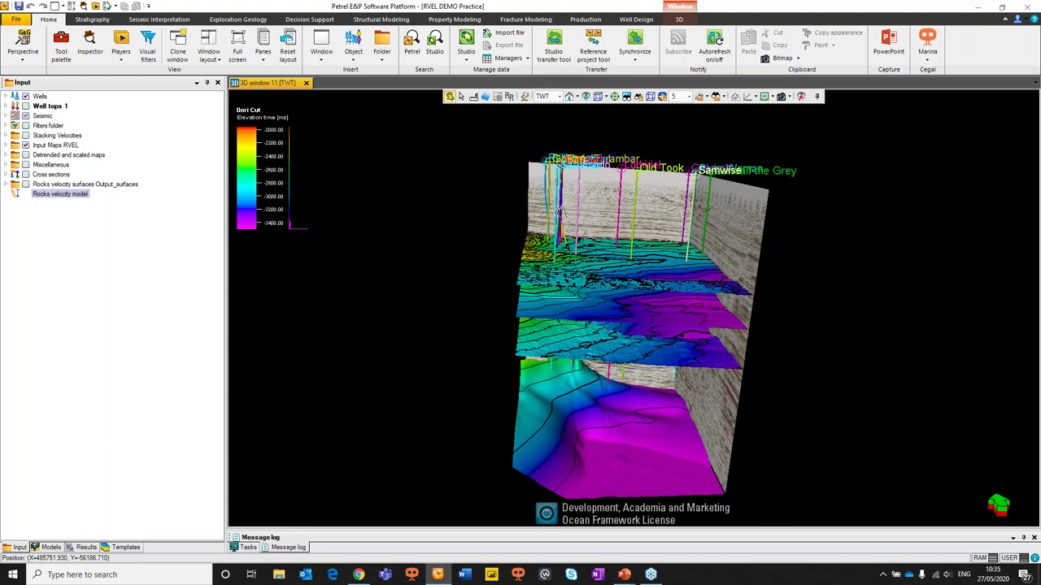
{"action": "left_click_drag", "start_coordinate": [598, 279], "coordinate": [695, 328]}
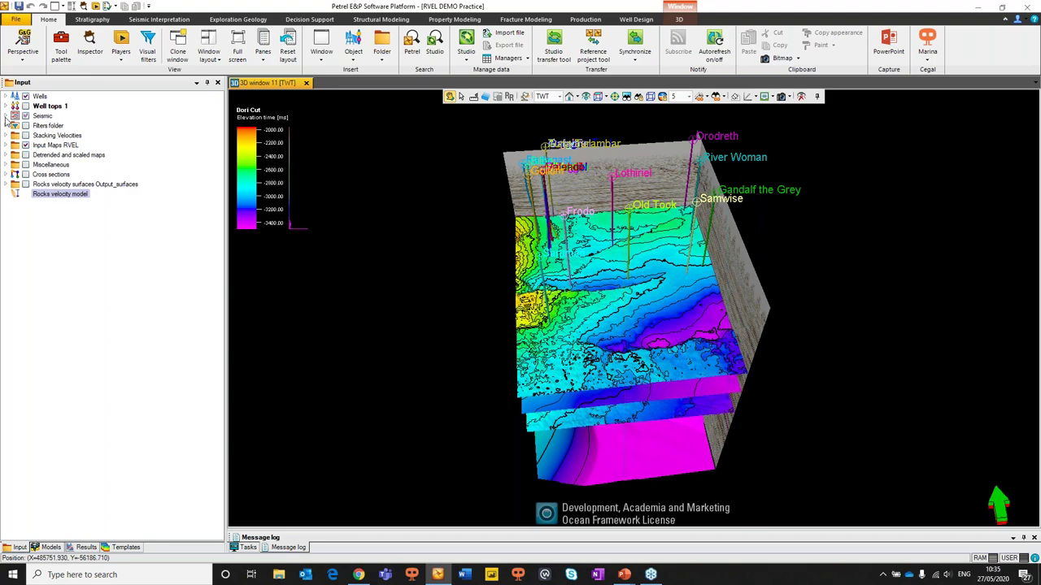
- Display the Vstack stacking velocity points in the 3D window and view them together with the wells and surfaces
{"action": "left_click", "coordinate": [7, 136]}
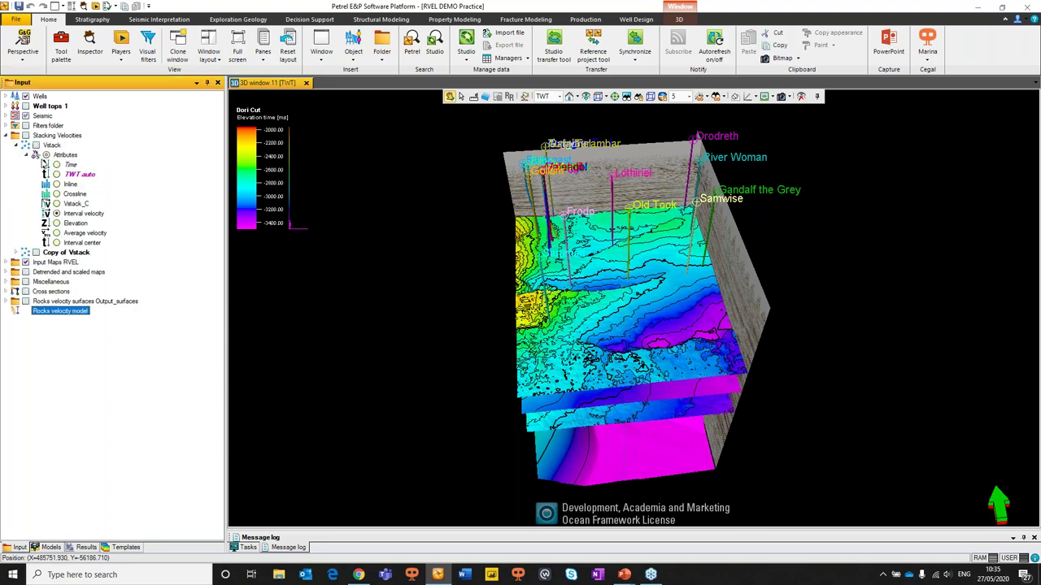
{"action": "left_click", "coordinate": [36, 145]}
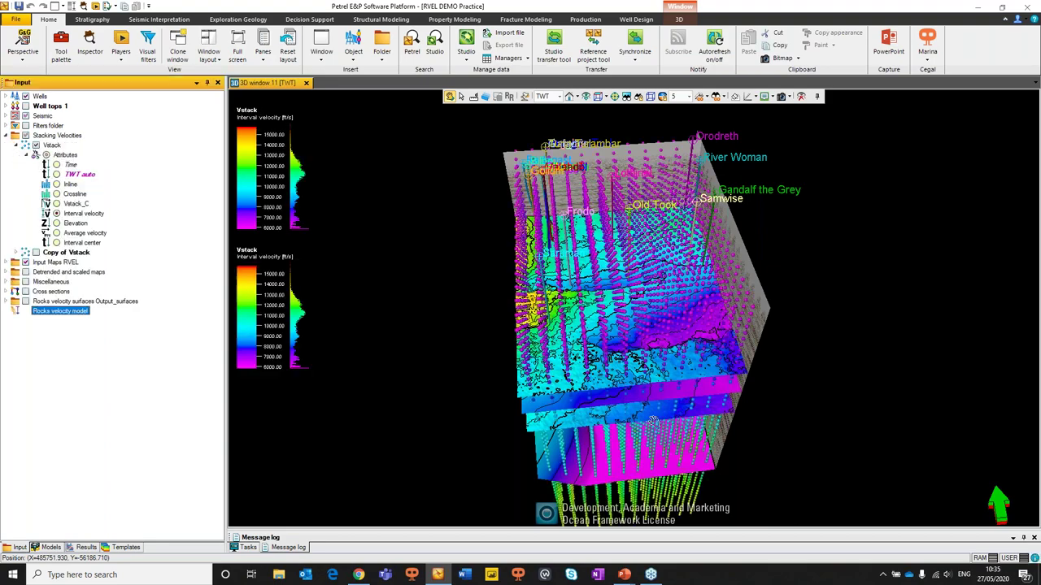
{"action": "left_click_drag", "start_coordinate": [781, 325], "coordinate": [546, 424]}
{"action": "left_click_drag", "start_coordinate": [497, 366], "coordinate": [494, 350]}
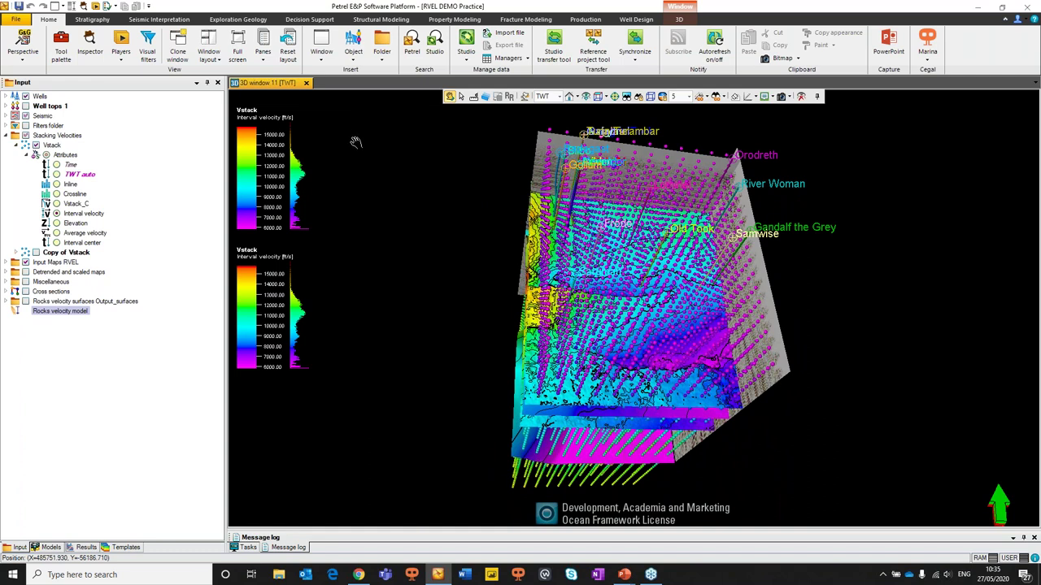
- Locate the command for a new Rocks velocity model and open the settings of the existing Rocks velocity model
{"action": "left_click", "coordinate": [351, 57]}
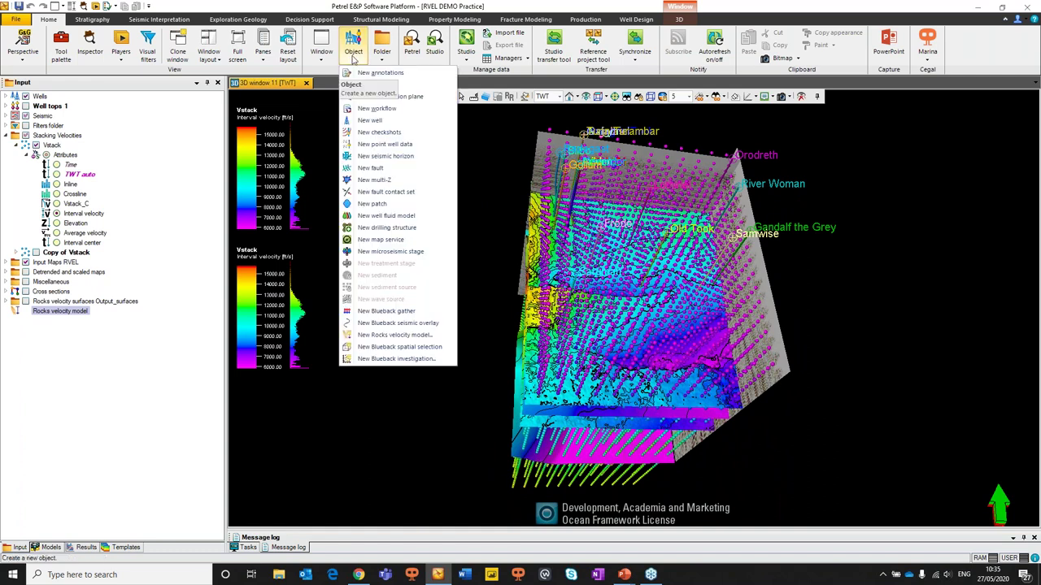
{"action": "left_click", "coordinate": [418, 342]}
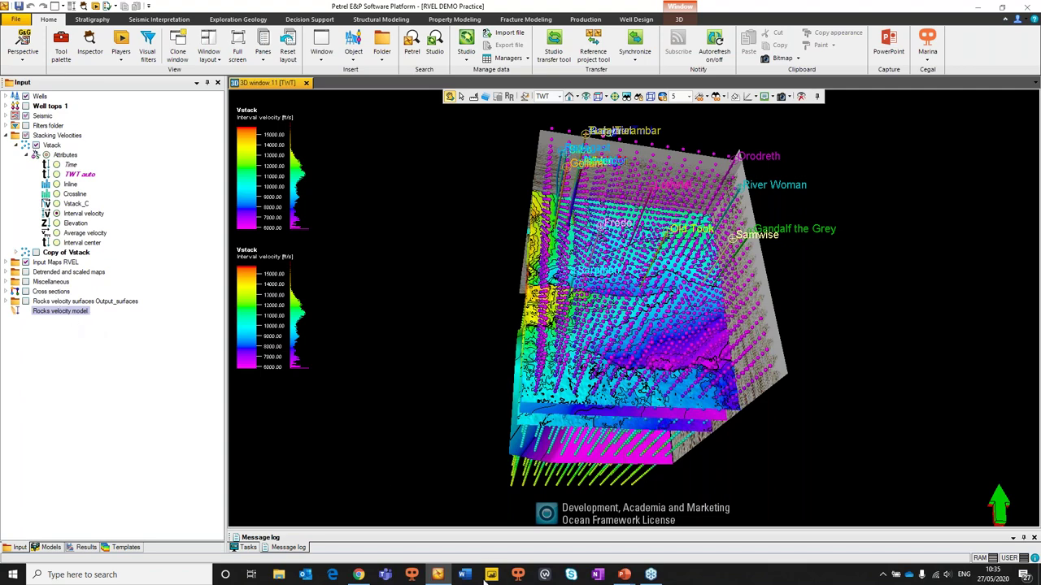
{"action": "left_click_drag", "start_coordinate": [490, 565], "coordinate": [512, 43]}
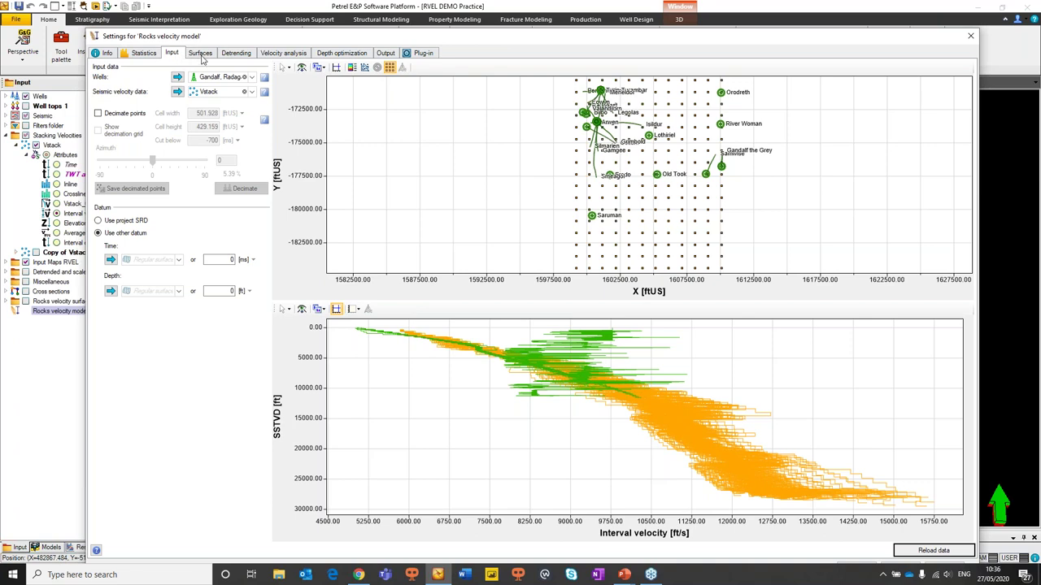
{"action": "left_click", "coordinate": [238, 54]}
{"action": "left_click", "coordinate": [342, 54]}
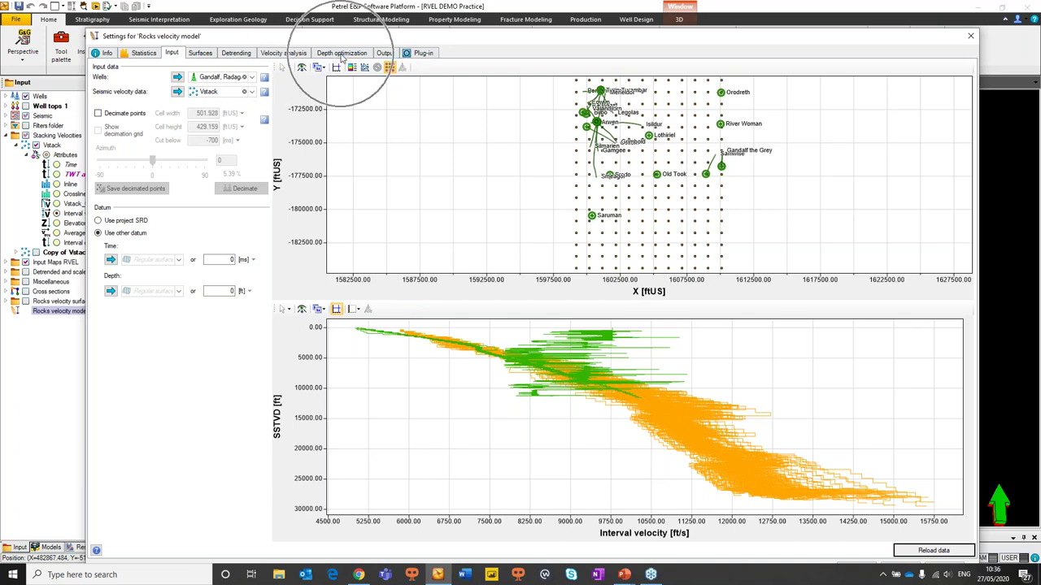
{"action": "left_click", "coordinate": [390, 57]}
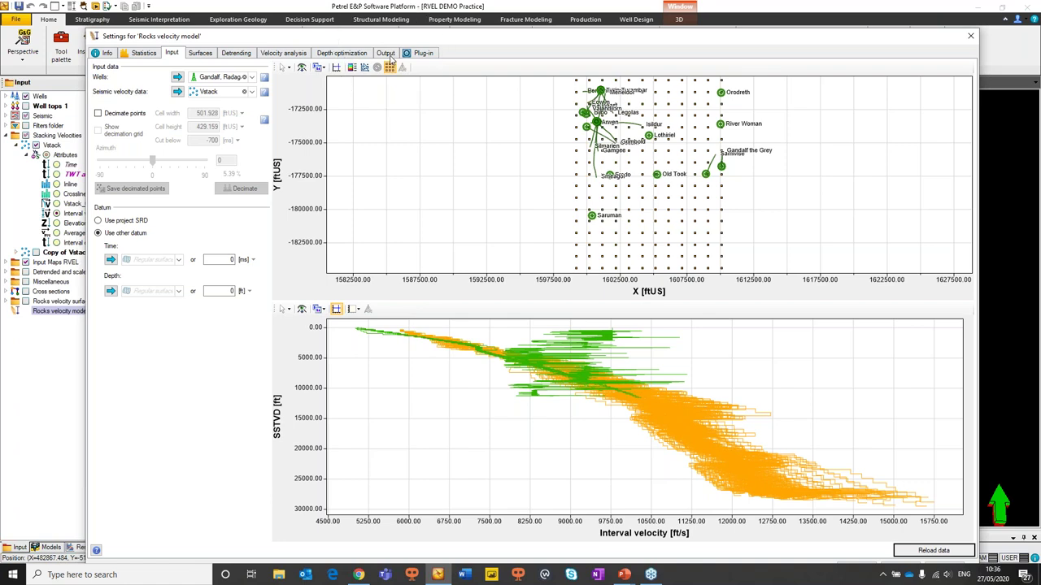
{"action": "left_click_drag", "start_coordinate": [476, 40], "coordinate": [474, 31]}
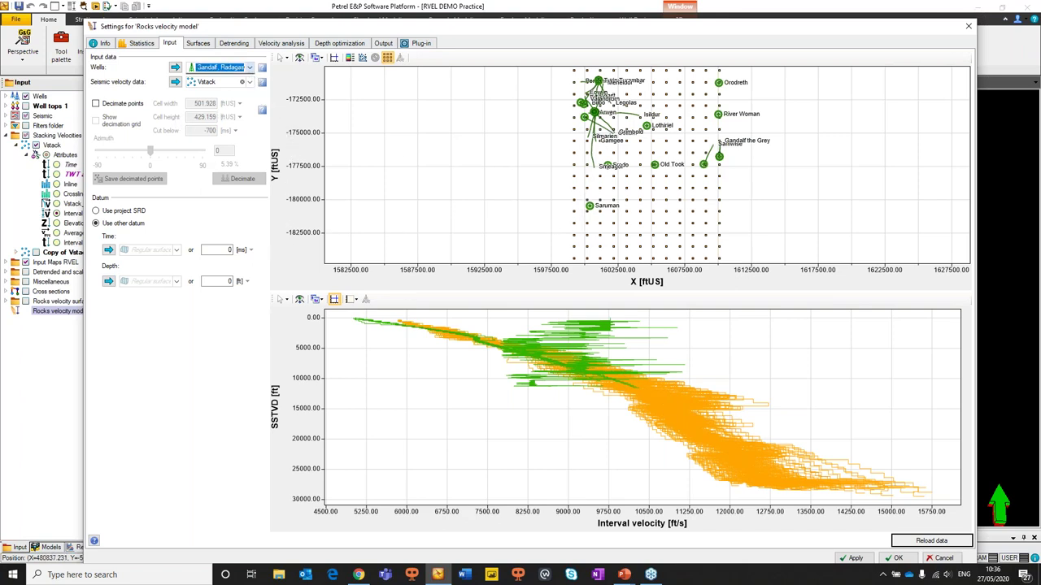
- Review the available choices for the velocity model's input wells and seismic velocity data
{"action": "left_click", "coordinate": [249, 68]}
{"action": "left_click", "coordinate": [250, 68]}
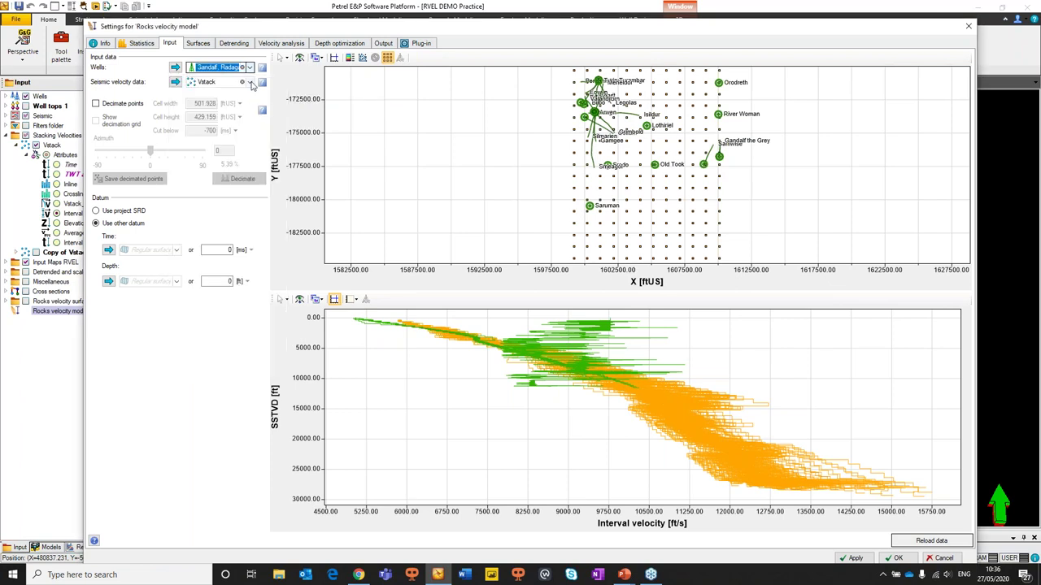
{"action": "left_click", "coordinate": [251, 82]}
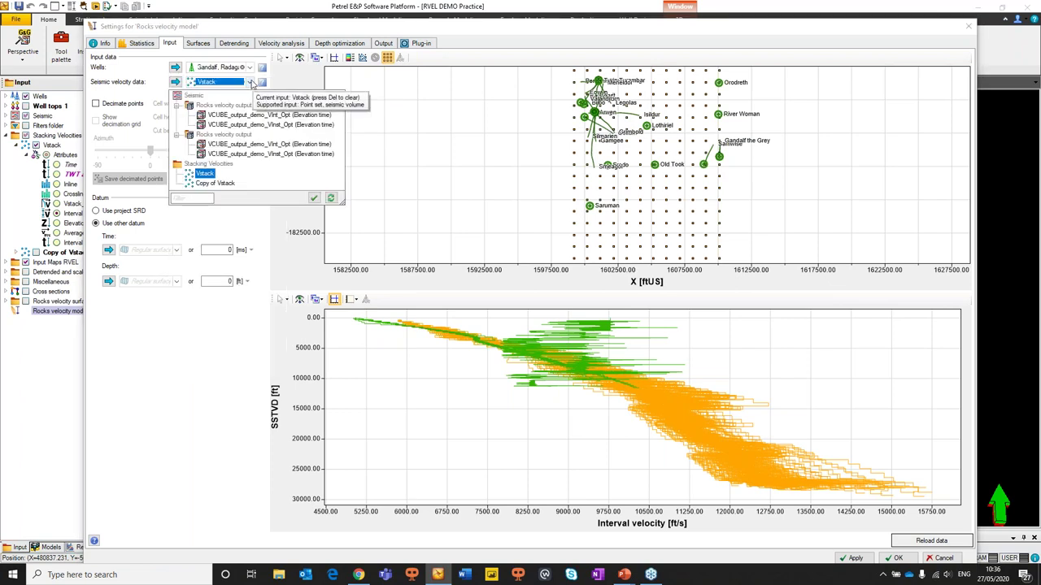
{"action": "left_click", "coordinate": [251, 82]}
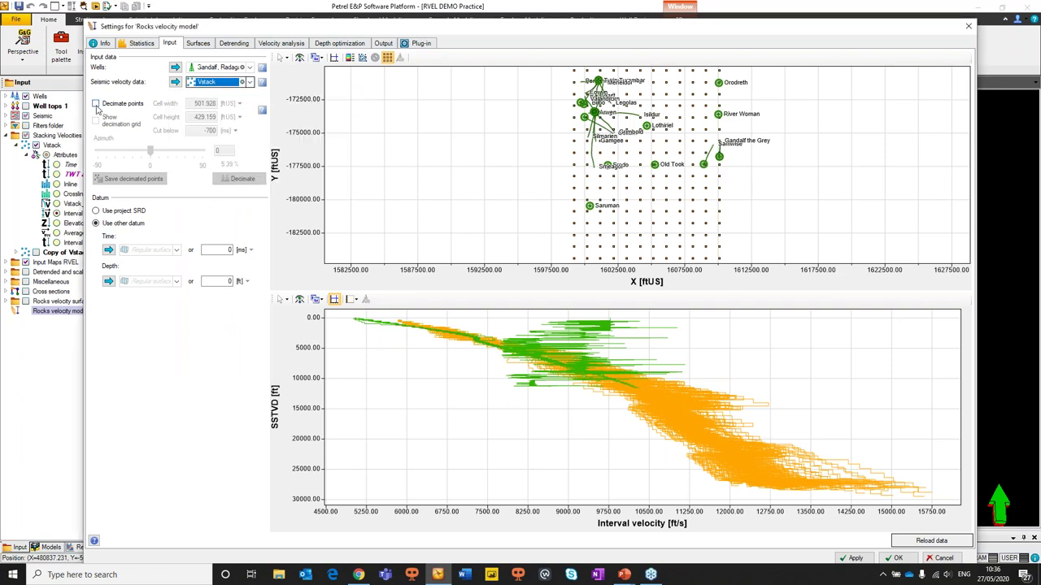
- Try decimating the seismic velocity points with the decimation grid's azimuth set to 1
{"action": "left_click", "coordinate": [96, 104]}
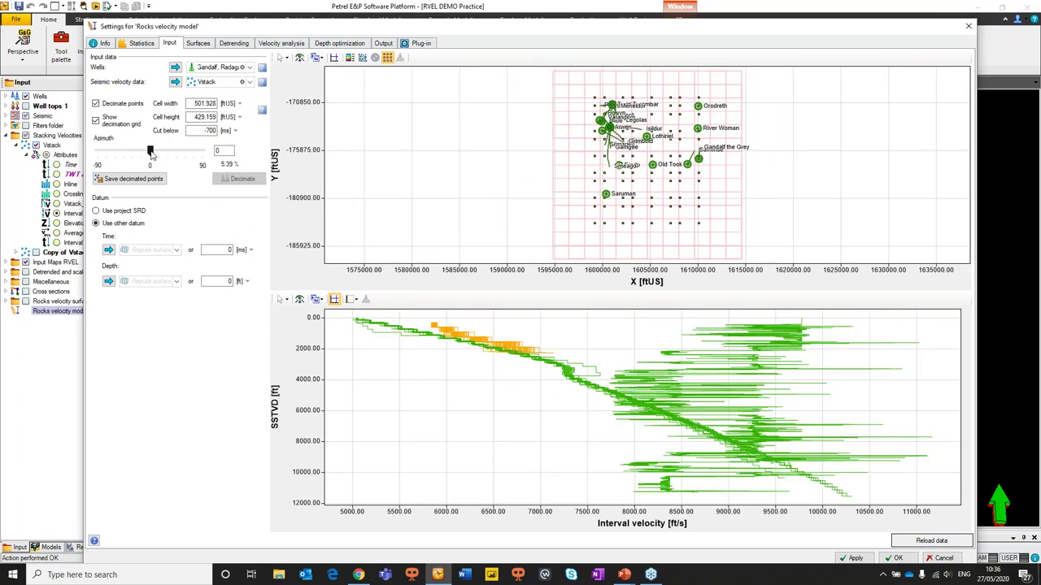
{"action": "mouse_move", "coordinate": [151, 154]}
{"action": "left_mouse_down"}
{"action": "mouse_move", "coordinate": [133, 156]}
{"action": "mouse_move", "coordinate": [154, 154]}
{"action": "left_mouse_up"}
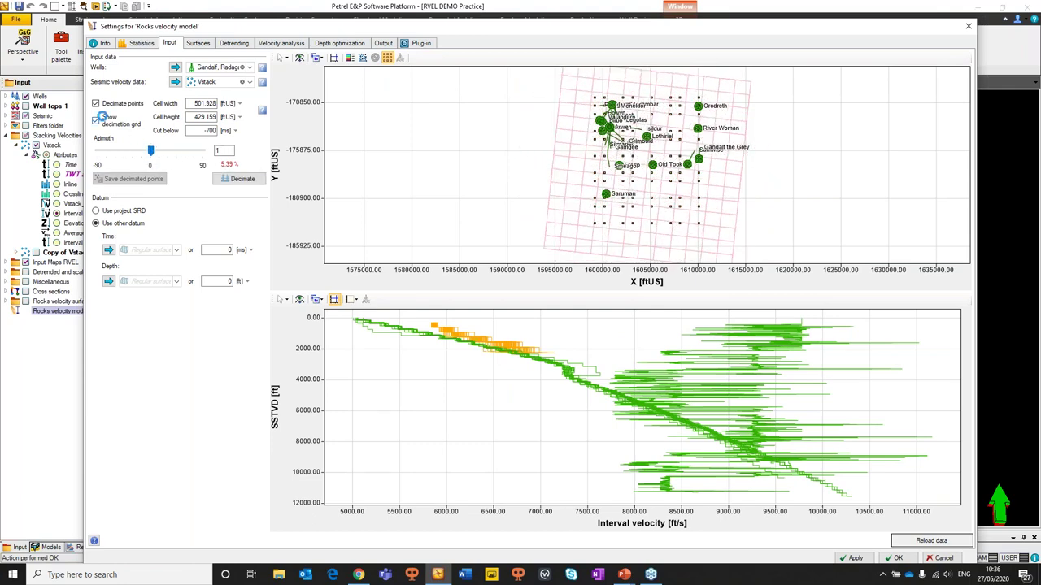
{"action": "left_click", "coordinate": [95, 103]}
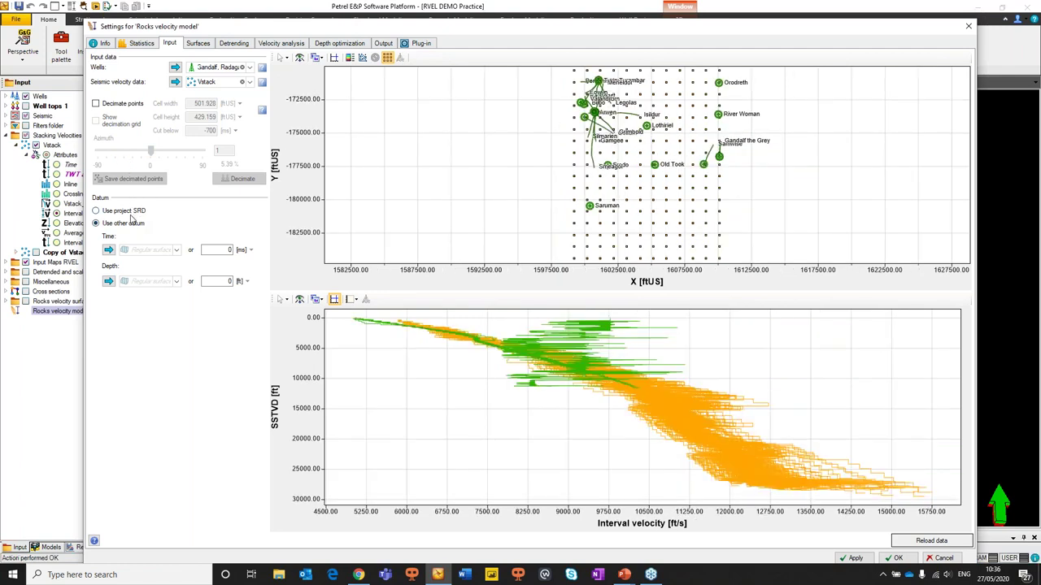
- Set the datum to the project SRD and select the Saruman well on the map to highlight its velocity curve
{"action": "left_click", "coordinate": [130, 213]}
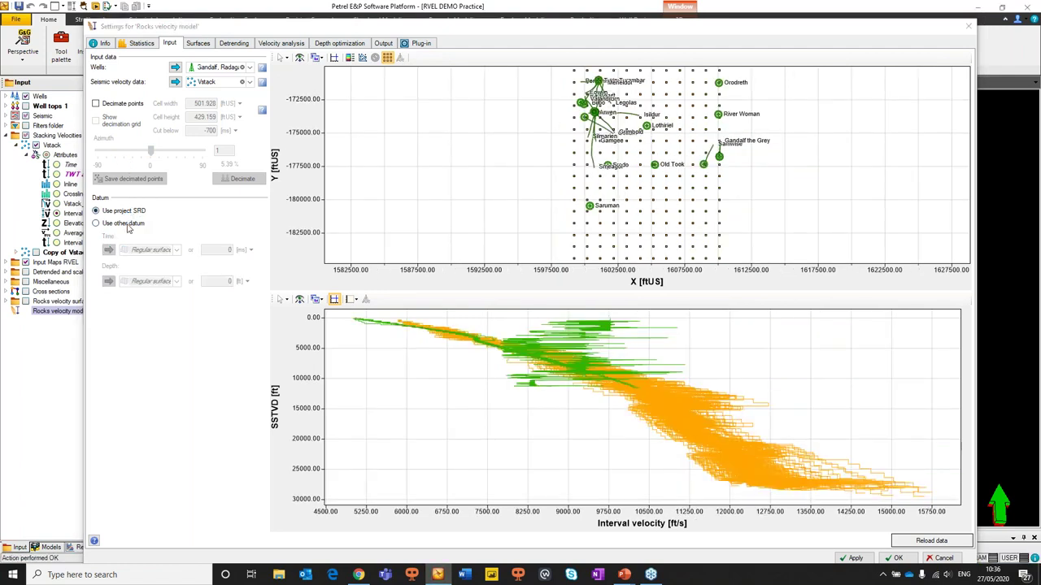
{"action": "left_click_drag", "start_coordinate": [528, 34], "coordinate": [535, 23]}
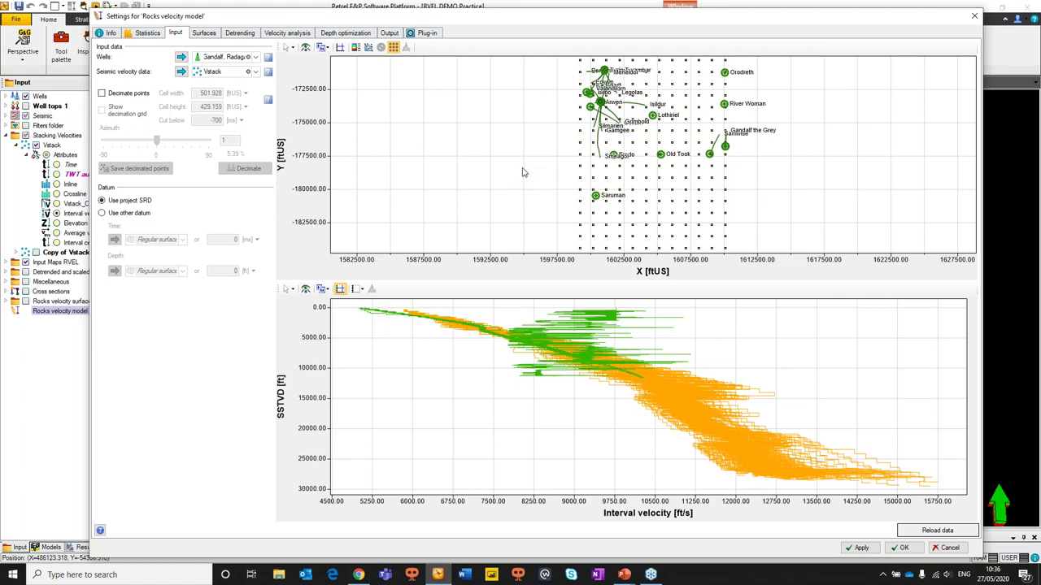
{"action": "key", "text": "ctrl"}
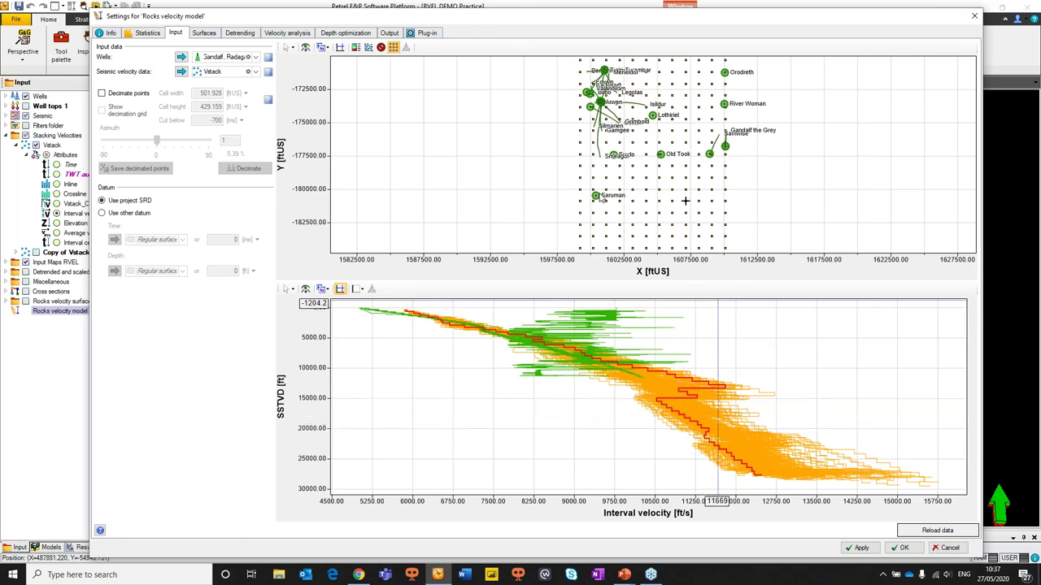
{"action": "left_click", "coordinate": [597, 197]}
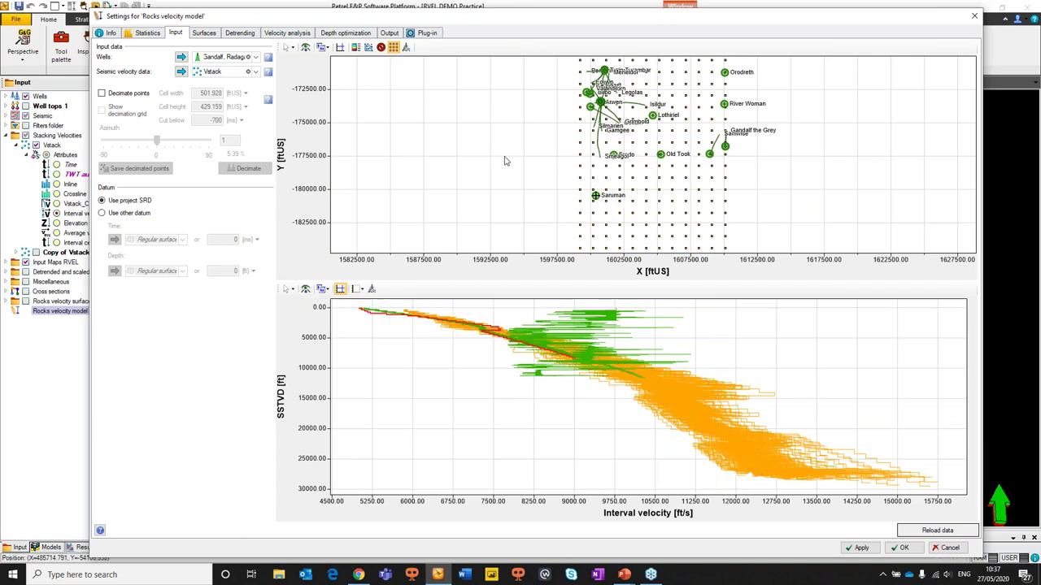
- Draw a freehand restriction polygon on the map and move it over the Old Took well to filter the interval velocity plot
{"action": "left_click", "coordinate": [369, 49]}
{"action": "left_click", "coordinate": [732, 185]}
{"action": "left_click", "coordinate": [693, 176]}
{"action": "left_click", "coordinate": [678, 188]}
{"action": "left_click", "coordinate": [675, 210]}
{"action": "left_click", "coordinate": [720, 230]}
{"action": "left_click", "coordinate": [746, 228]}
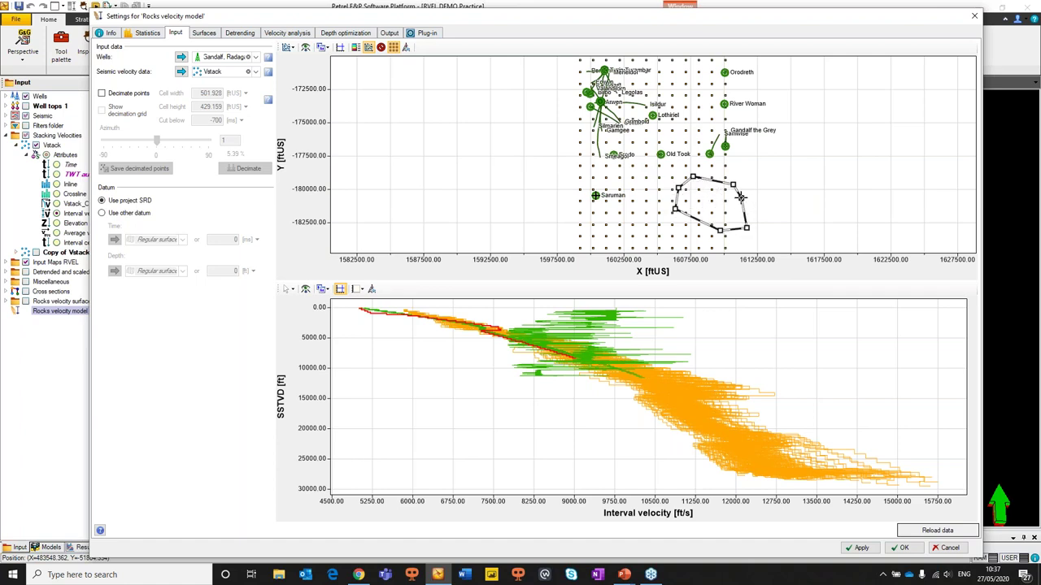
{"action": "double_click", "coordinate": [742, 196]}
{"action": "left_click_drag", "start_coordinate": [738, 192], "coordinate": [697, 156]}
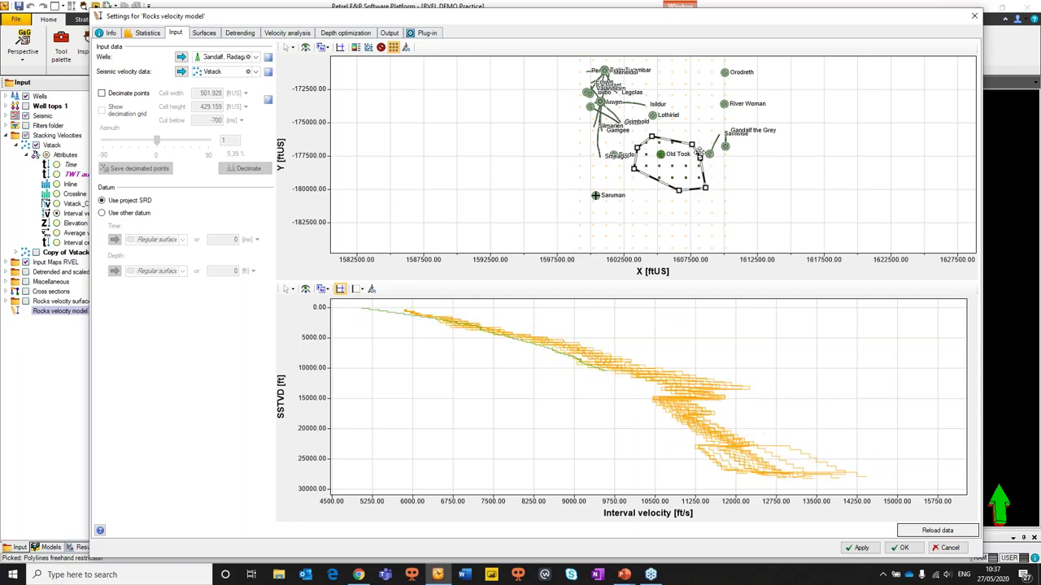
{"action": "scroll", "coordinate": [732, 415], "scroll_direction": "up", "scroll_amount": 5}
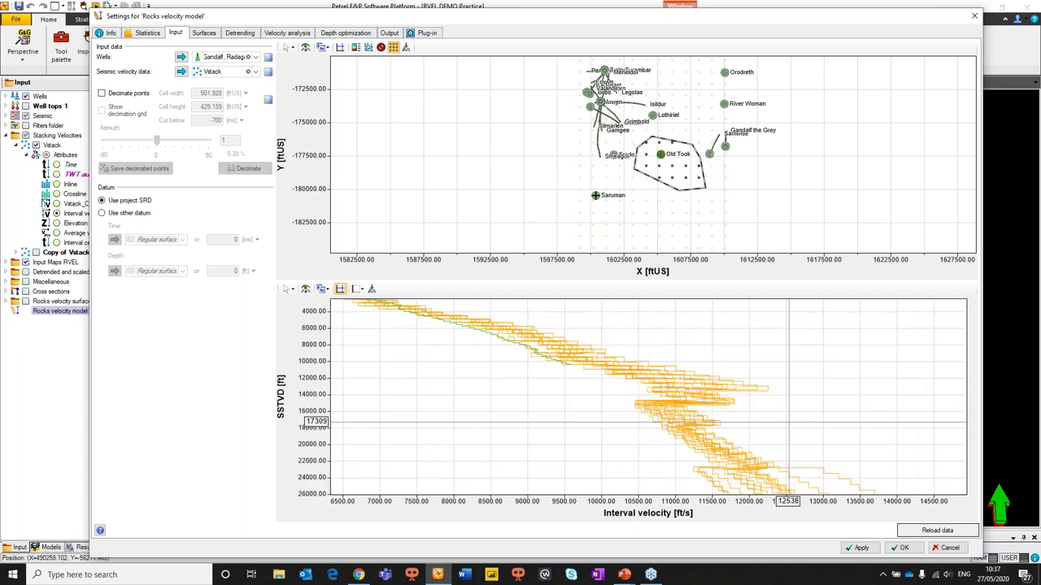
{"action": "scroll", "coordinate": [771, 427], "scroll_direction": "down", "scroll_amount": 4}
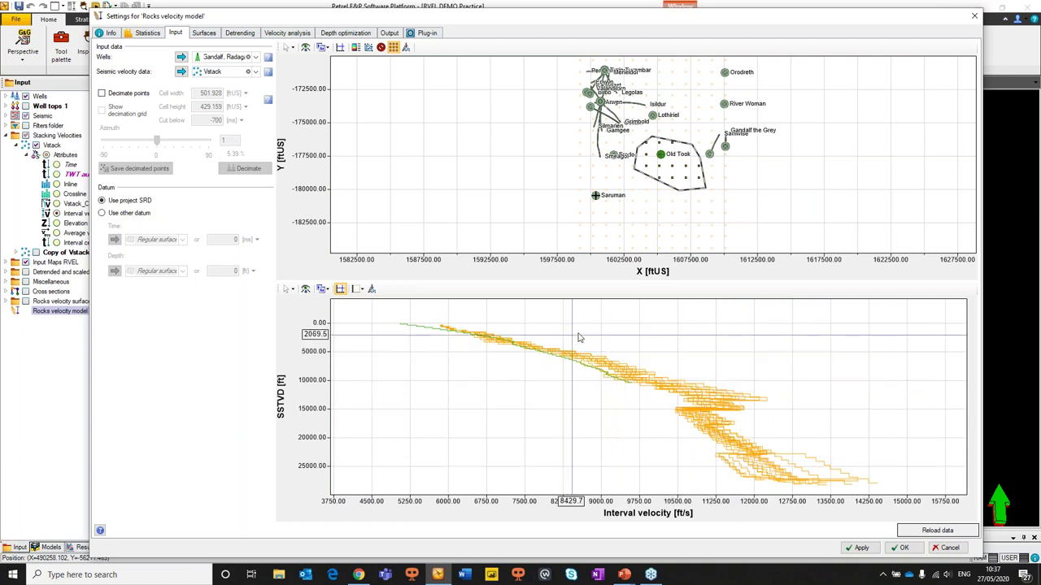
- Move the restriction polygon over the Frodo well and select that well's noisy interval velocity curve in the plot
{"action": "mouse_move", "coordinate": [687, 197]}
{"action": "left_mouse_down"}
{"action": "mouse_move", "coordinate": [620, 221]}
{"action": "mouse_move", "coordinate": [699, 190]}
{"action": "mouse_move", "coordinate": [641, 181]}
{"action": "left_mouse_up"}
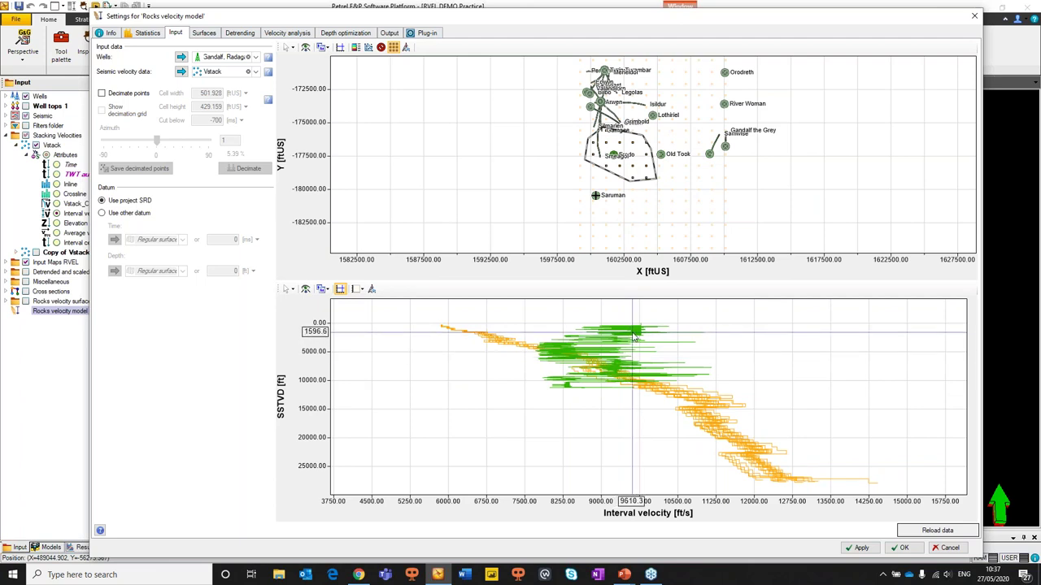
{"action": "left_click", "coordinate": [636, 340]}
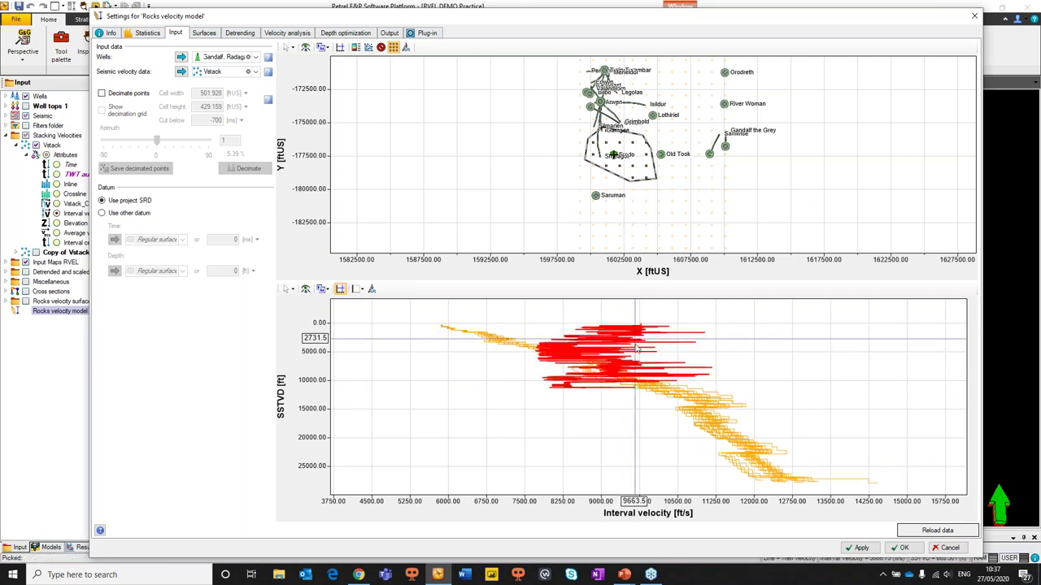
{"action": "left_click_drag", "start_coordinate": [580, 22], "coordinate": [589, 22]}
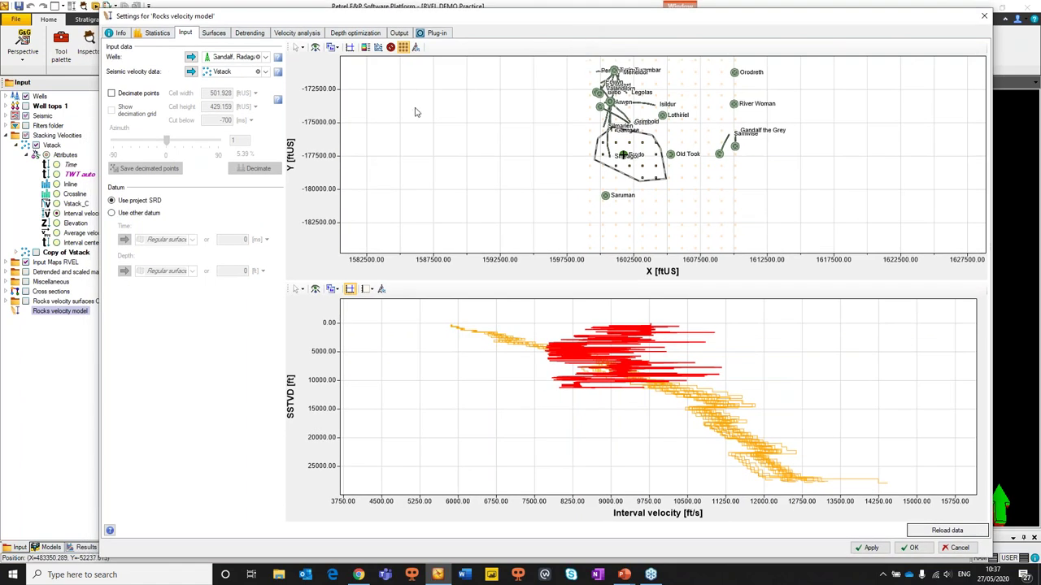
- Try muting the selected Frodo velocity location
{"action": "left_click", "coordinate": [390, 47]}
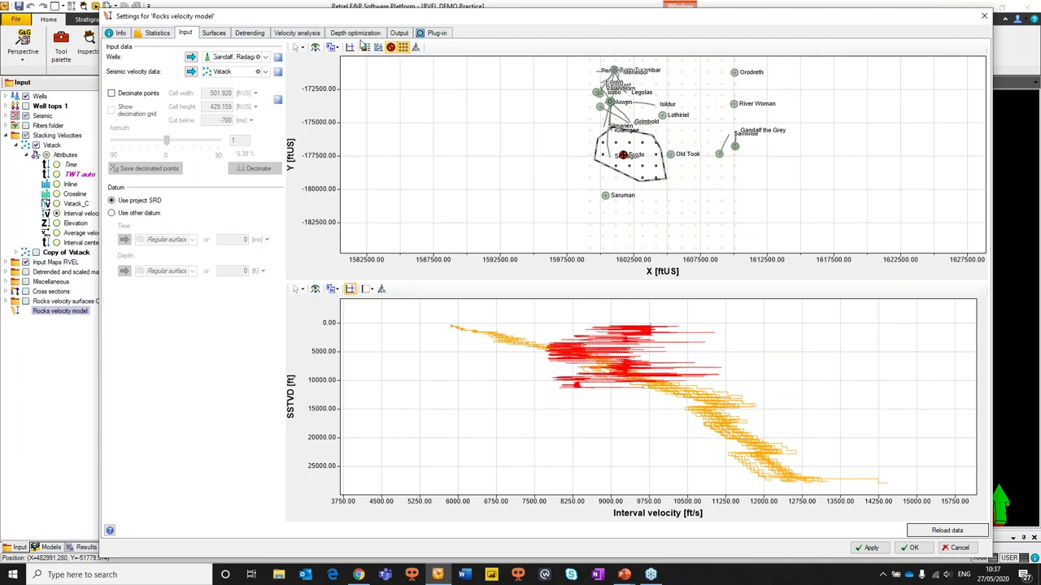
{"action": "left_click", "coordinate": [390, 47]}
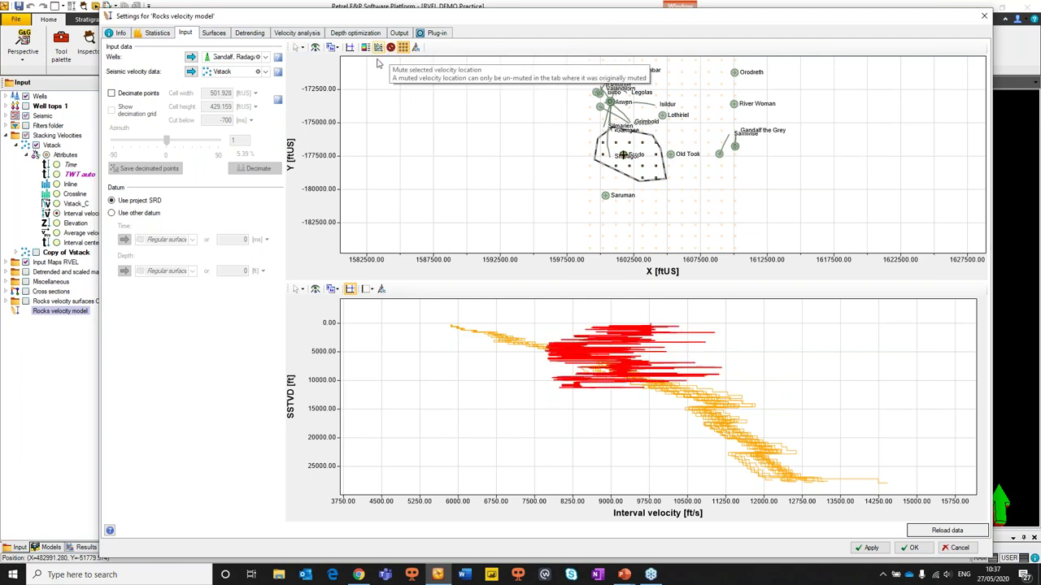
- Check the list of input wells and highlight the selected Frodo well in the Petrel input pane
{"action": "left_click", "coordinate": [266, 58]}
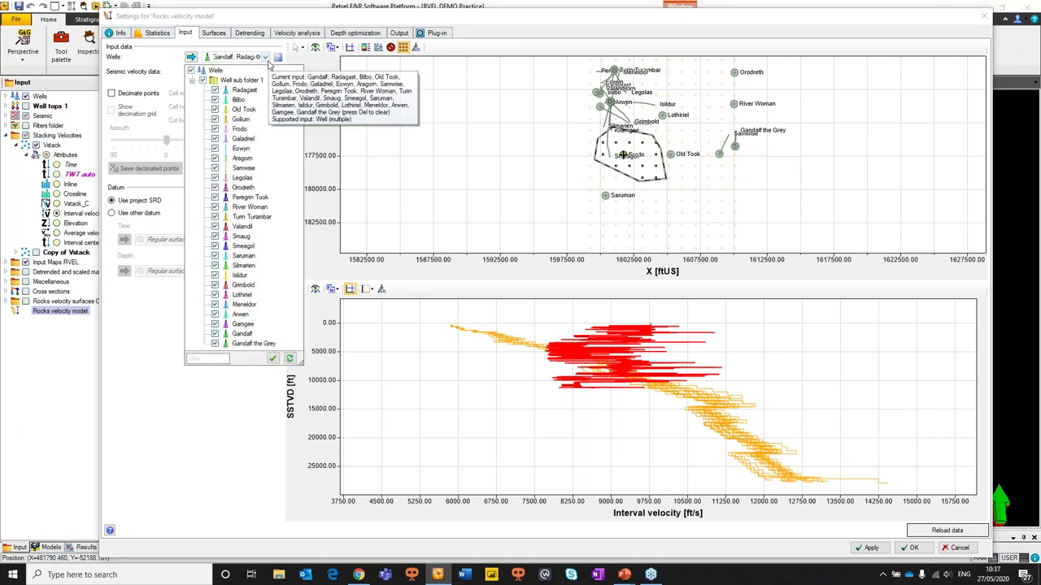
{"action": "left_click", "coordinate": [366, 39]}
{"action": "left_click_drag", "start_coordinate": [391, 23], "coordinate": [420, 29]}
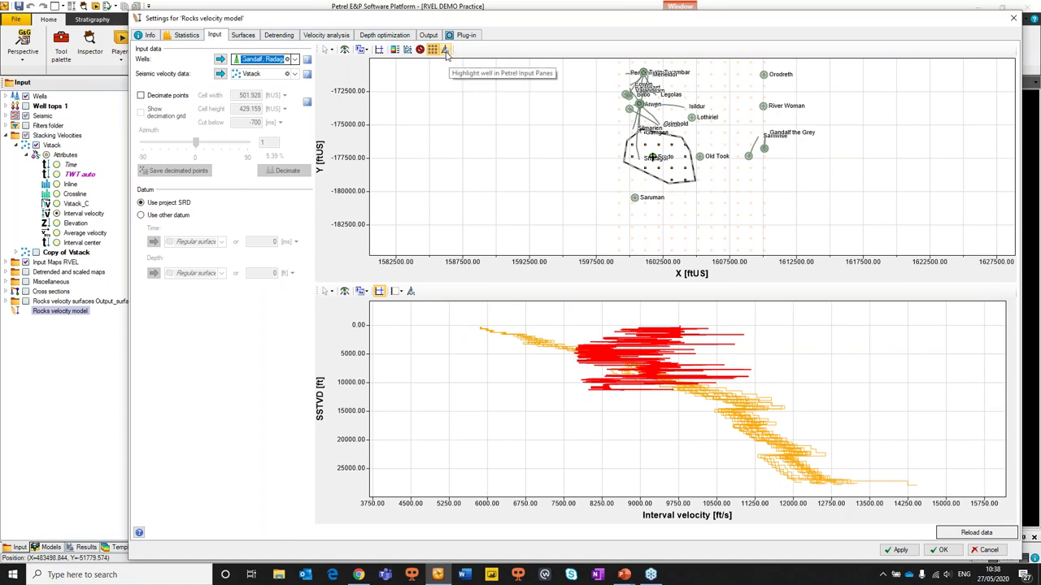
{"action": "left_click", "coordinate": [445, 50]}
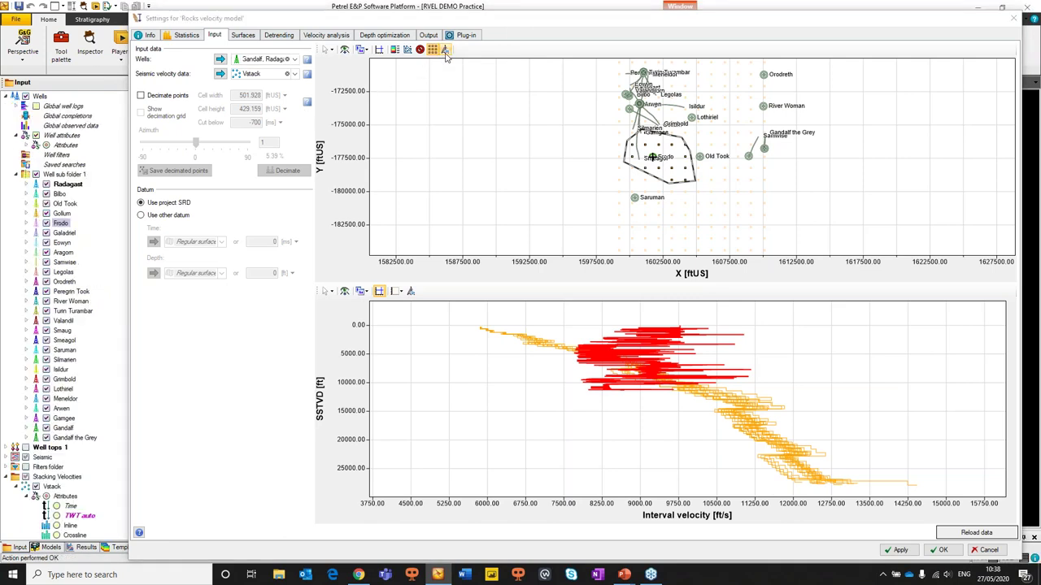
- In the Frodo well's time settings, replace the DT_edited velocity function with Edited_AllCheckShots.cs, disable the global settings override, and run the calculation
{"action": "left_click", "coordinate": [62, 223]}
{"action": "double_click", "coordinate": [653, 157]}
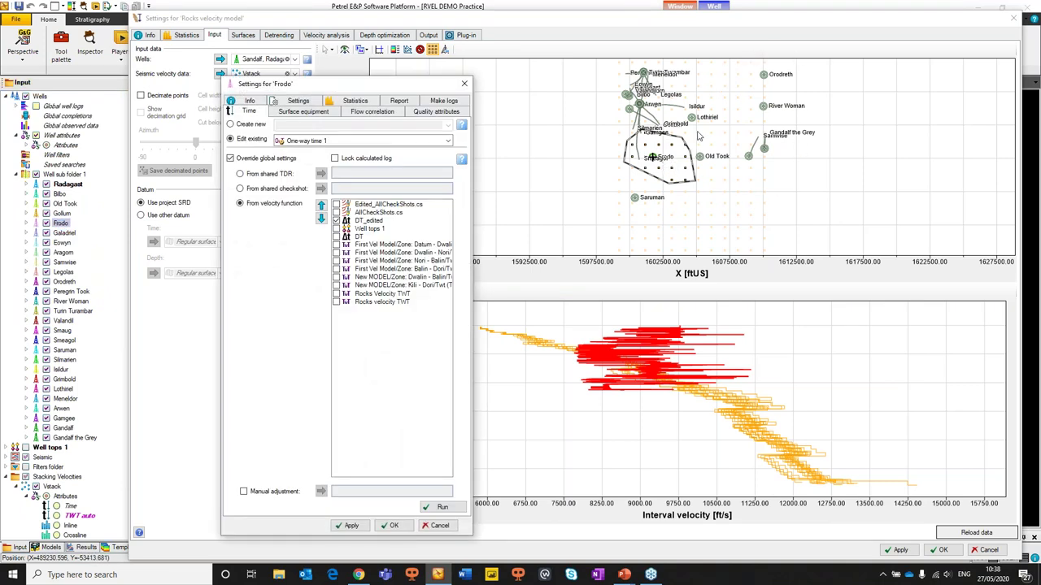
{"action": "left_click_drag", "start_coordinate": [408, 87], "coordinate": [405, 69]}
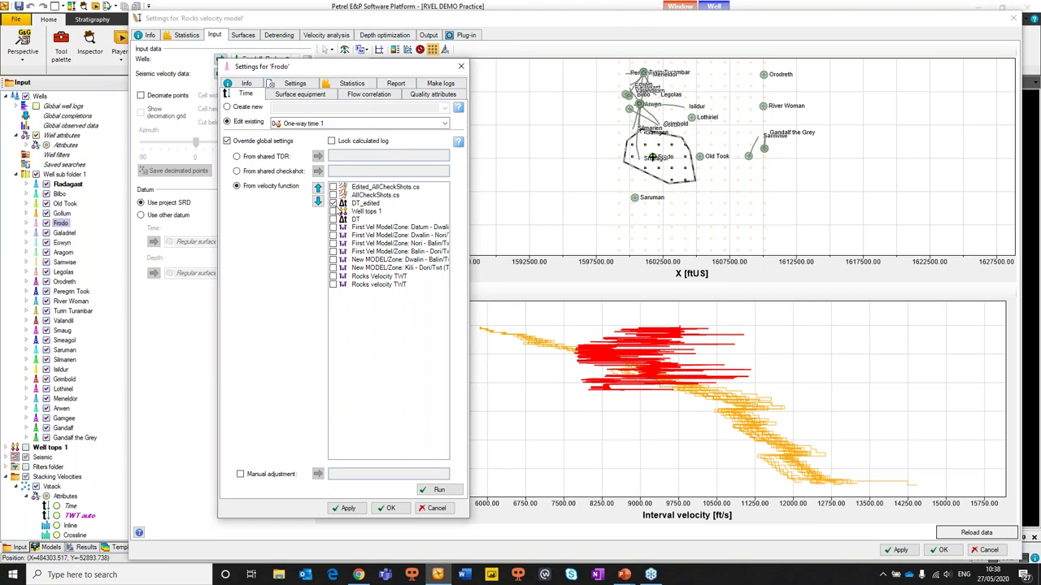
{"action": "left_click", "coordinate": [333, 203]}
{"action": "left_click", "coordinate": [333, 187]}
{"action": "left_click", "coordinate": [272, 144]}
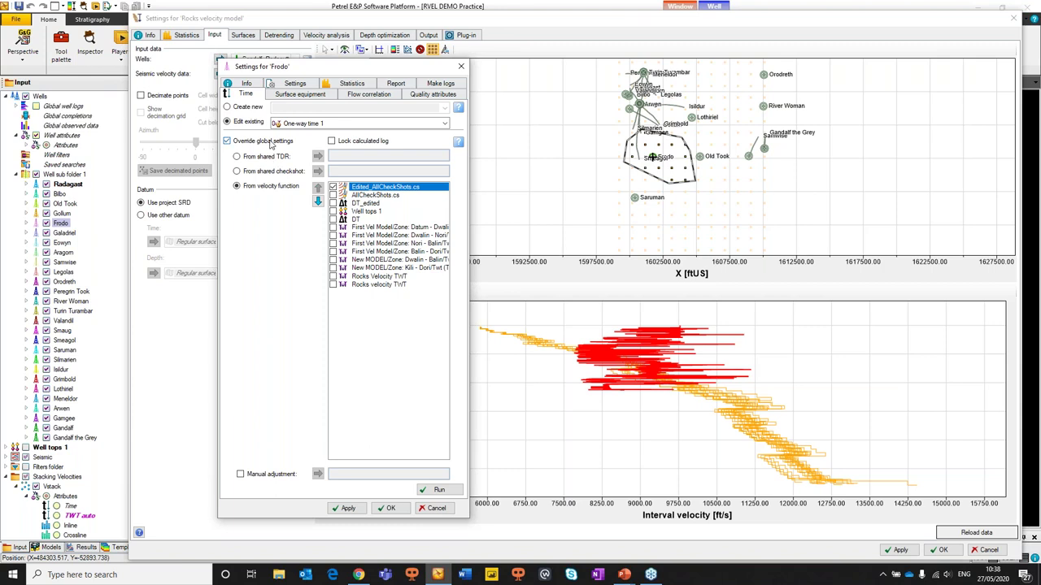
{"action": "left_click", "coordinate": [439, 490]}
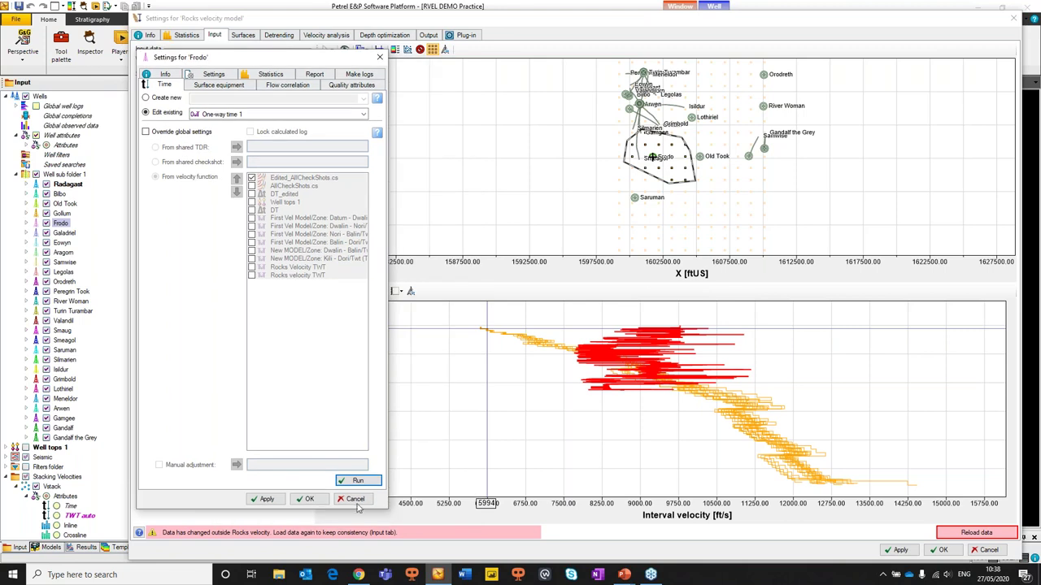
{"action": "left_click", "coordinate": [391, 508]}
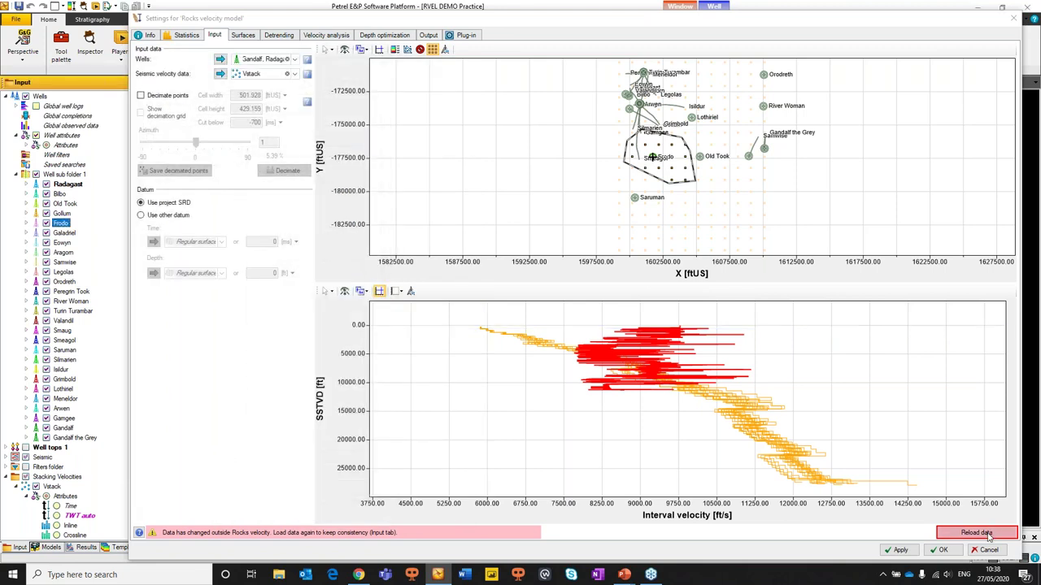
- Reload the velocity model's input data and recreate the functions in layers for the surfaces
{"action": "left_click", "coordinate": [989, 534]}
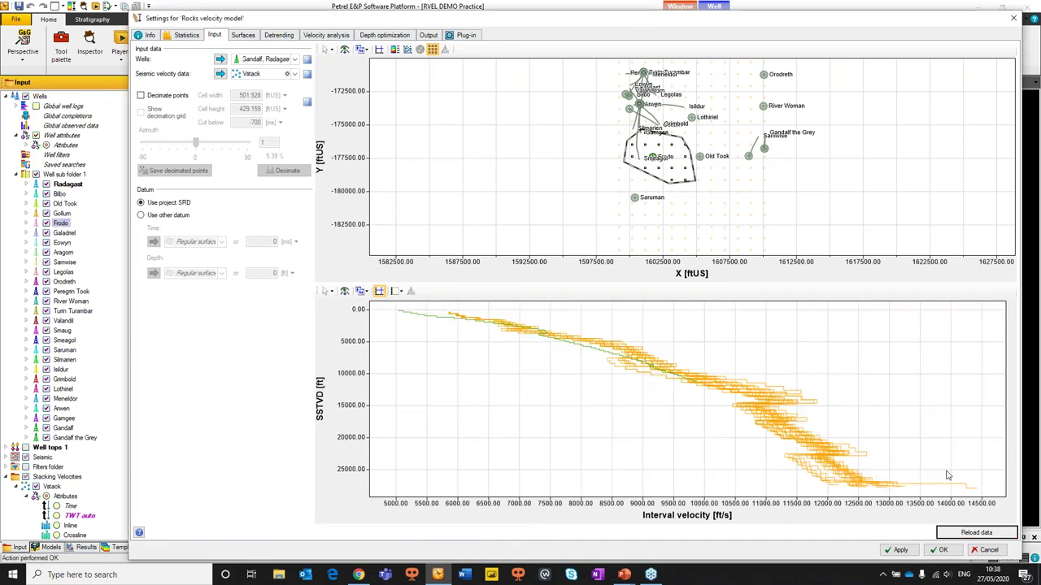
{"action": "left_click", "coordinate": [241, 36]}
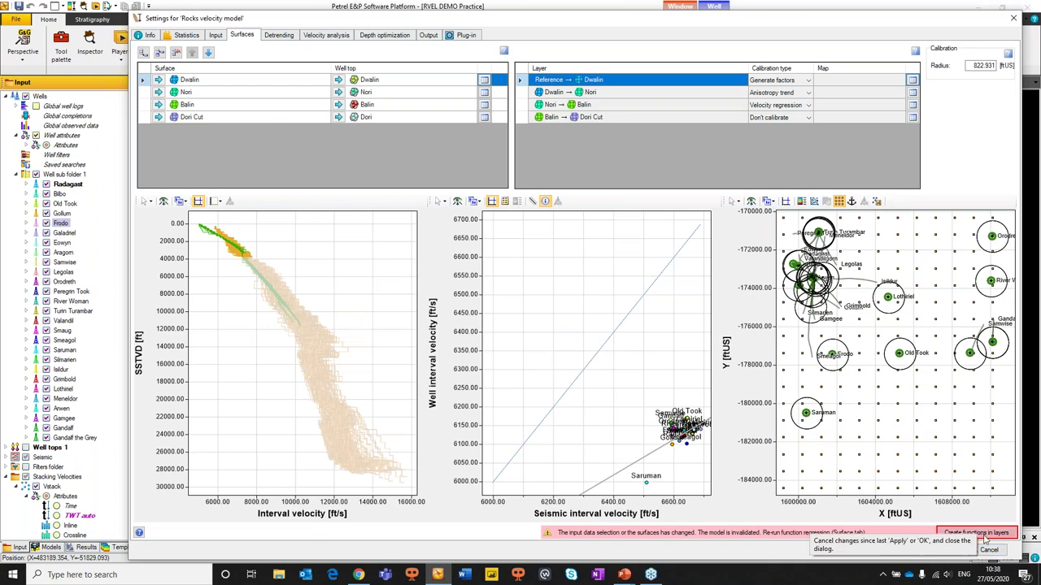
{"action": "left_click", "coordinate": [979, 533]}
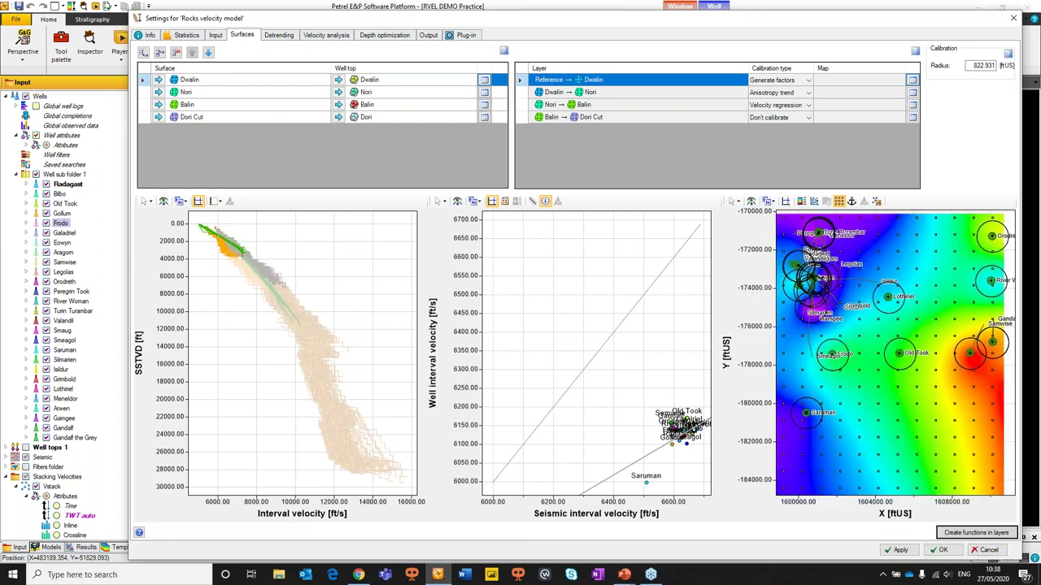
- Delete the freehand restriction polygon from the input map to show all wells and stacking velocities
{"action": "left_click", "coordinate": [213, 36]}
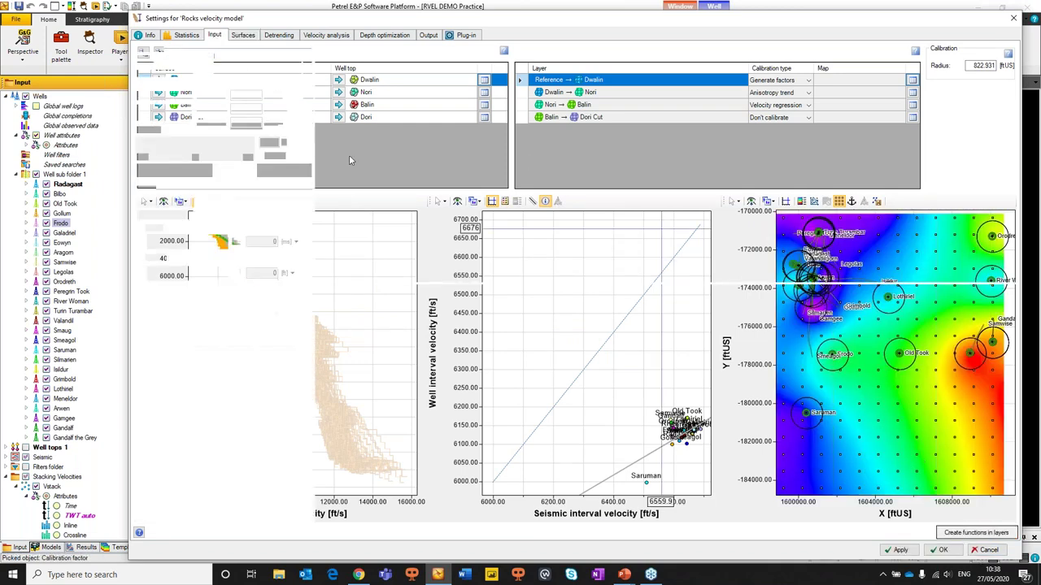
{"action": "left_click", "coordinate": [680, 182]}
{"action": "left_click_drag", "start_coordinate": [680, 182], "coordinate": [687, 201]}
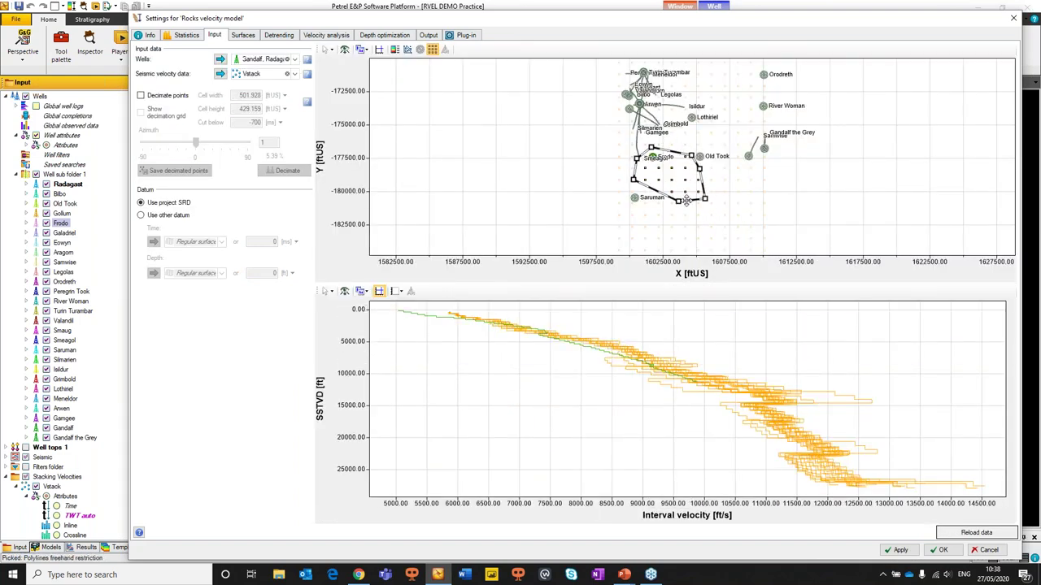
{"action": "right_click", "coordinate": [691, 204]}
{"action": "left_click", "coordinate": [712, 209]}
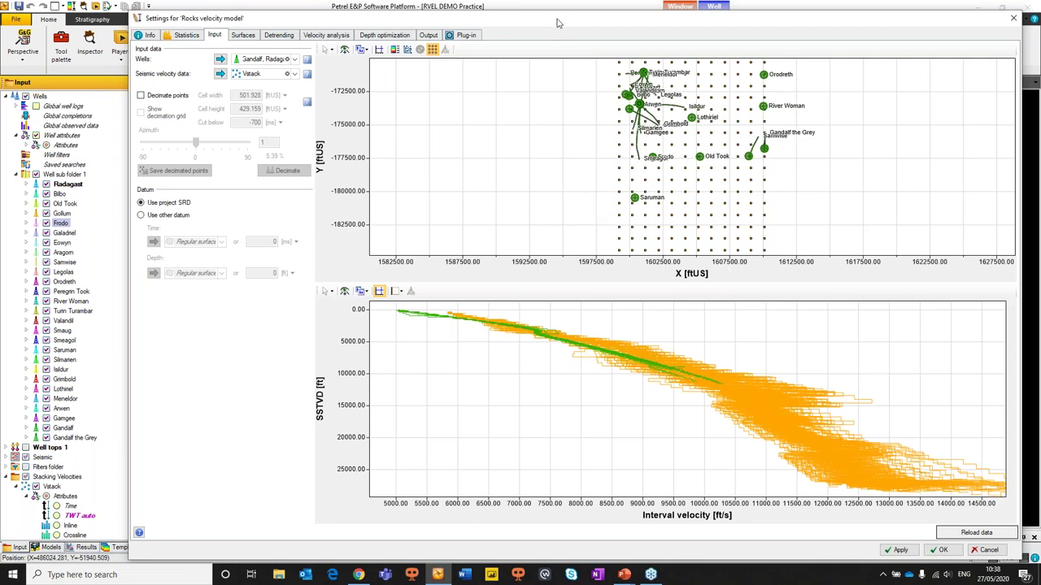
{"action": "left_click_drag", "start_coordinate": [557, 20], "coordinate": [542, 14]}
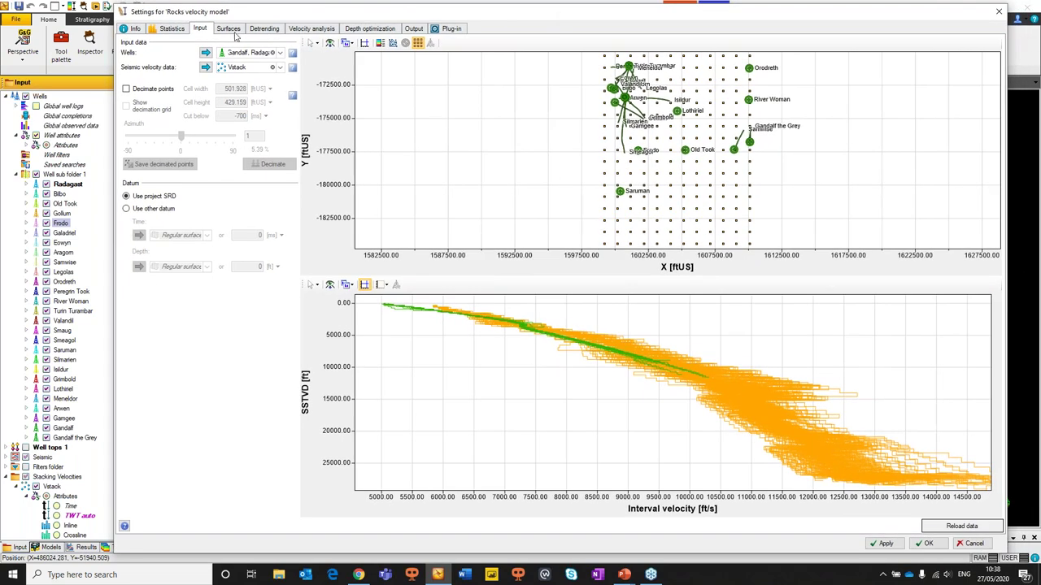
- Examine the available surface and well top choices for the model's Dwalin horizon, keeping the existing inputs
{"action": "left_click", "coordinate": [231, 30]}
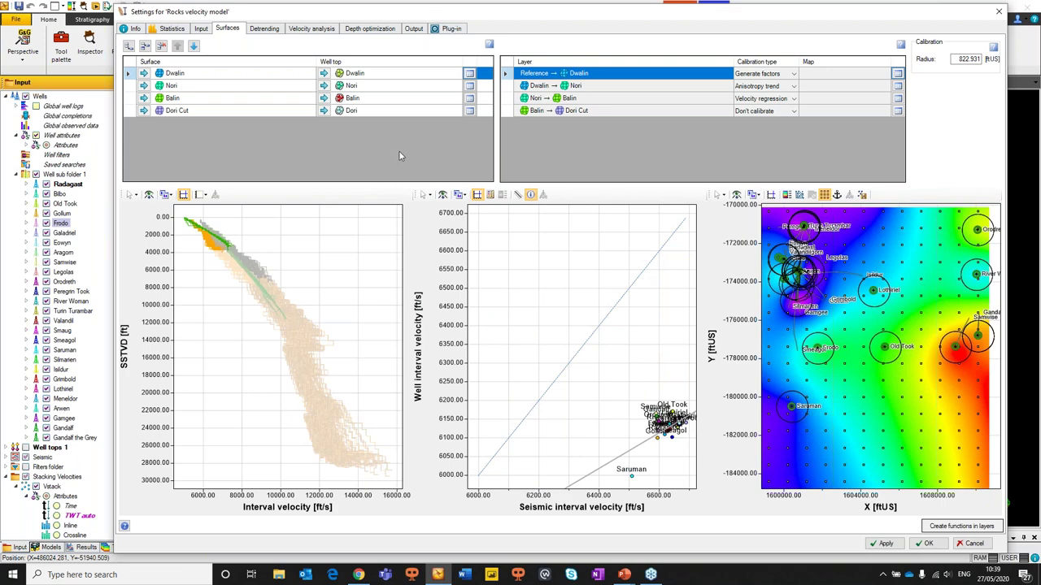
{"action": "left_click", "coordinate": [714, 146]}
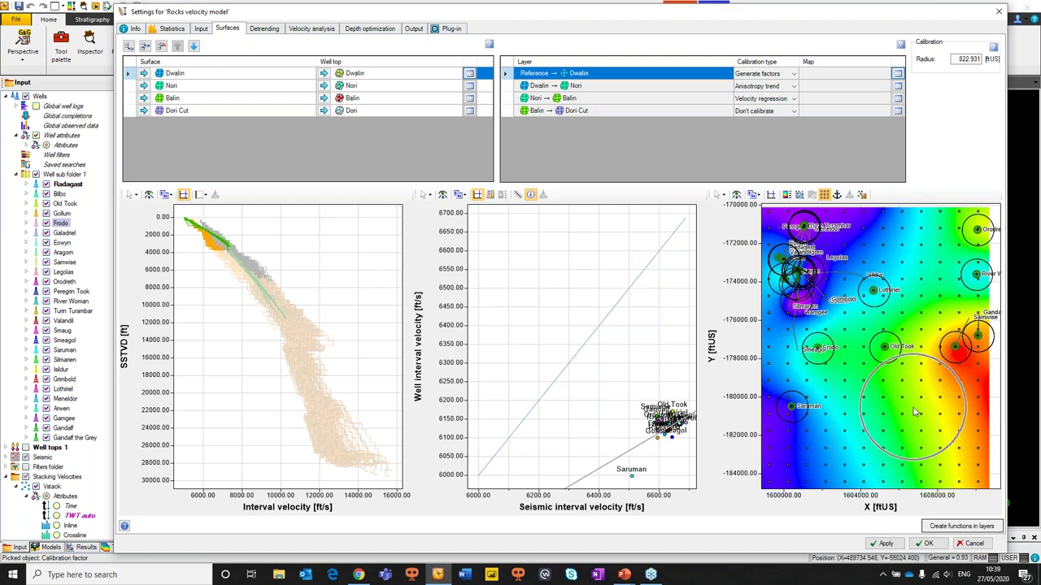
{"action": "left_click", "coordinate": [308, 73]}
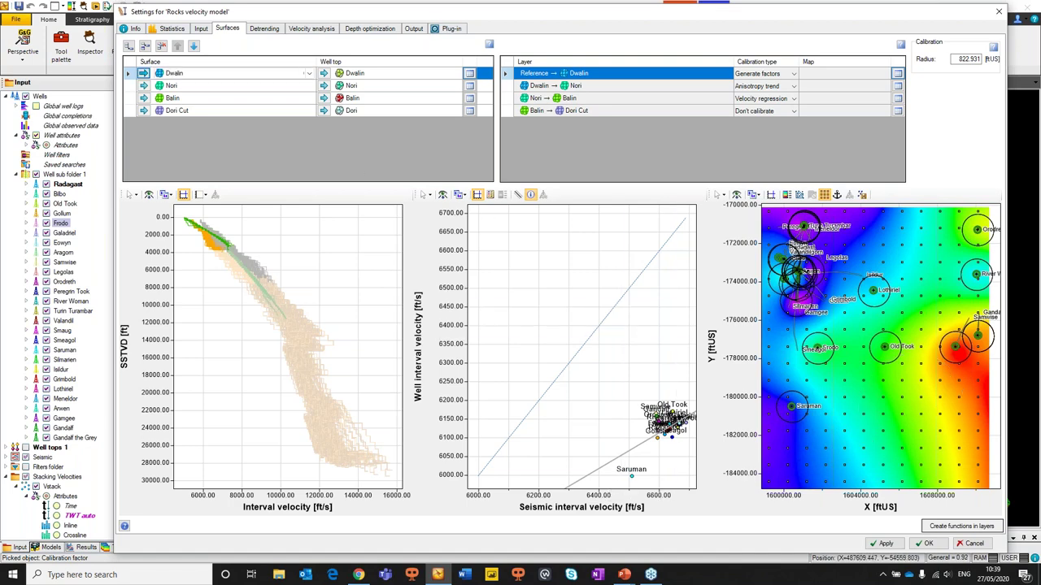
{"action": "left_click", "coordinate": [311, 74]}
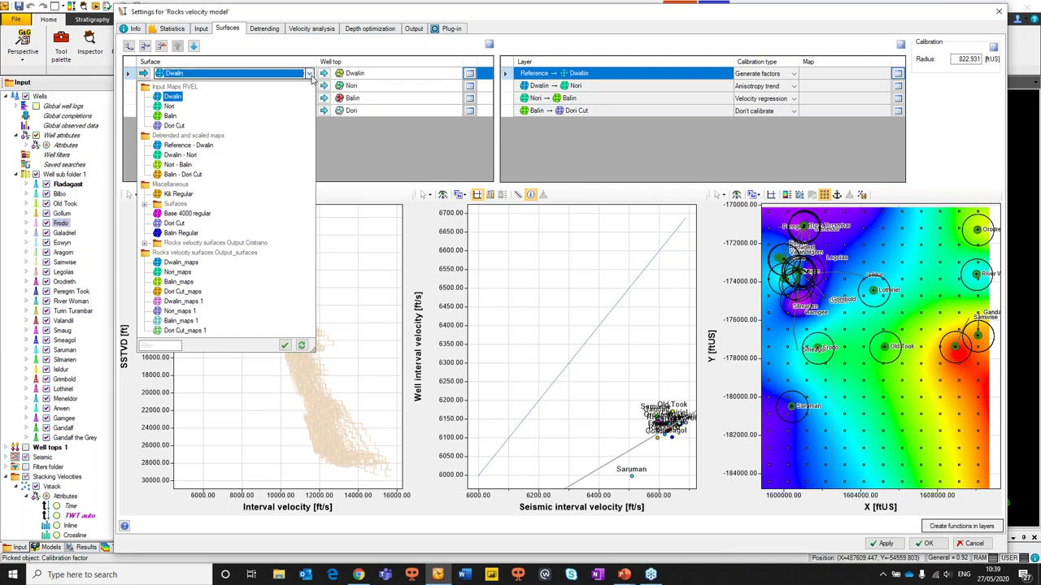
{"action": "left_click", "coordinate": [449, 74]}
{"action": "left_click", "coordinate": [454, 74]}
{"action": "left_click", "coordinate": [456, 74]}
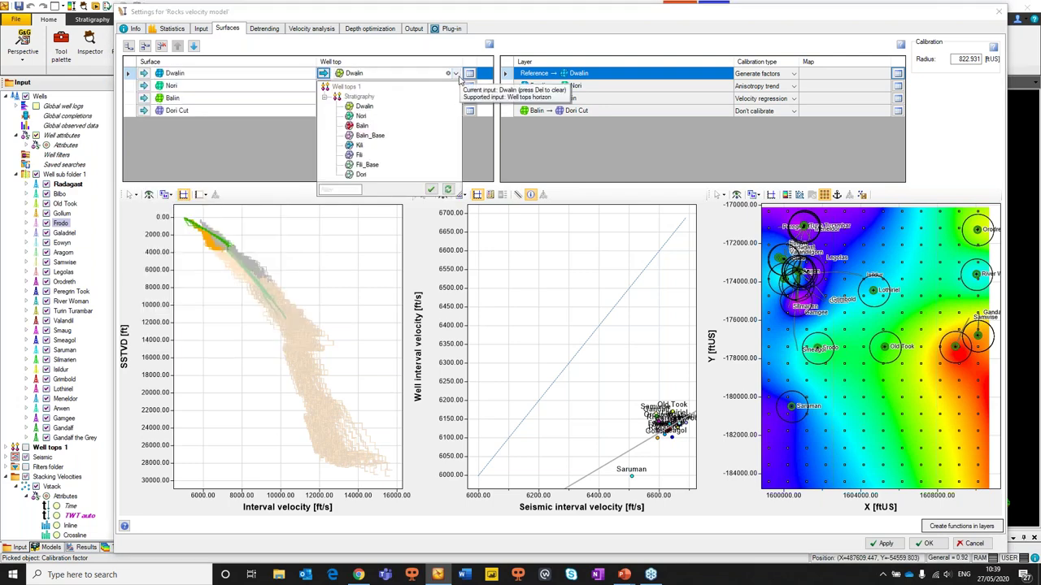
{"action": "left_click", "coordinate": [457, 75]}
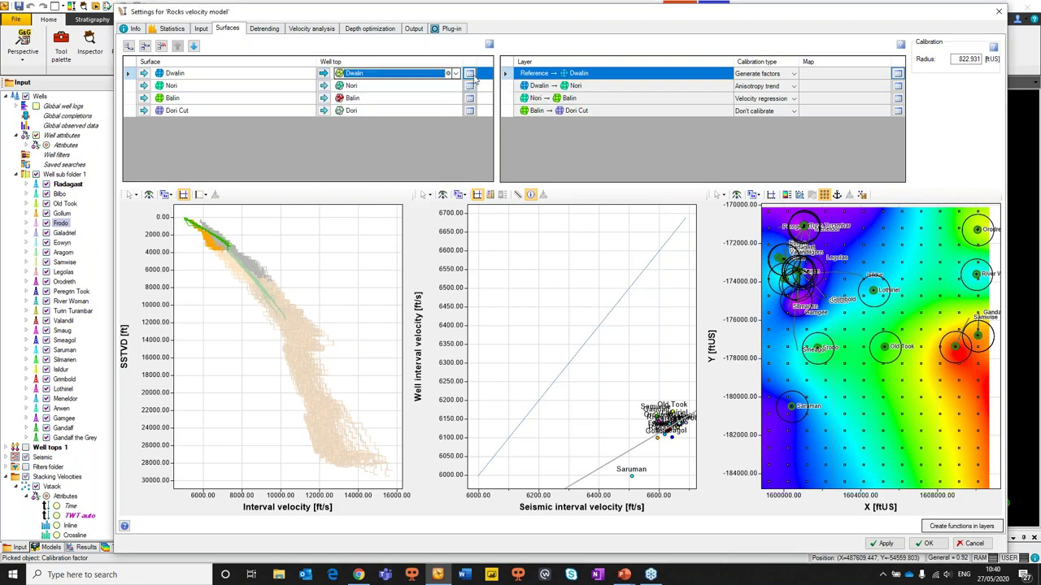
- Review the surface info table for Dwalin, comparing well top depths, surface times, differences and average velocities per well
{"action": "left_click", "coordinate": [470, 74]}
{"action": "left_click", "coordinate": [470, 73]}
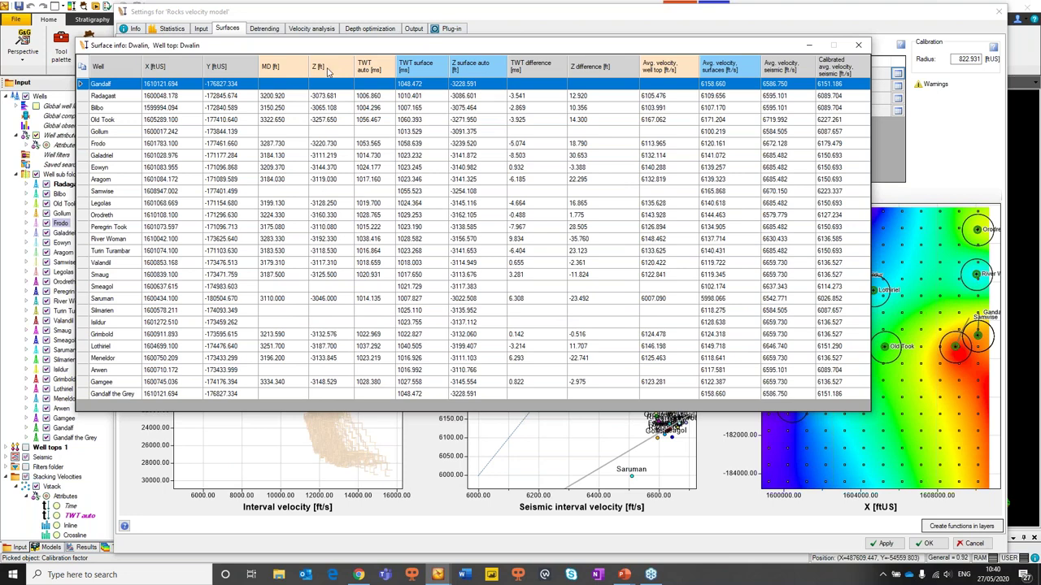
{"action": "left_click", "coordinate": [446, 73]}
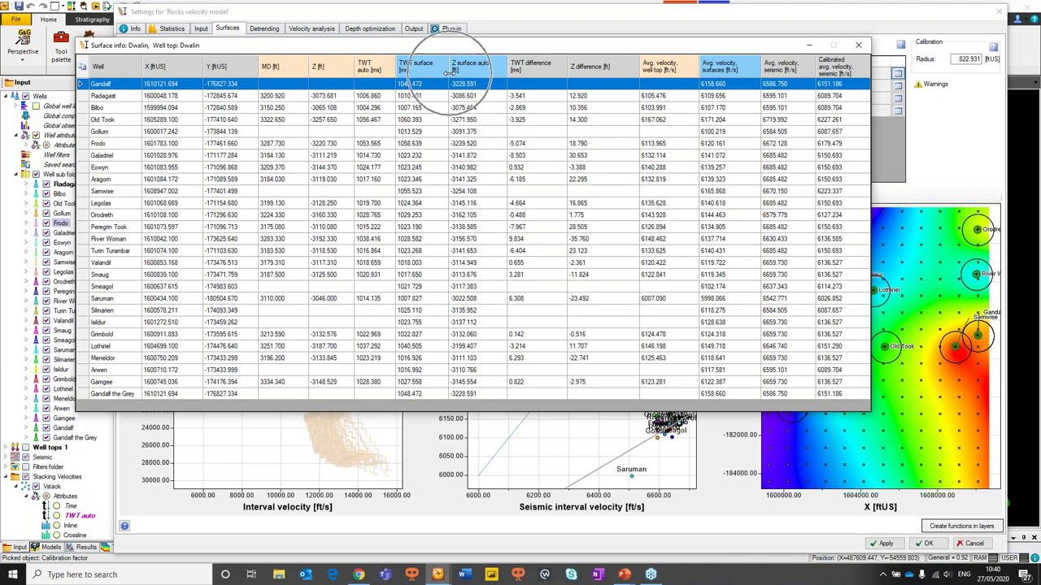
{"action": "left_click", "coordinate": [585, 85]}
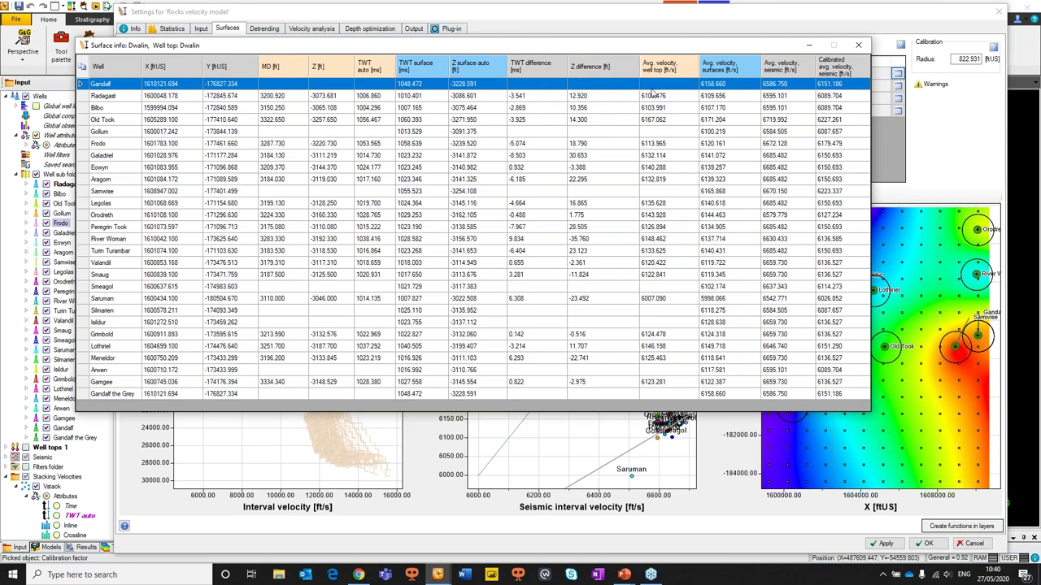
{"action": "left_click", "coordinate": [675, 75]}
{"action": "left_click", "coordinate": [280, 195]}
{"action": "left_click", "coordinate": [328, 195]}
{"action": "left_click", "coordinate": [281, 316]}
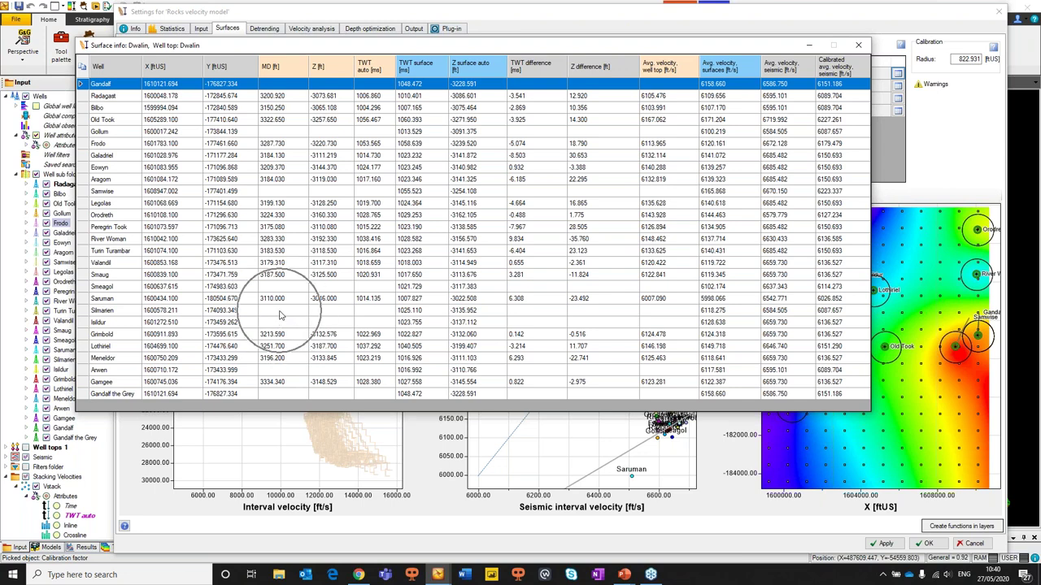
{"action": "left_click", "coordinate": [859, 46]}
- Exclude the Samwise, Gandalf and Gandalf the Grey wells from the model input and recreate the functions in layers
{"action": "left_click", "coordinate": [200, 30]}
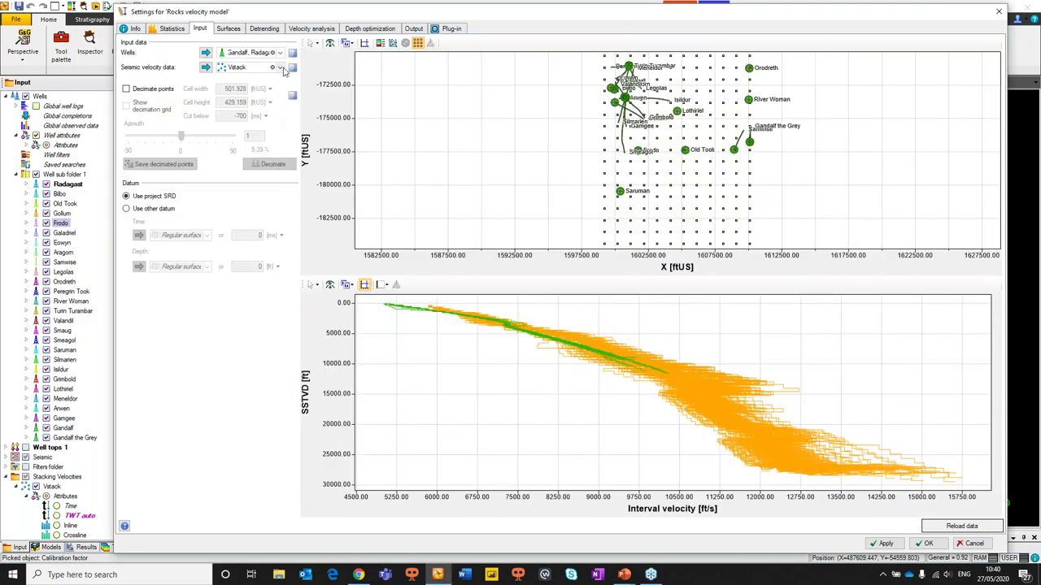
{"action": "left_click", "coordinate": [281, 54]}
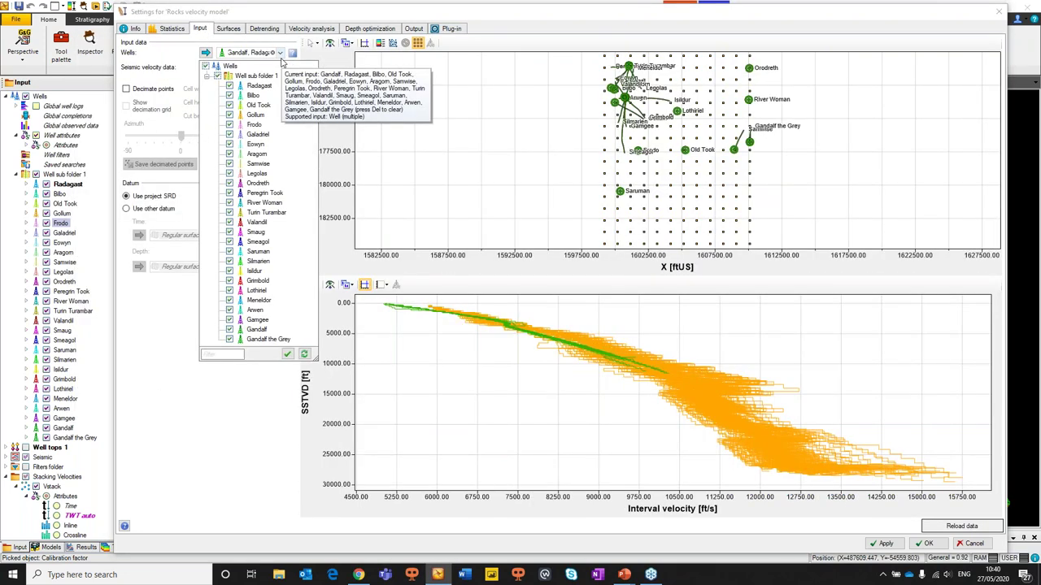
{"action": "left_click", "coordinate": [230, 164]}
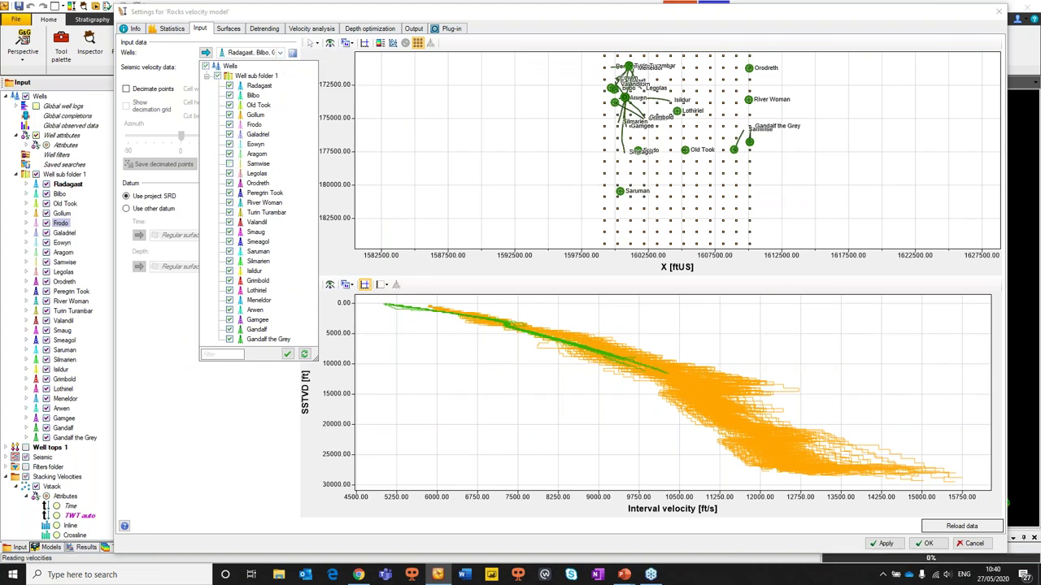
{"action": "left_click", "coordinate": [230, 340]}
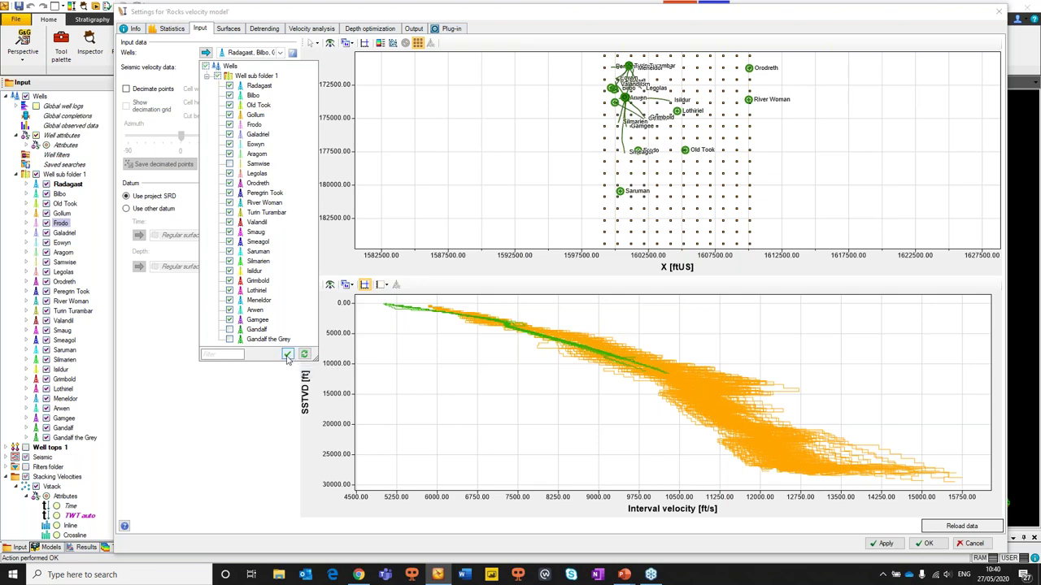
{"action": "left_click", "coordinate": [286, 355]}
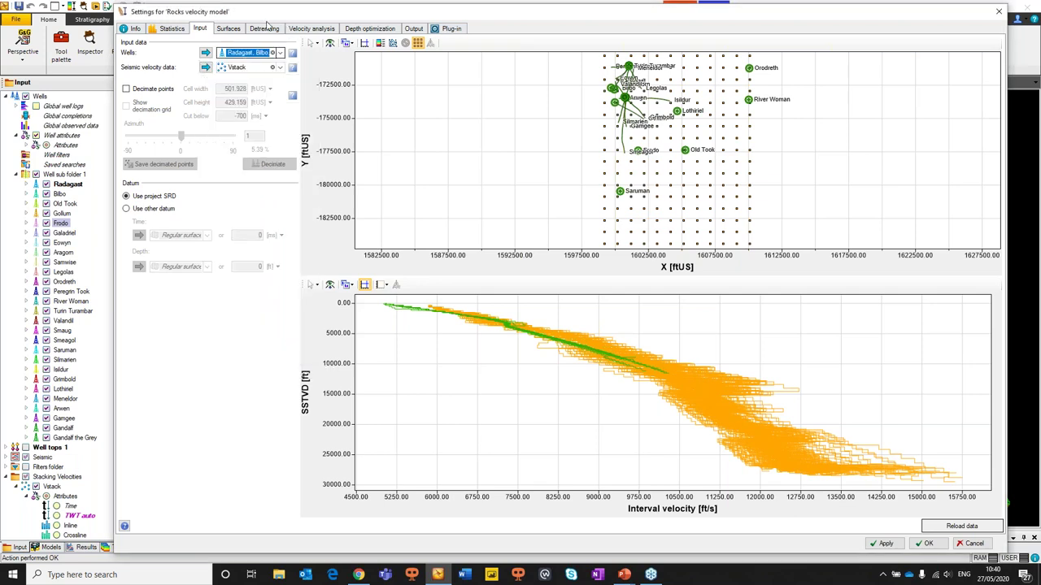
{"action": "left_click", "coordinate": [235, 33]}
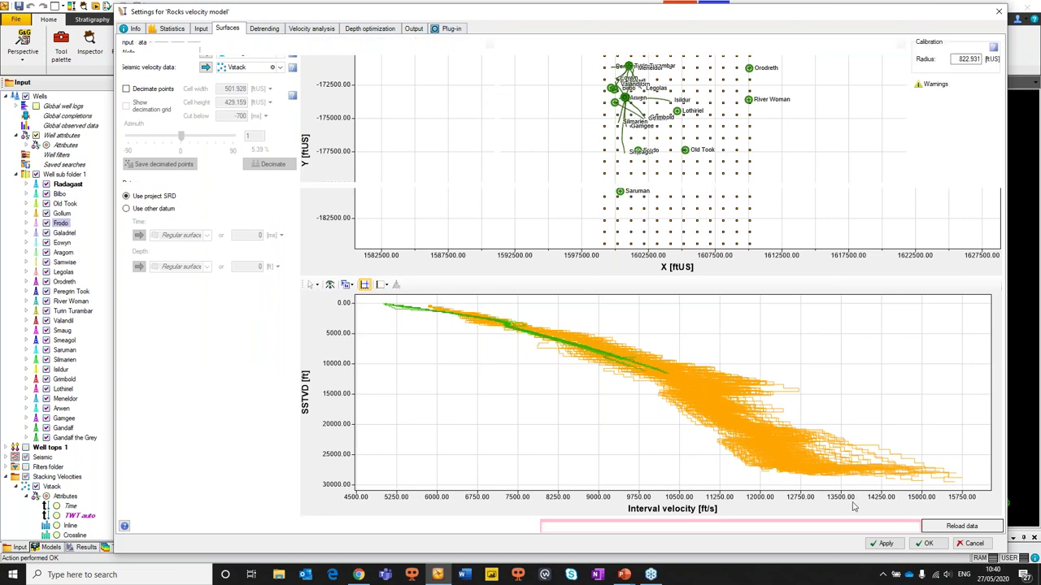
{"action": "left_click", "coordinate": [925, 526]}
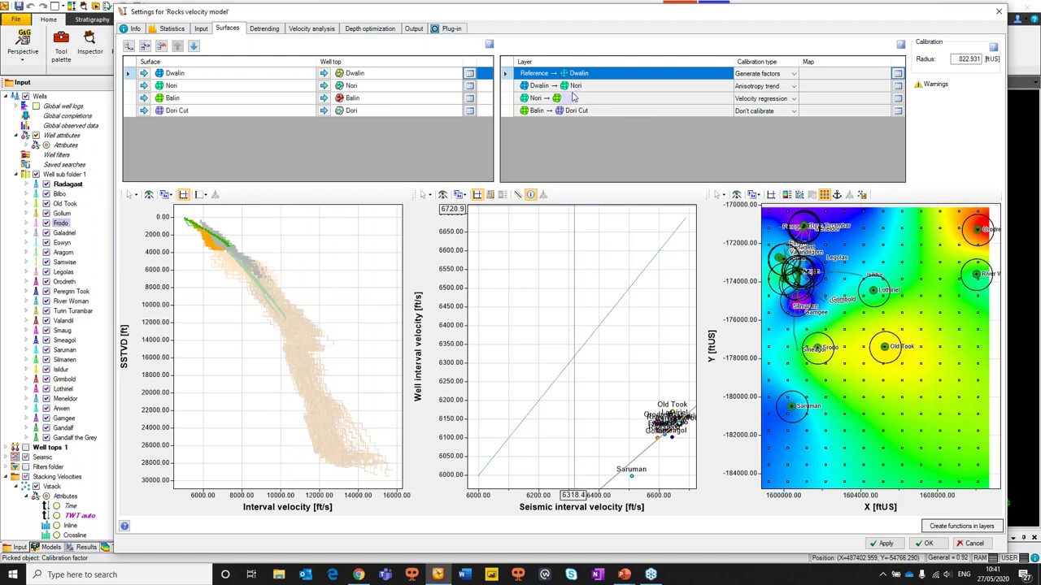
- Check the calibration type options for the Reference to Dwalin layer, keeping Generate factors
{"action": "left_click", "coordinate": [786, 74]}
{"action": "left_click", "coordinate": [786, 74]}
{"action": "left_click", "coordinate": [787, 76]}
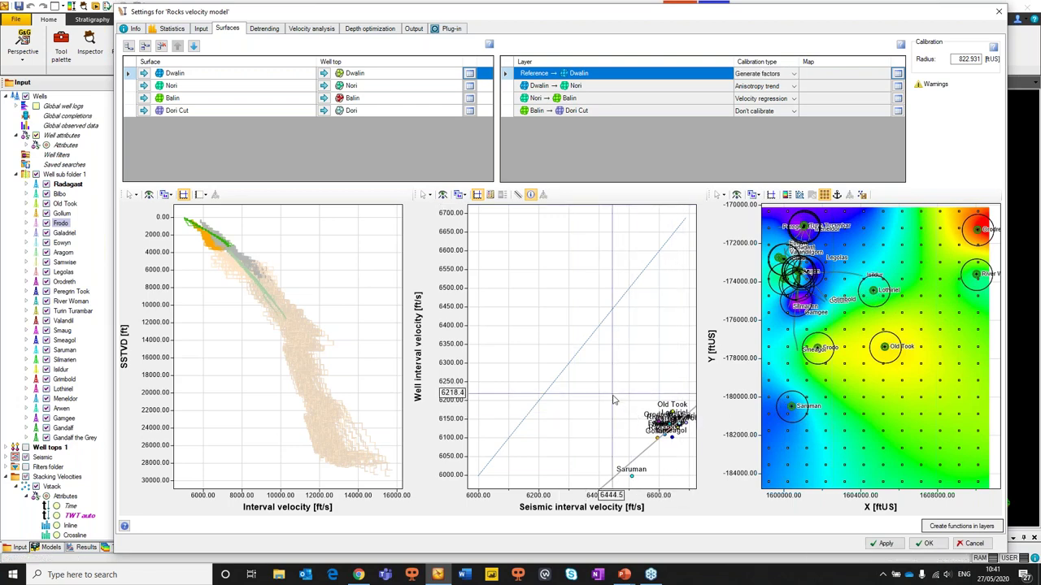
- Examine the well cluster in the velocity crossplot, the calibration factor map and the shallow interval velocity curves for the Reference to Dwalin layer
{"action": "left_click_drag", "start_coordinate": [599, 382], "coordinate": [706, 481]}
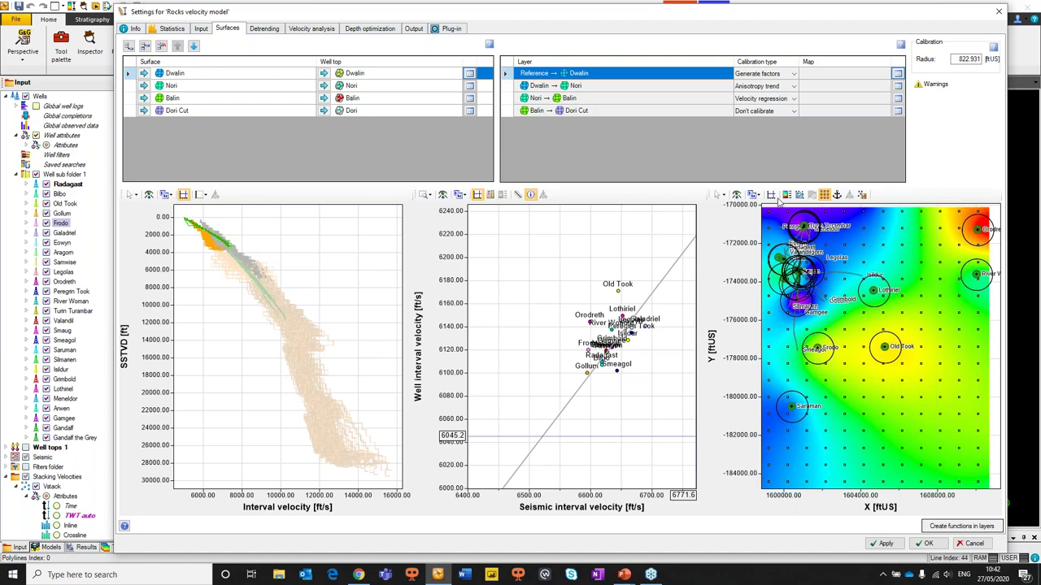
{"action": "left_click", "coordinate": [737, 196]}
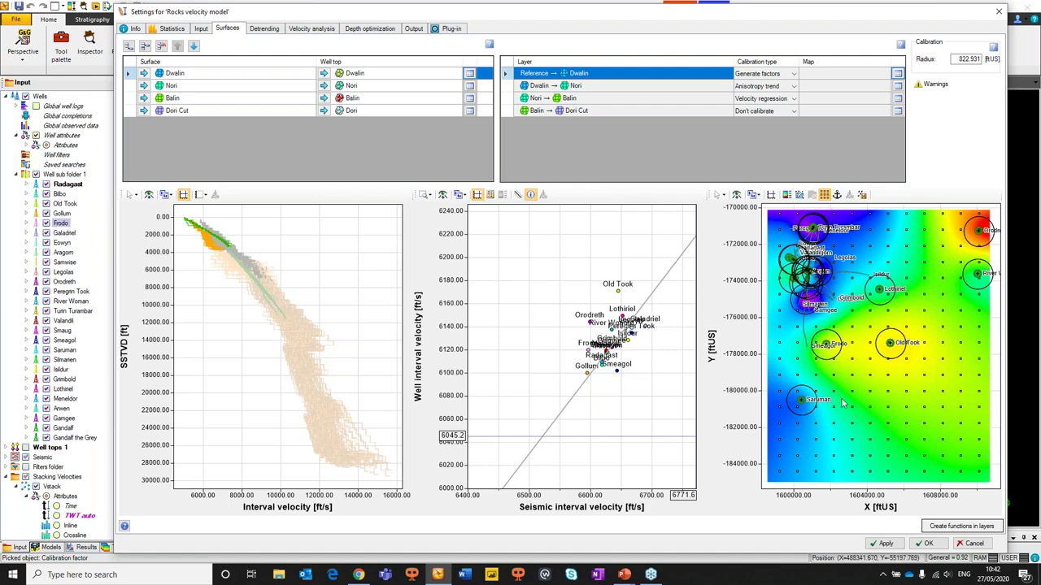
{"action": "left_click", "coordinate": [861, 195]}
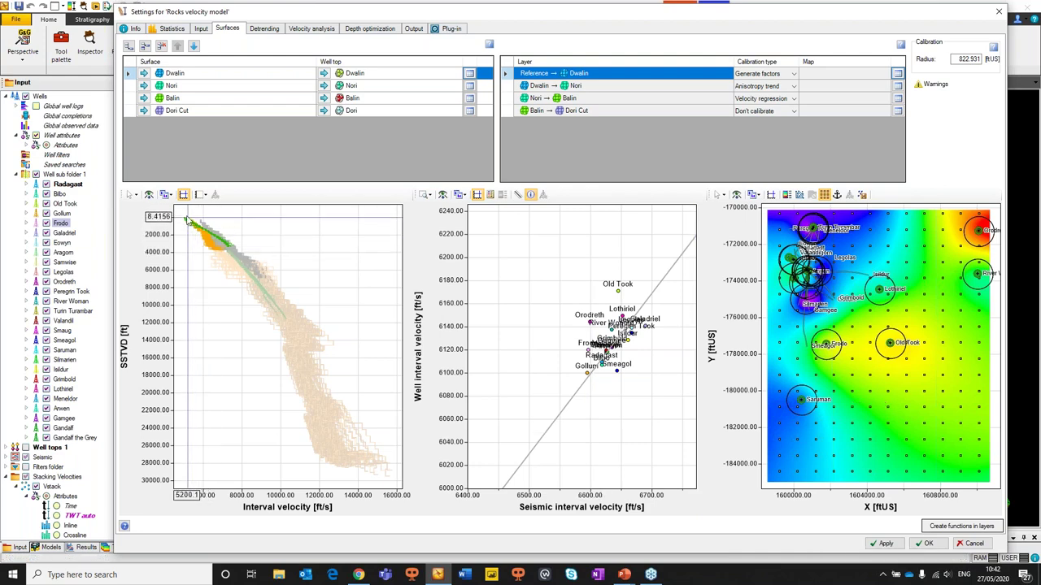
{"action": "left_click_drag", "start_coordinate": [184, 213], "coordinate": [283, 283]}
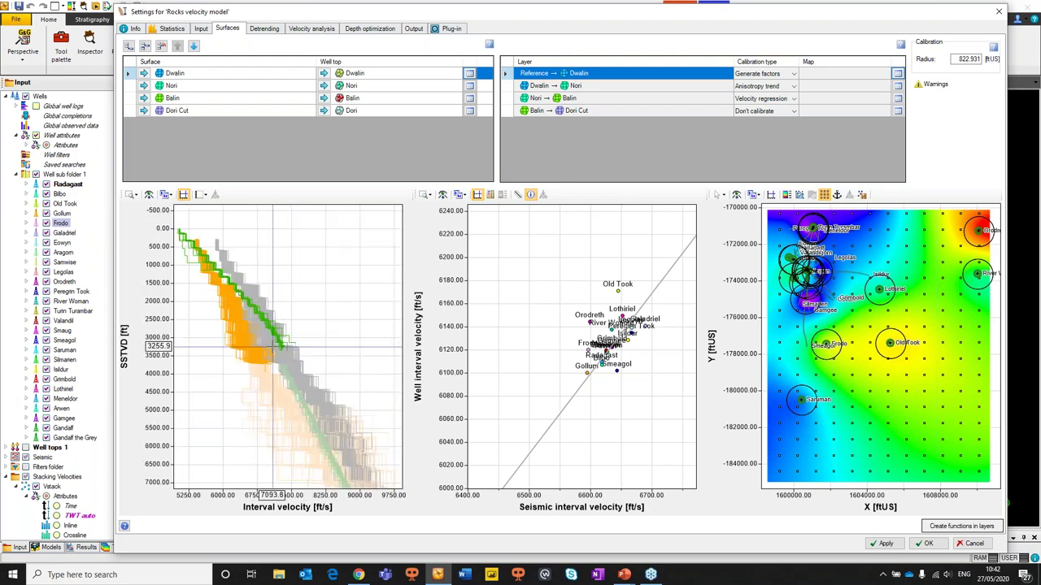
{"action": "middle_click_drag", "start_coordinate": [273, 348], "coordinate": [322, 323]}
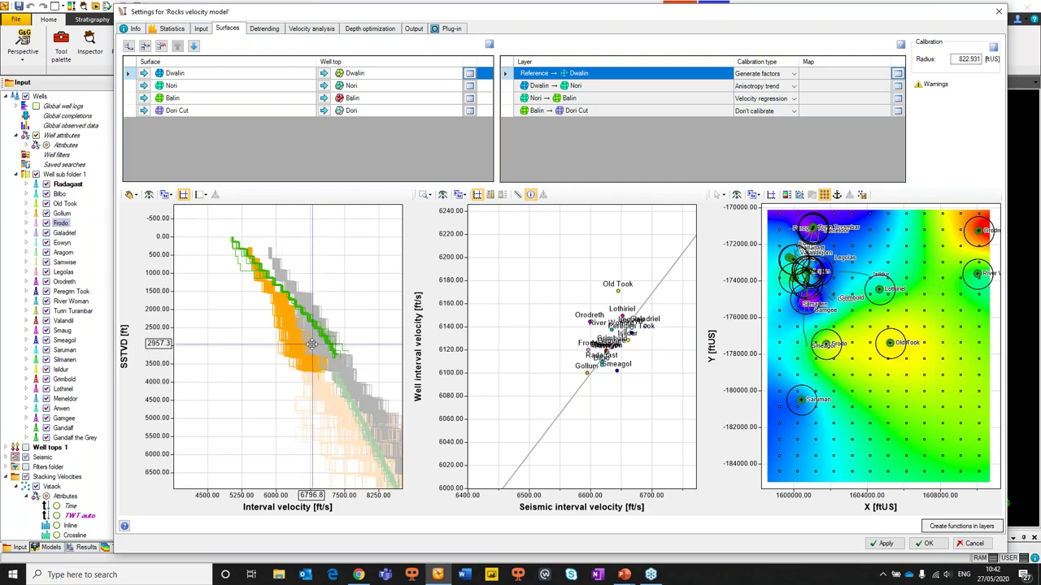
- Compare the calibration plots and maps of the Reference to Dwalin, Dwalin to Nori and Nori to Balin layers
{"action": "middle_click_drag", "start_coordinate": [307, 340], "coordinate": [335, 366]}
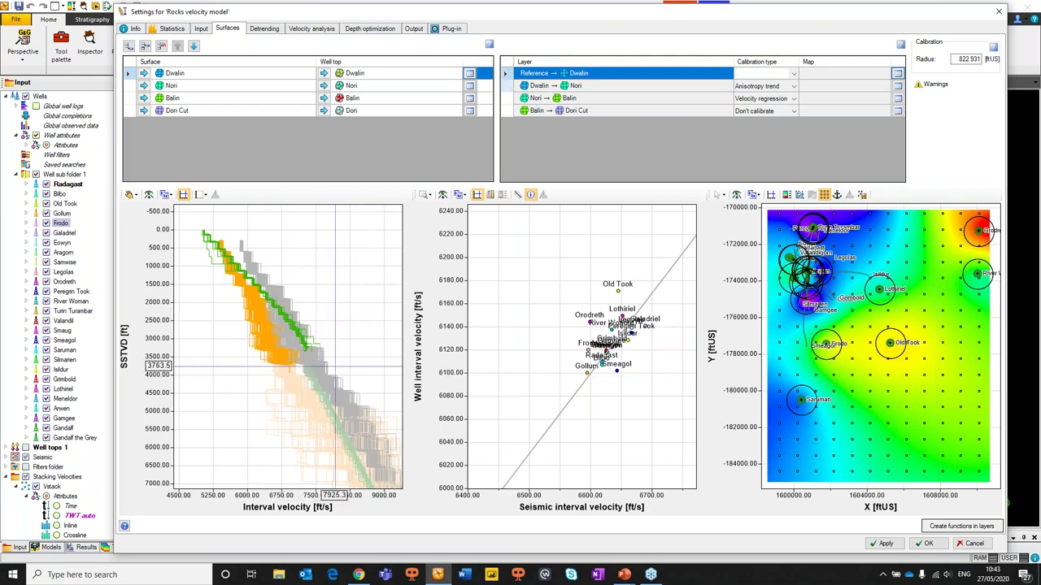
{"action": "left_click", "coordinate": [569, 85]}
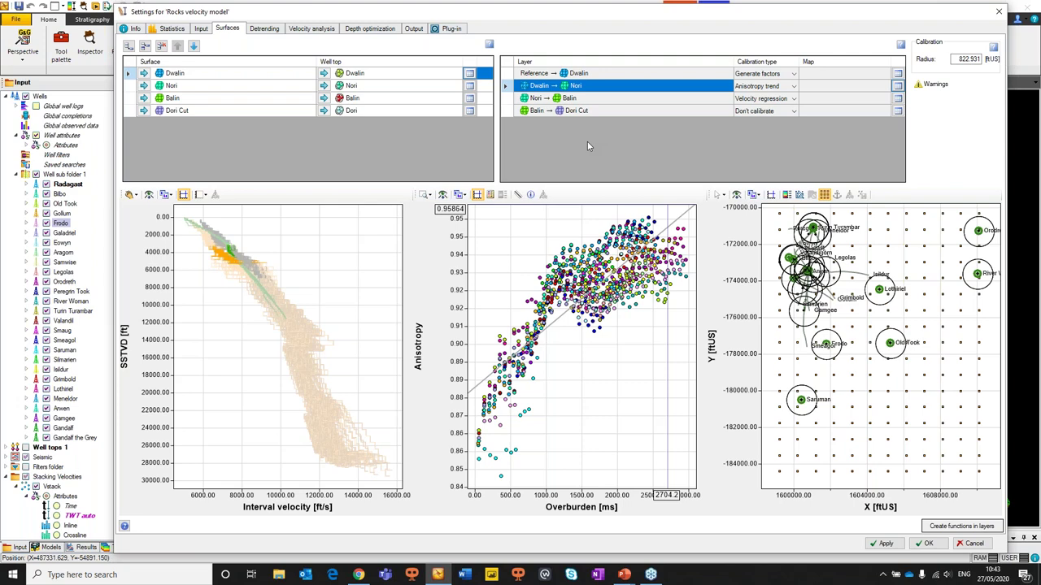
{"action": "left_click", "coordinate": [513, 101]}
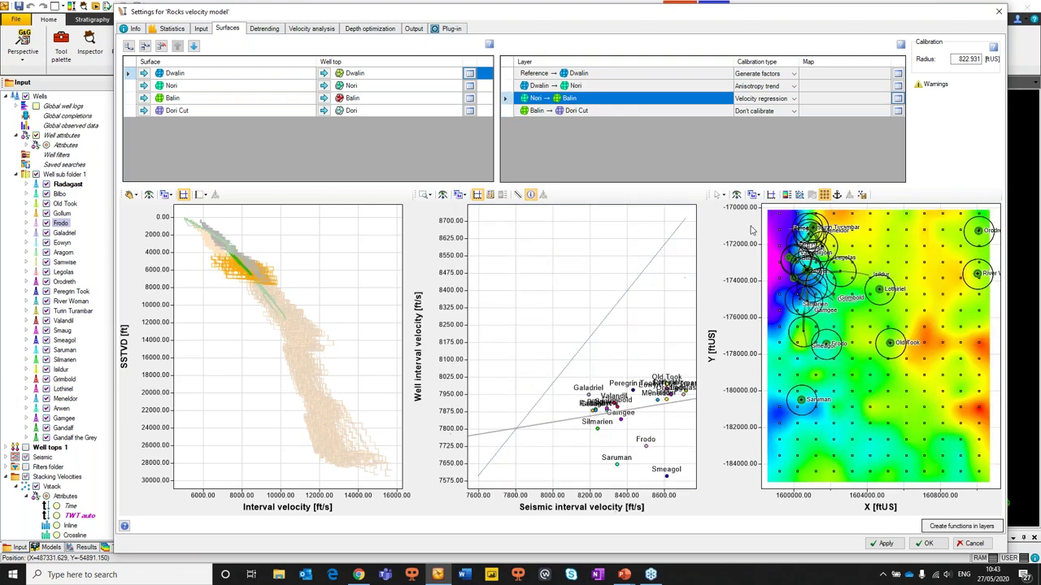
- Keep Velocity regression as the Nori to Balin calibration type and examine the well points against the regression line in the crossplot
{"action": "left_click", "coordinate": [795, 99]}
{"action": "left_click", "coordinate": [785, 119]}
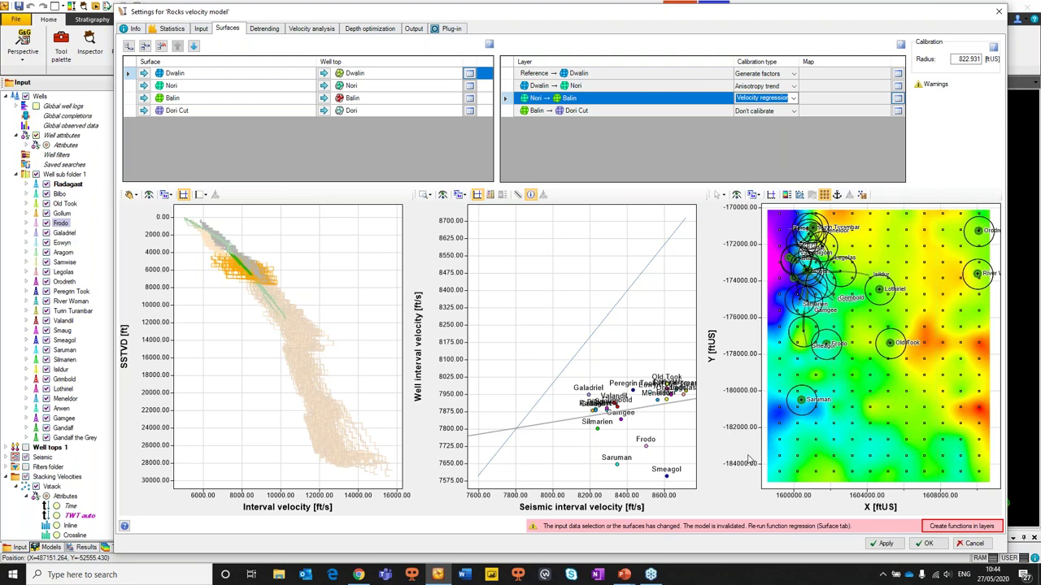
{"action": "left_click", "coordinate": [614, 489]}
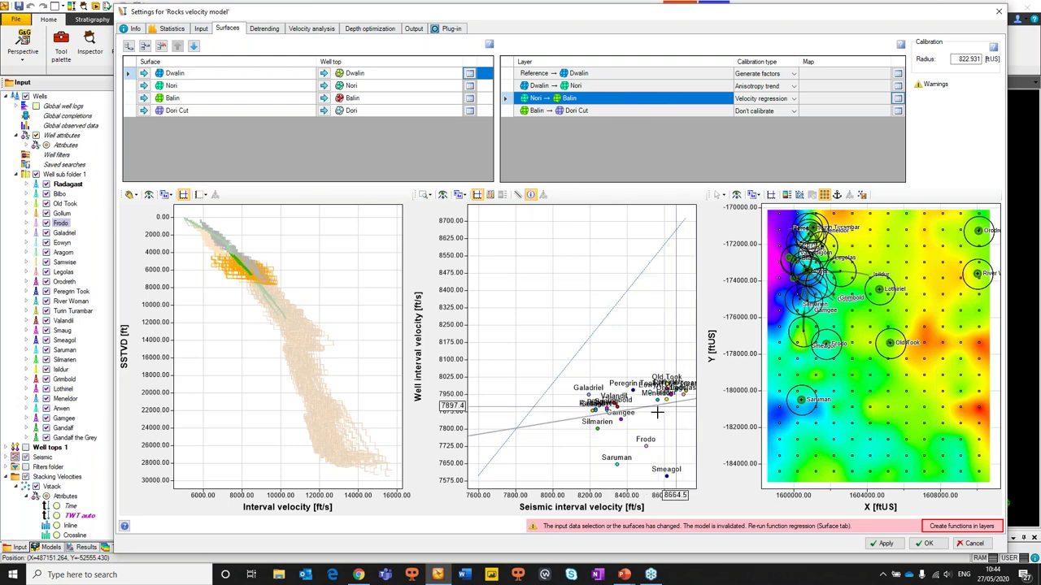
{"action": "left_click", "coordinate": [552, 424]}
{"action": "left_click", "coordinate": [553, 422]}
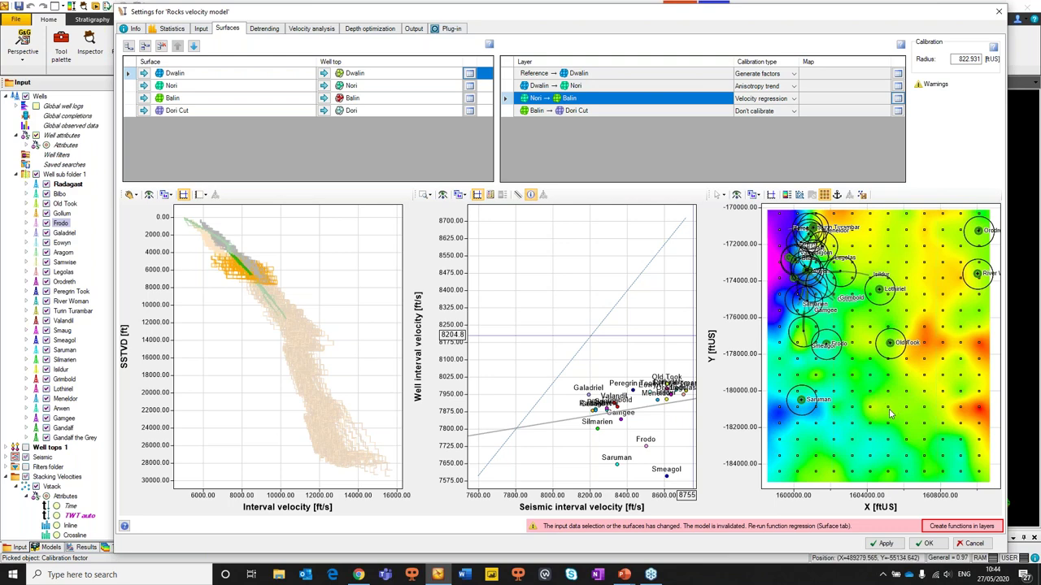
- Try muting and unmuting the velocity location east of Old Took on the Nori to Balin calibration map
{"action": "left_click", "coordinate": [941, 343]}
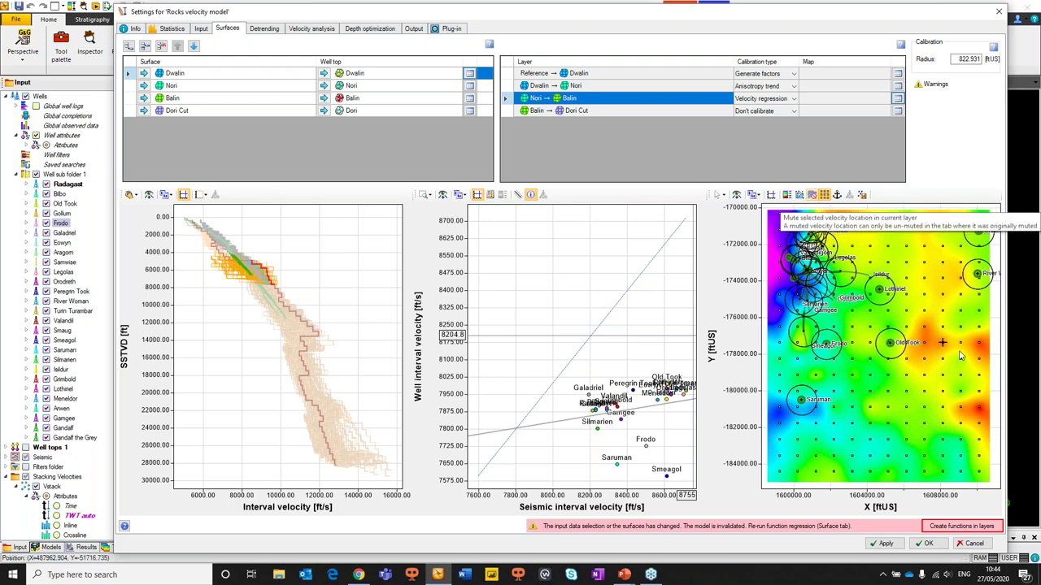
{"action": "left_click", "coordinate": [813, 196]}
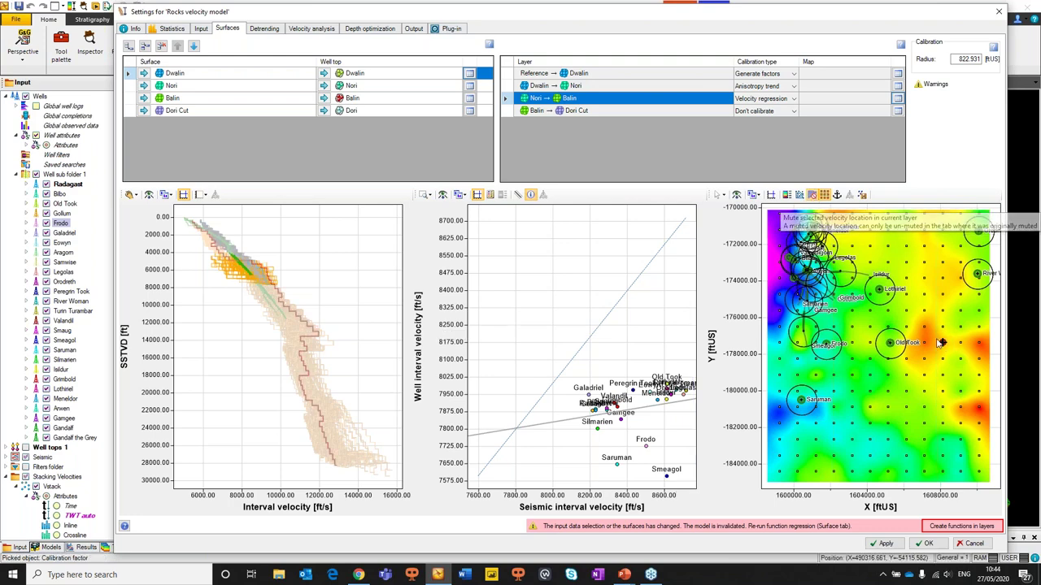
{"action": "left_click", "coordinate": [811, 197]}
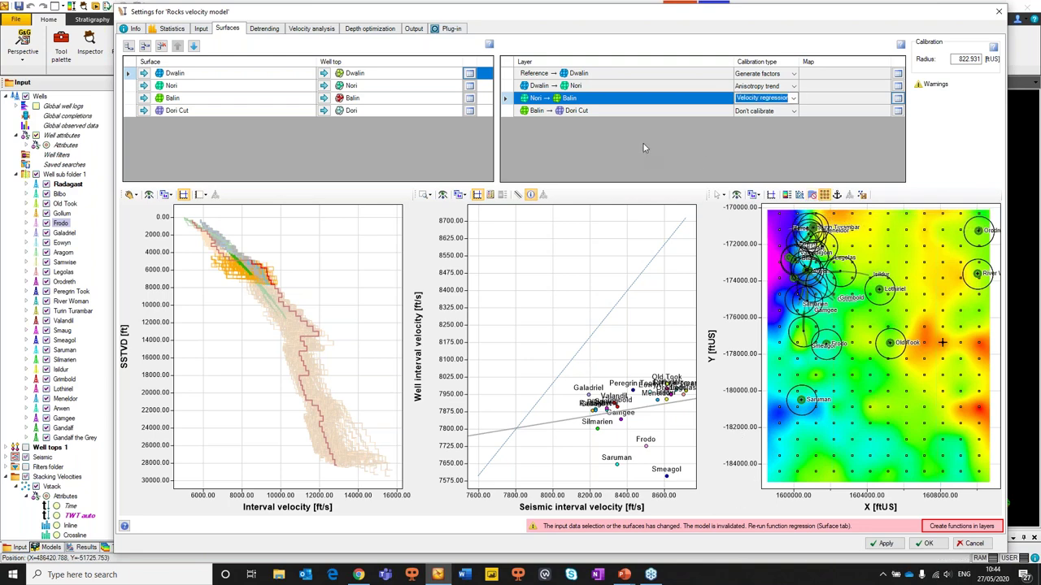
- Examine the interval velocity curves of the uncalibrated Balin to Dori Cut layer and recreate the functions in layers
{"action": "left_click", "coordinate": [505, 113]}
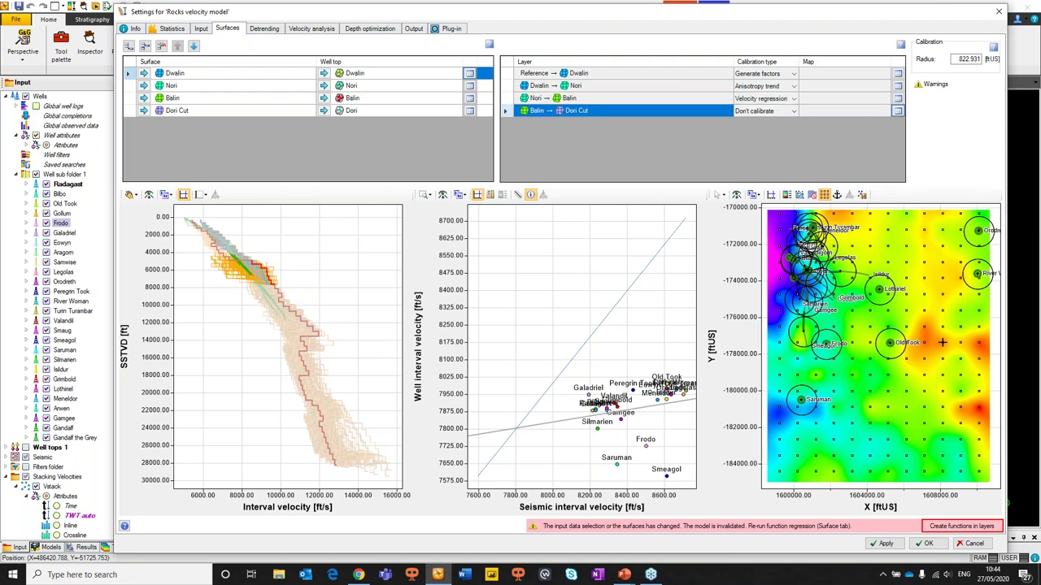
{"action": "scroll", "coordinate": [303, 318], "scroll_direction": "up", "scroll_amount": 3}
{"action": "scroll", "coordinate": [249, 285], "scroll_direction": "down", "scroll_amount": 5}
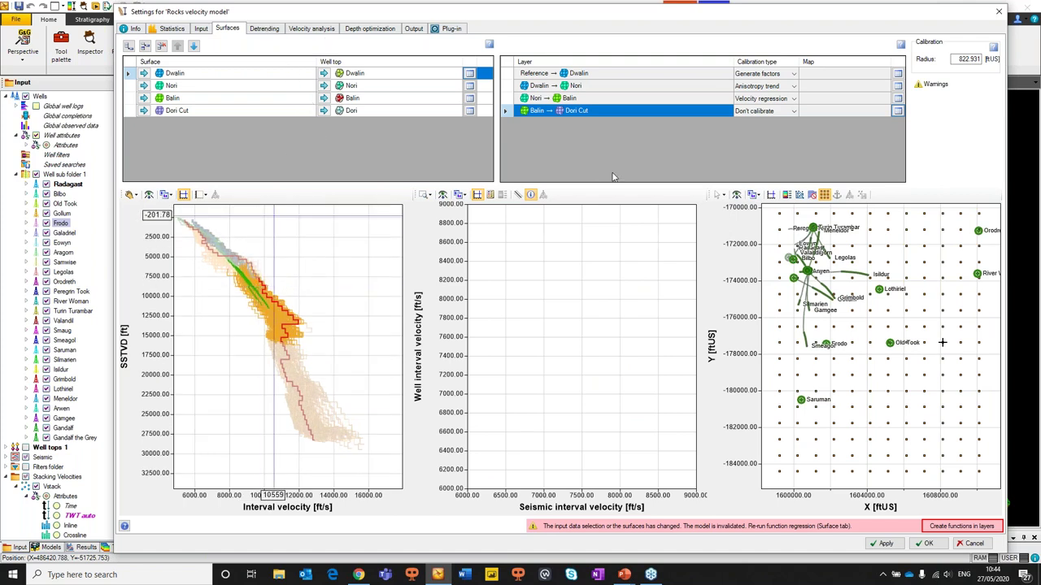
{"action": "left_click", "coordinate": [966, 526]}
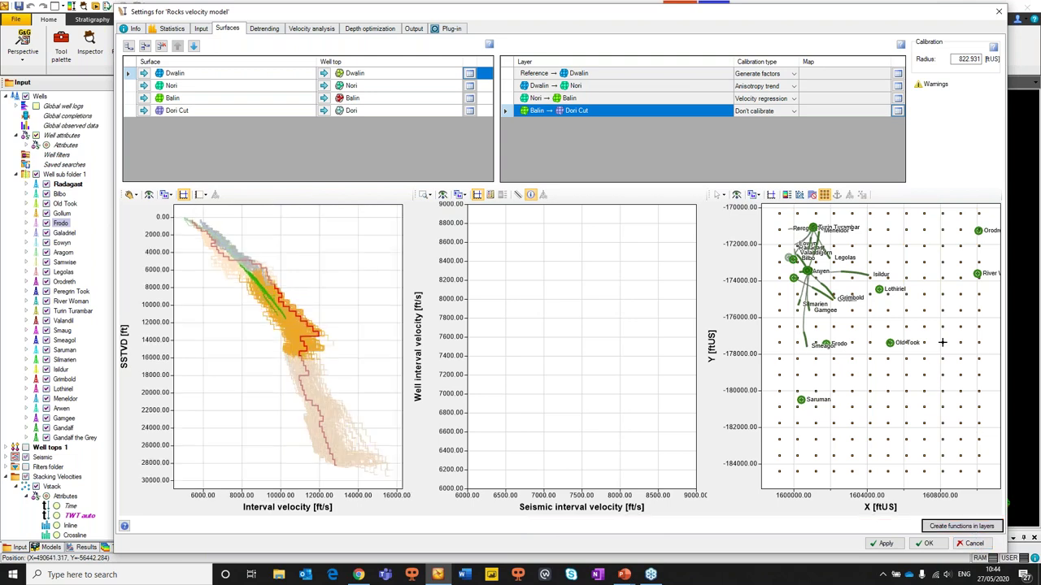
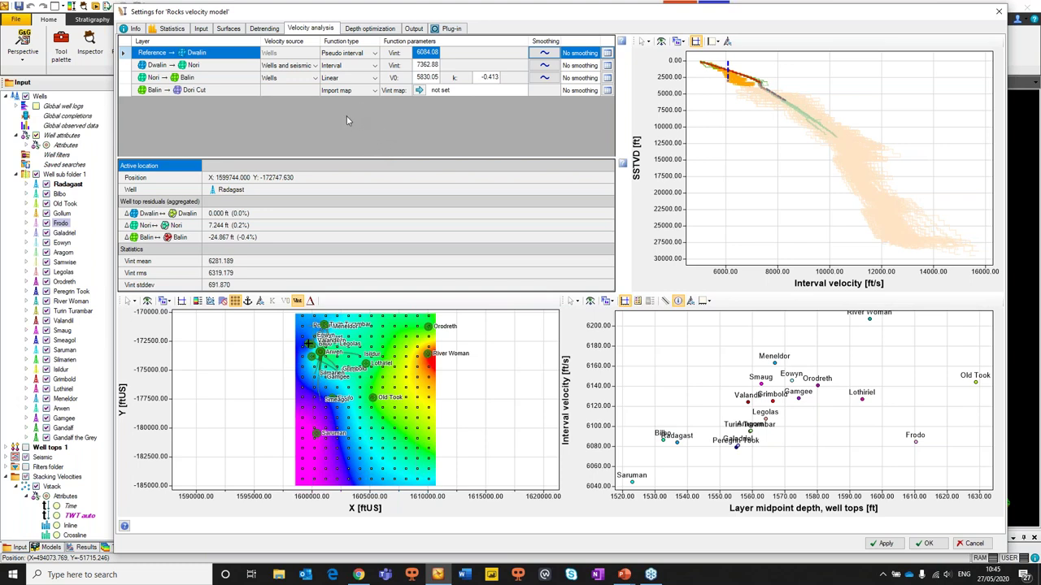
- Review the Dwalin to Nori layer's velocity source, function type options and Vint parameter in the velocity analysis
{"action": "left_click", "coordinate": [352, 121]}
{"action": "left_click", "coordinate": [320, 67]}
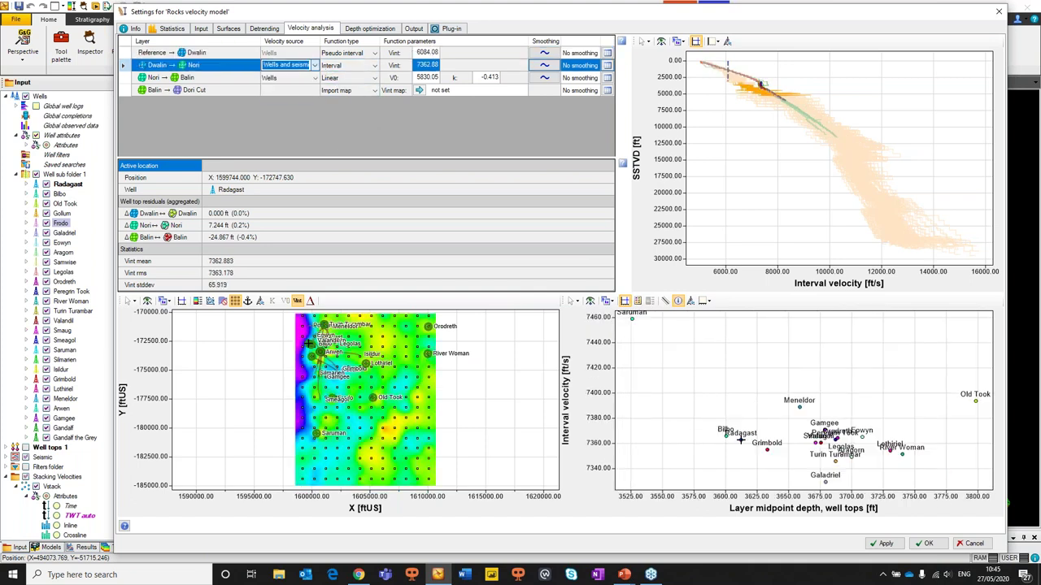
{"action": "left_click", "coordinate": [376, 67]}
{"action": "left_click", "coordinate": [376, 67]}
{"action": "left_click", "coordinate": [417, 65]}
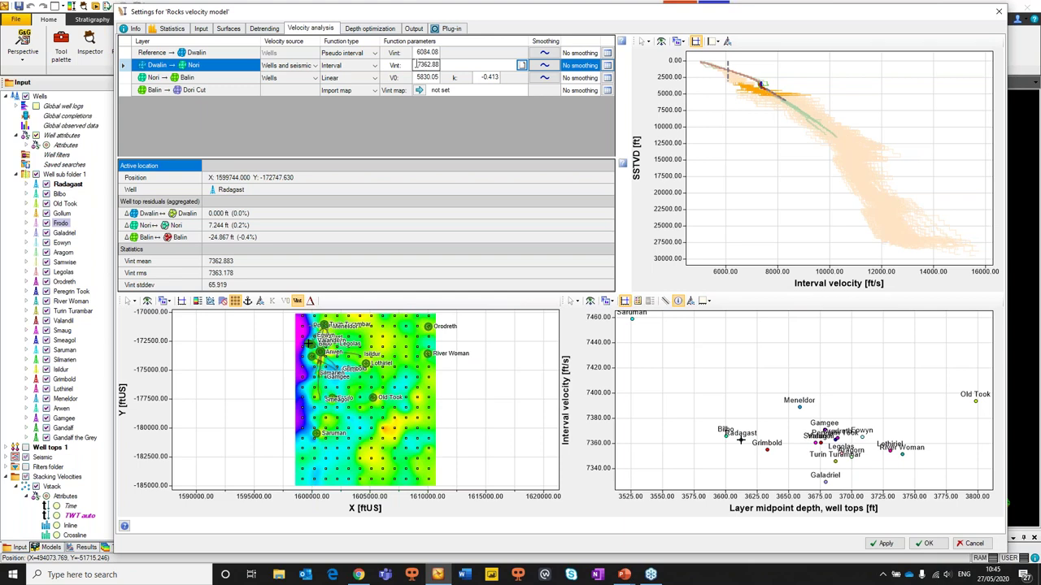
{"action": "left_click_drag", "start_coordinate": [417, 65], "coordinate": [444, 65]}
- Review the function parameters info table with each well's Vint for Dwalin to Nori, select all its rows and close it
{"action": "left_click", "coordinate": [607, 66]}
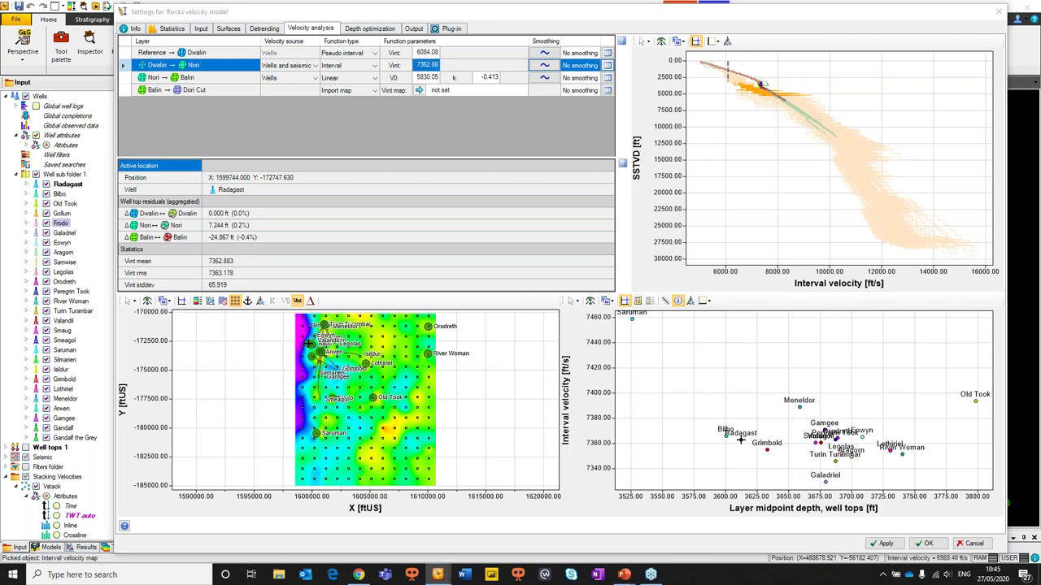
{"action": "left_click_drag", "start_coordinate": [337, 401], "coordinate": [429, 126]}
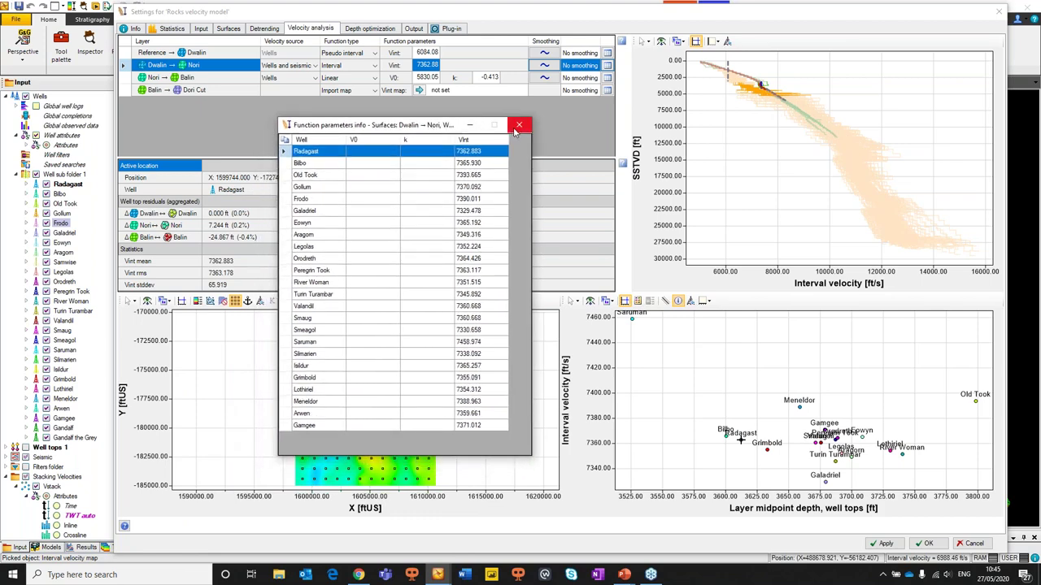
{"action": "left_click", "coordinate": [286, 142]}
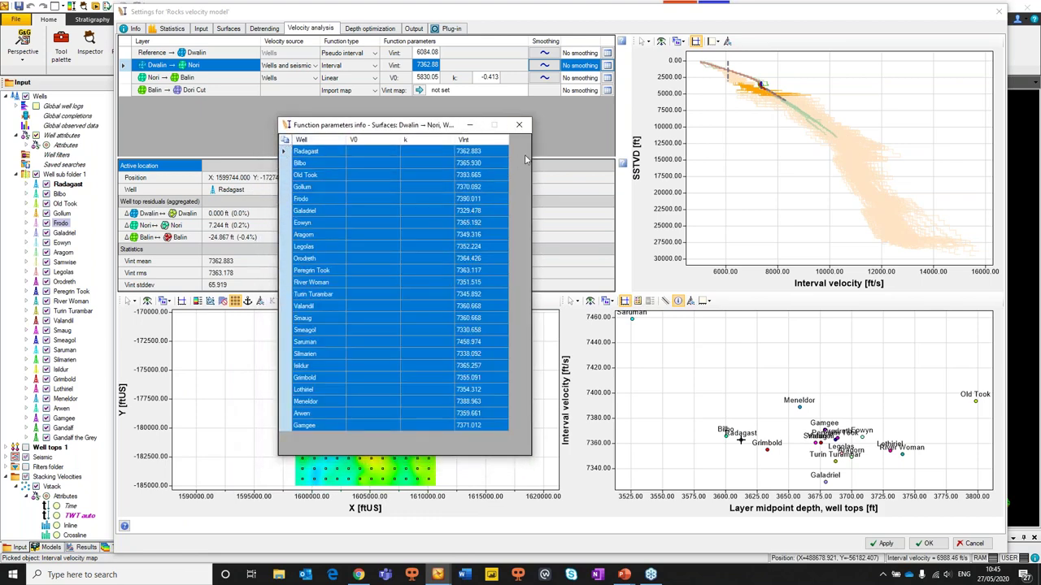
{"action": "left_click", "coordinate": [519, 126]}
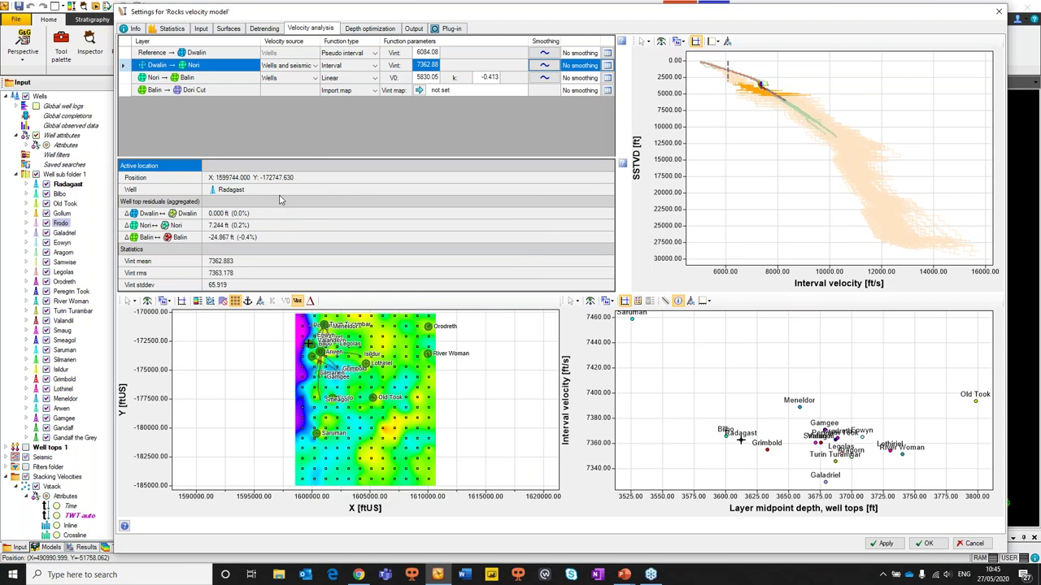
- Inspect the Saruman well's residuals for the Nori to Balin layer and show the colour legend on the interval velocity map
{"action": "left_click", "coordinate": [130, 78]}
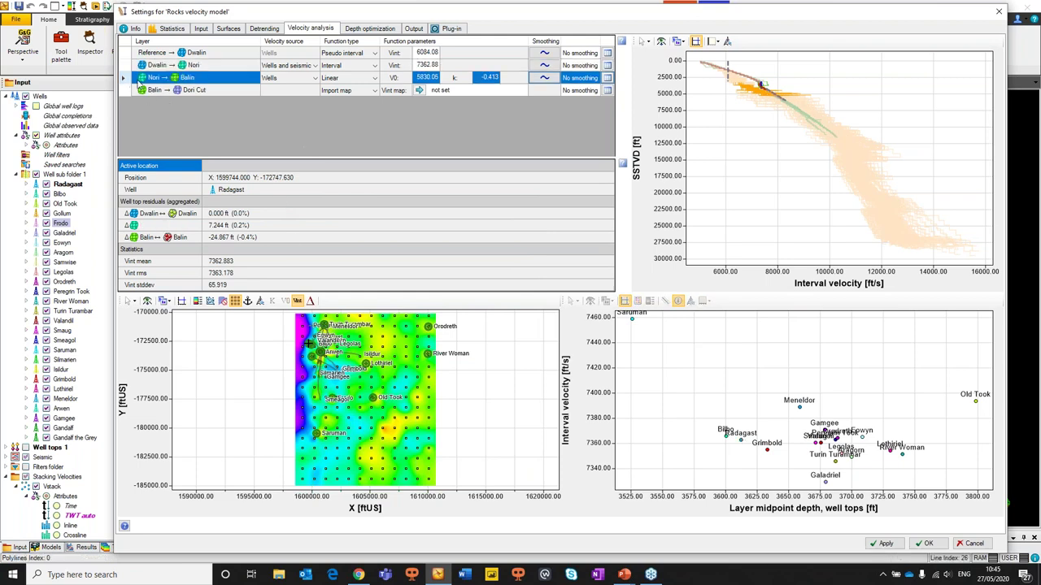
{"action": "left_click", "coordinate": [315, 432]}
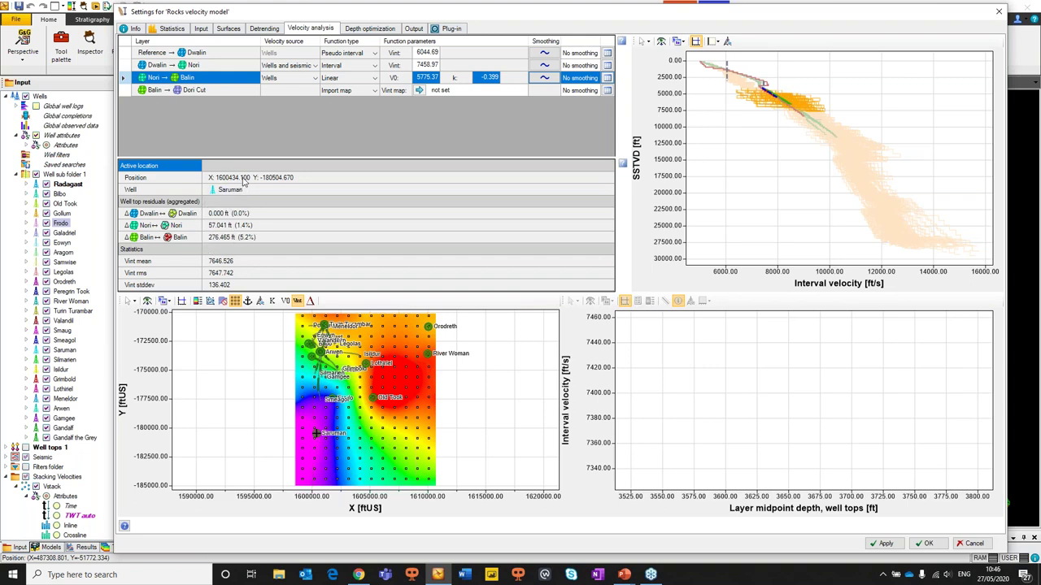
{"action": "left_click", "coordinate": [466, 424]}
{"action": "left_click", "coordinate": [197, 302]}
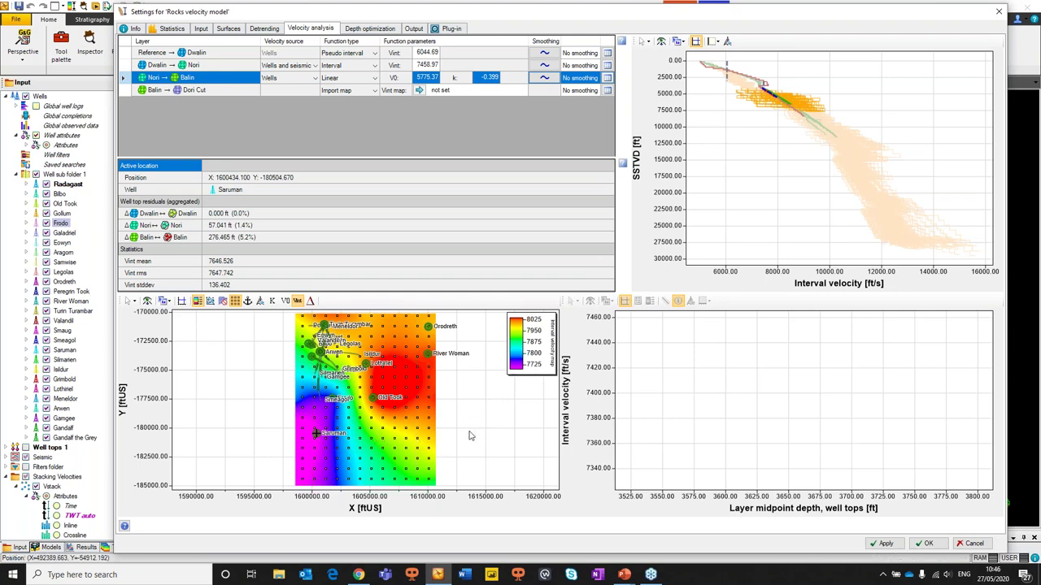
- Compare the Nori to Balin linear function at the Saruman well and several Vstack locations in the interval velocity plot
{"action": "left_click", "coordinate": [416, 428]}
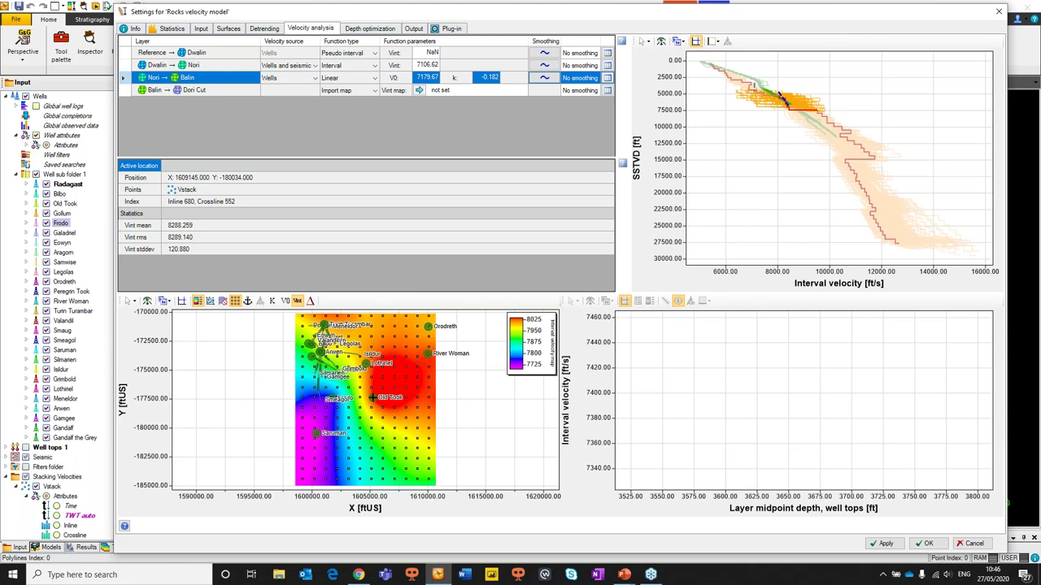
{"action": "left_click", "coordinate": [316, 433]}
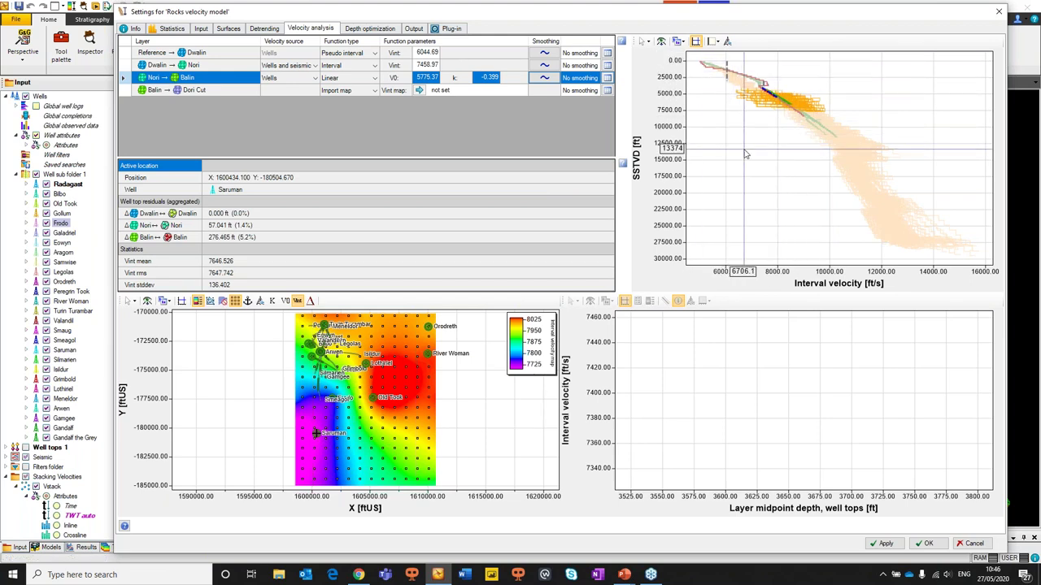
{"action": "left_click_drag", "start_coordinate": [701, 57], "coordinate": [894, 163]}
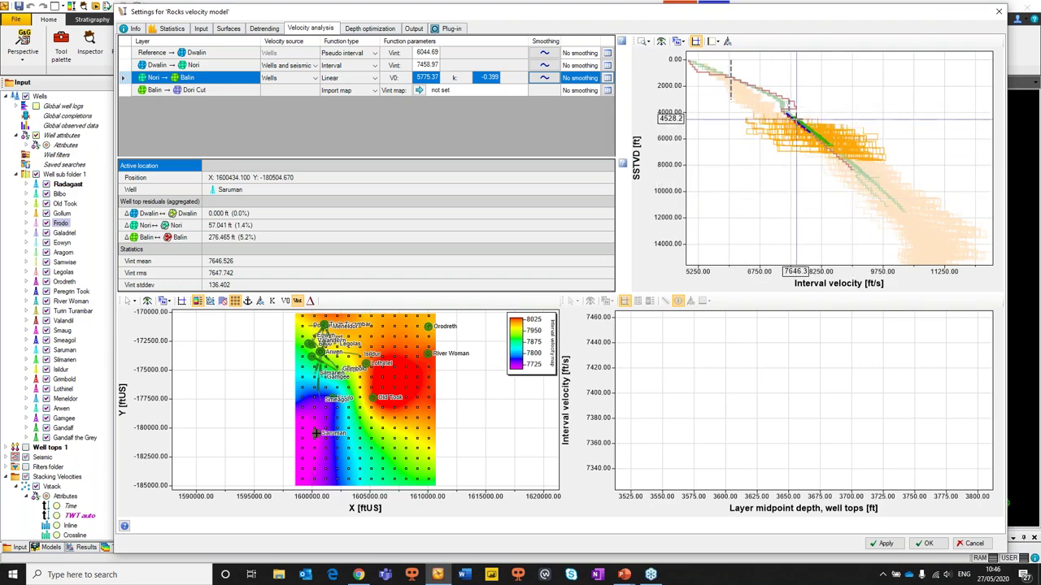
{"action": "scroll", "coordinate": [795, 118], "scroll_direction": "up", "scroll_amount": 3}
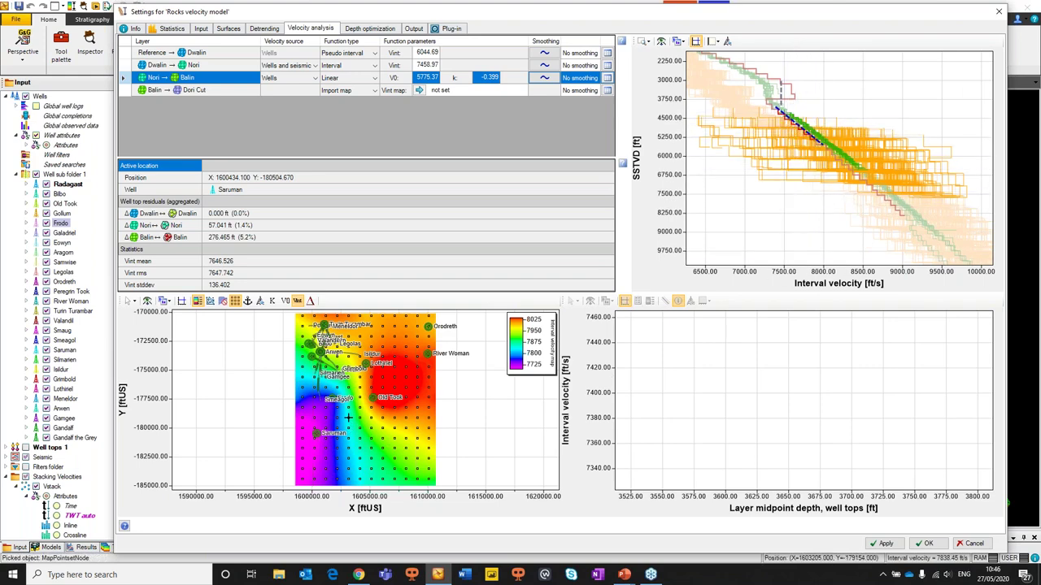
{"action": "left_click", "coordinate": [349, 417]}
{"action": "left_click", "coordinate": [382, 417]}
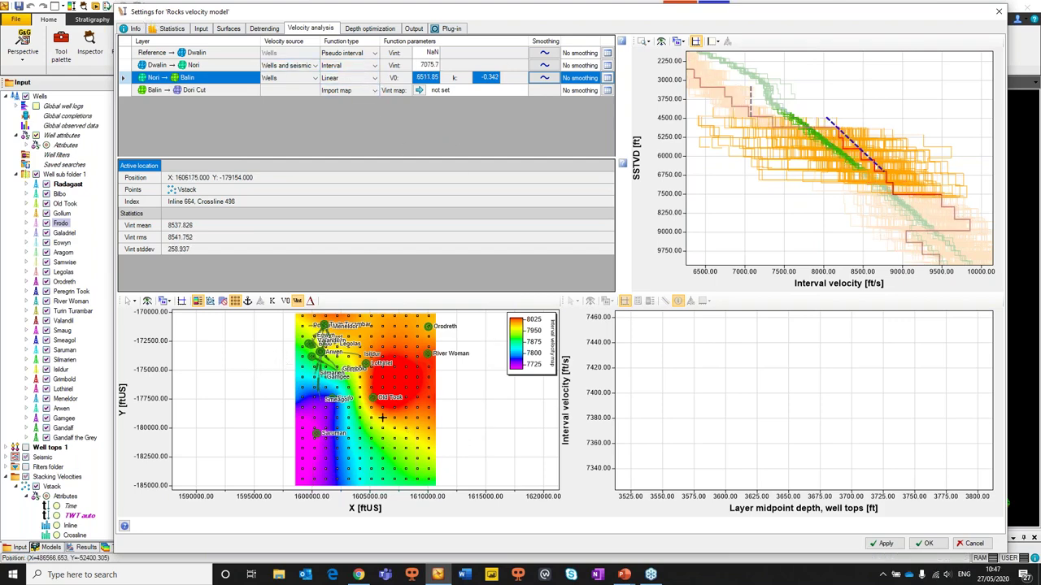
- Examine the Saruman well's interval velocity and midpoint depth for the Reference to Dwalin layer, with all velocity curves in view
{"action": "left_click", "coordinate": [129, 56]}
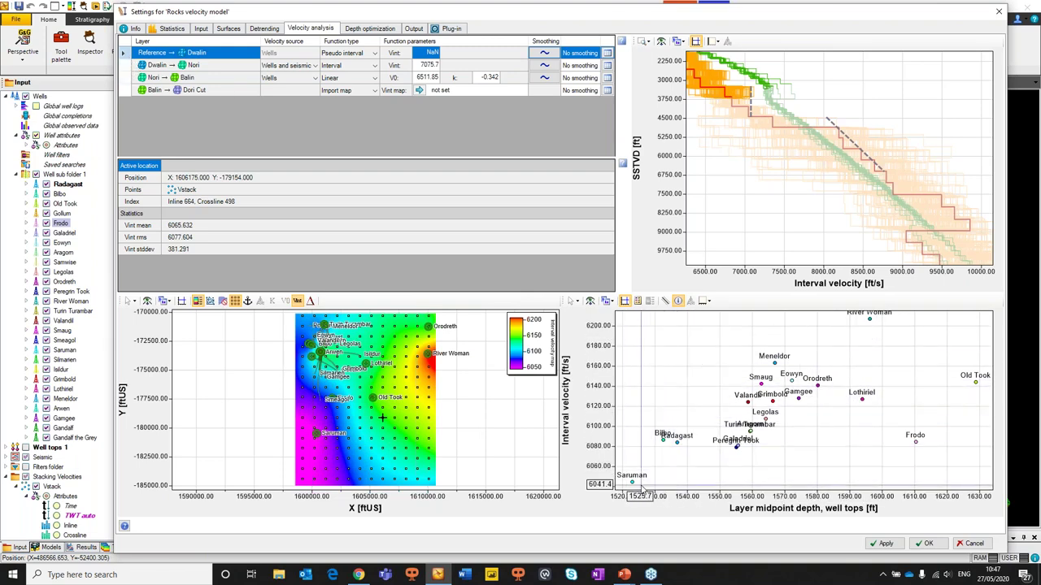
{"action": "left_click", "coordinate": [317, 436]}
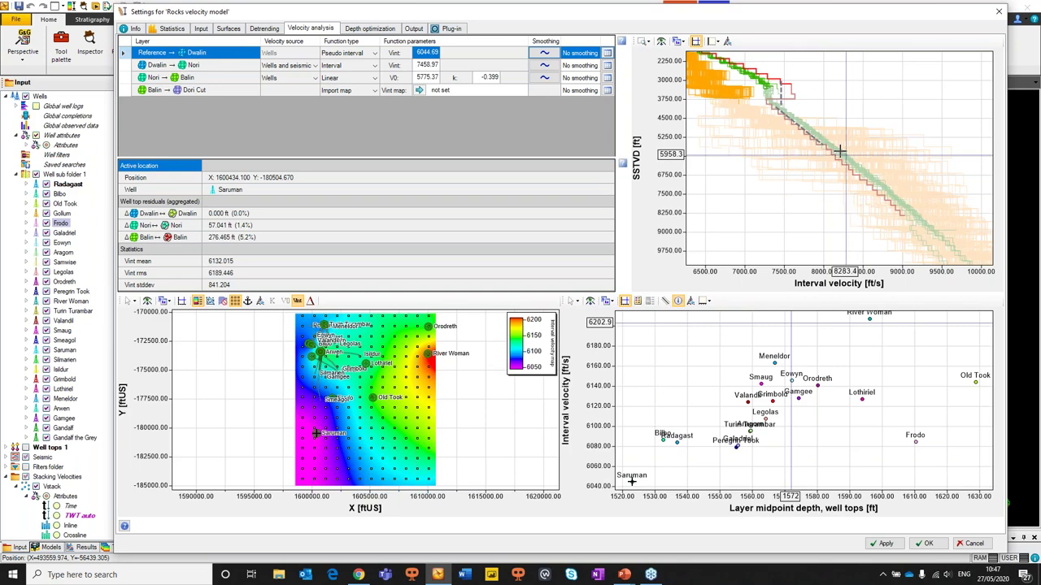
{"action": "left_click", "coordinate": [661, 40]}
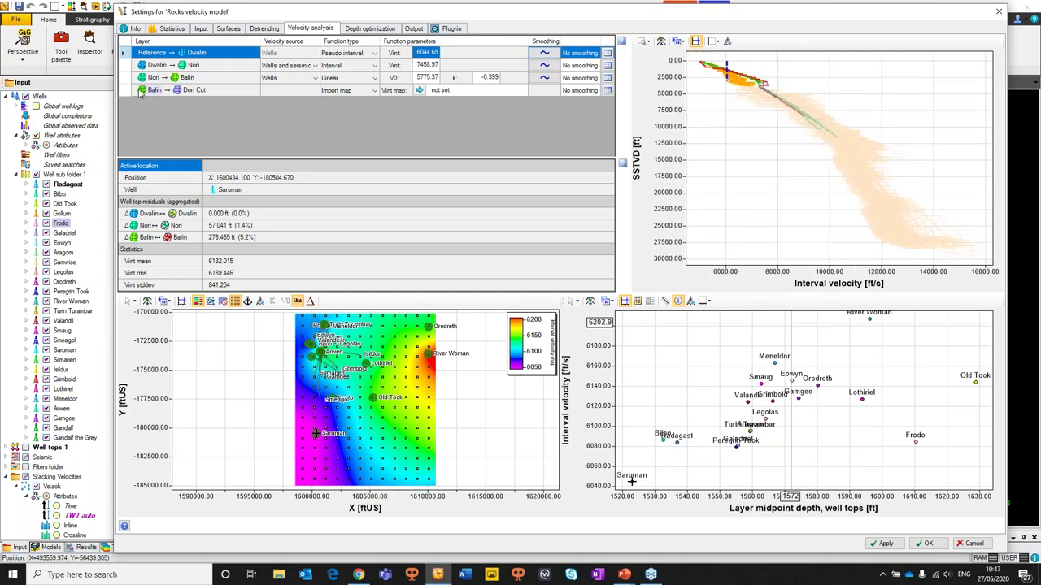
- Try the Interval and Linear function types on the Reference to Dwalin layer and return it to Pseudo interval
{"action": "left_click", "coordinate": [375, 53]}
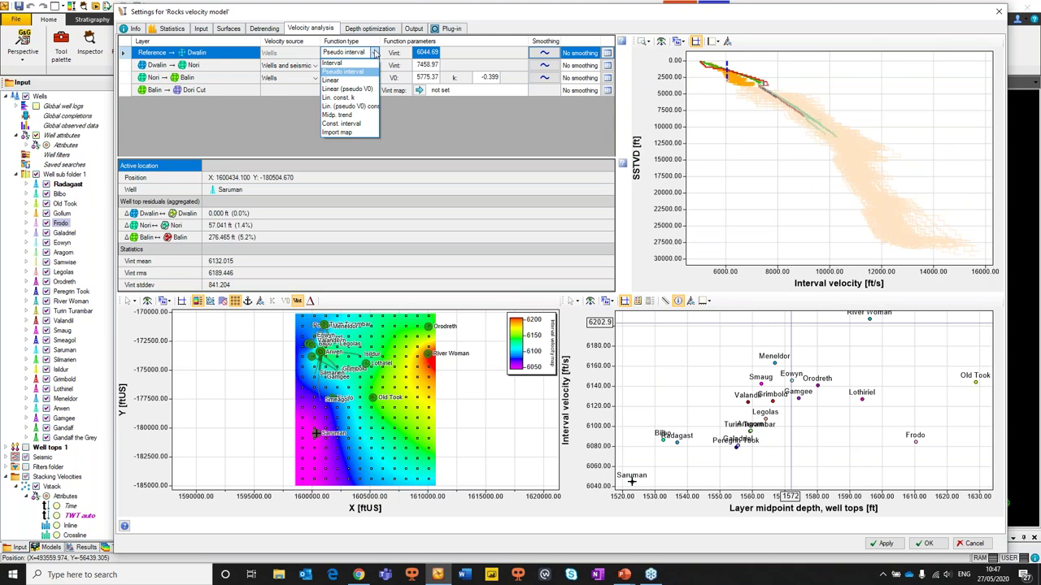
{"action": "left_click", "coordinate": [370, 64]}
{"action": "left_click", "coordinate": [375, 54]}
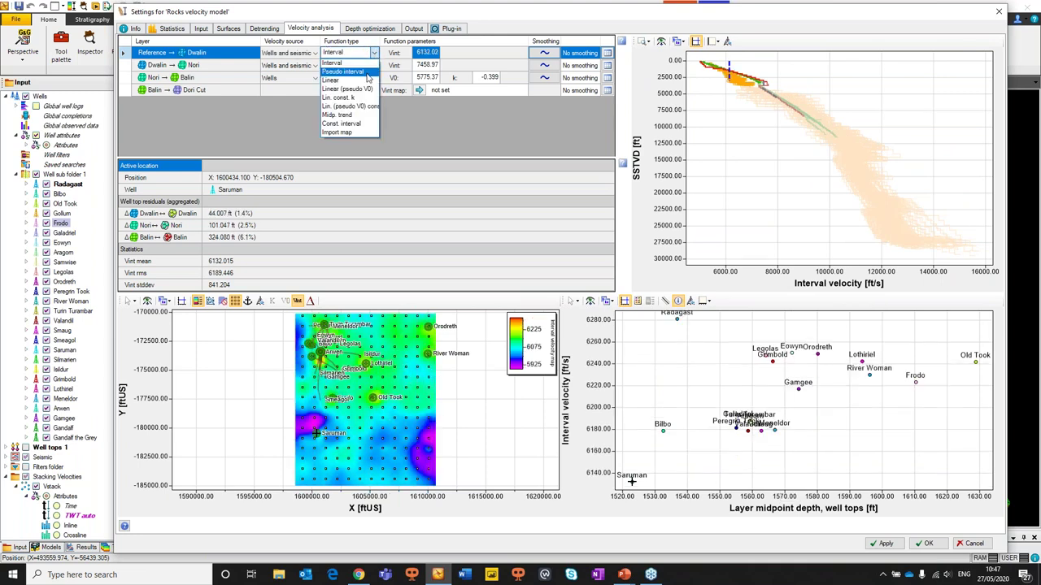
{"action": "left_click", "coordinate": [365, 82]}
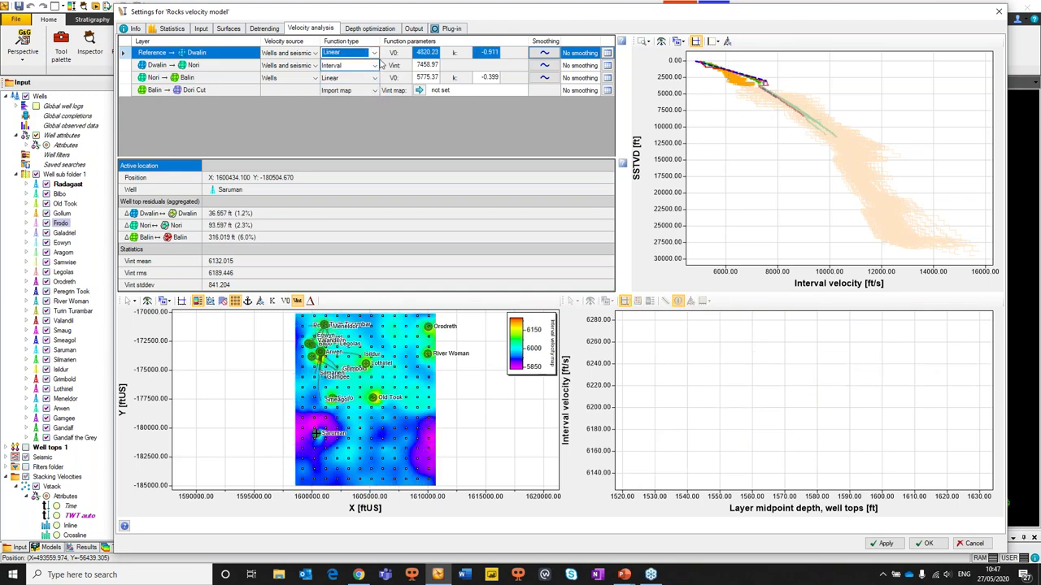
{"action": "left_click", "coordinate": [375, 53]}
{"action": "left_click", "coordinate": [371, 72]}
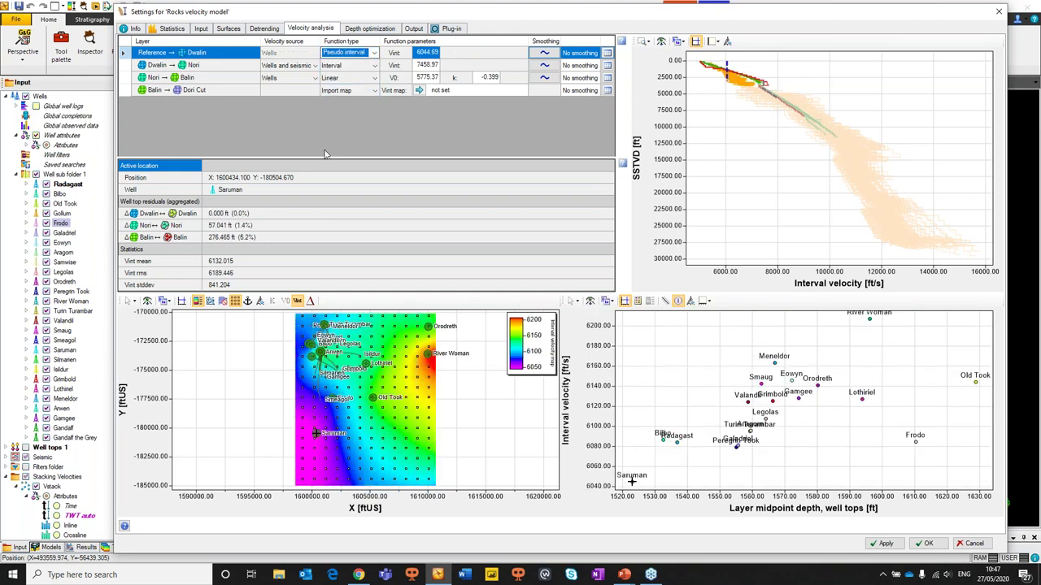
- Consult the Velocity Analysis Tab page of the user manual, reviewing the annotated layout before closing it
{"action": "left_click", "coordinate": [123, 526]}
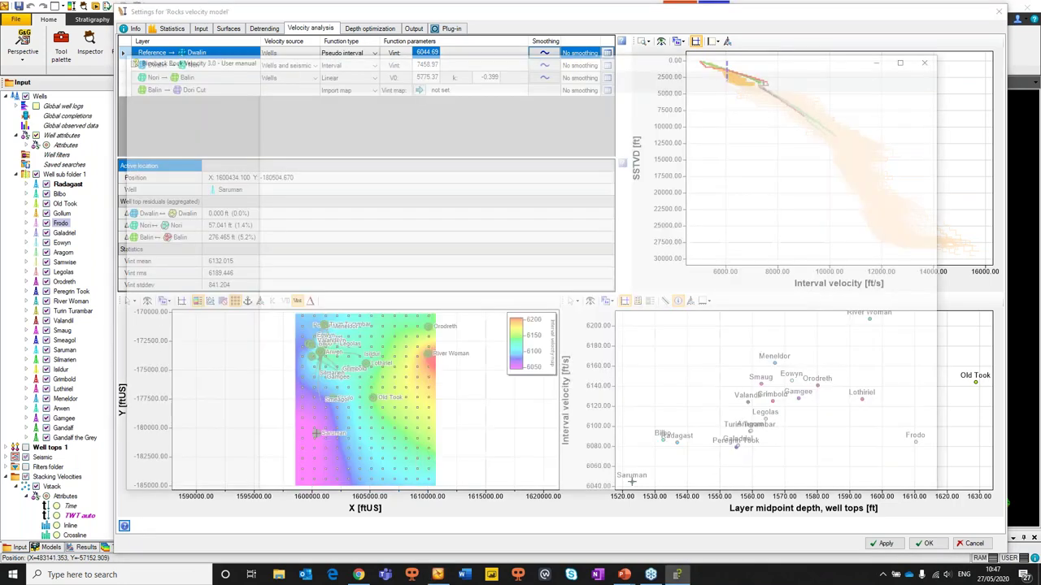
{"action": "left_click", "coordinate": [124, 530]}
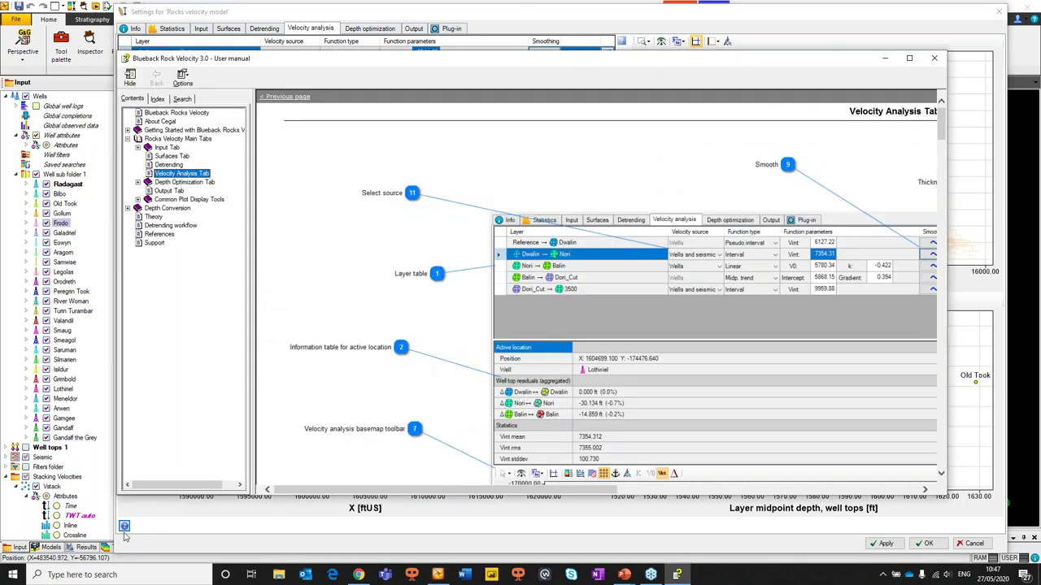
{"action": "scroll", "coordinate": [765, 236], "scroll_direction": "down", "scroll_amount": 5}
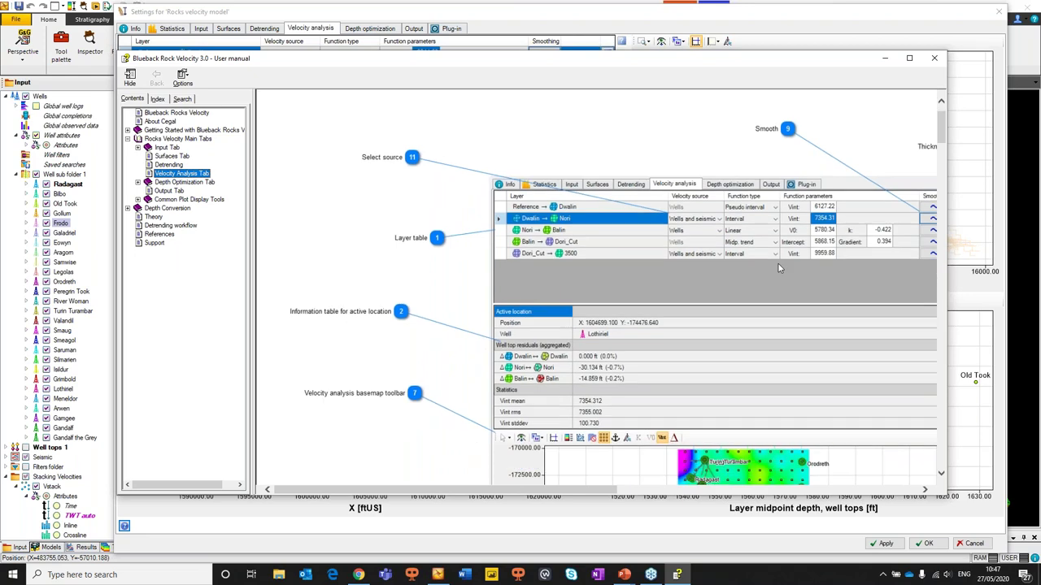
{"action": "scroll", "coordinate": [813, 162], "scroll_direction": "up", "scroll_amount": 5}
{"action": "left_click", "coordinate": [934, 58]}
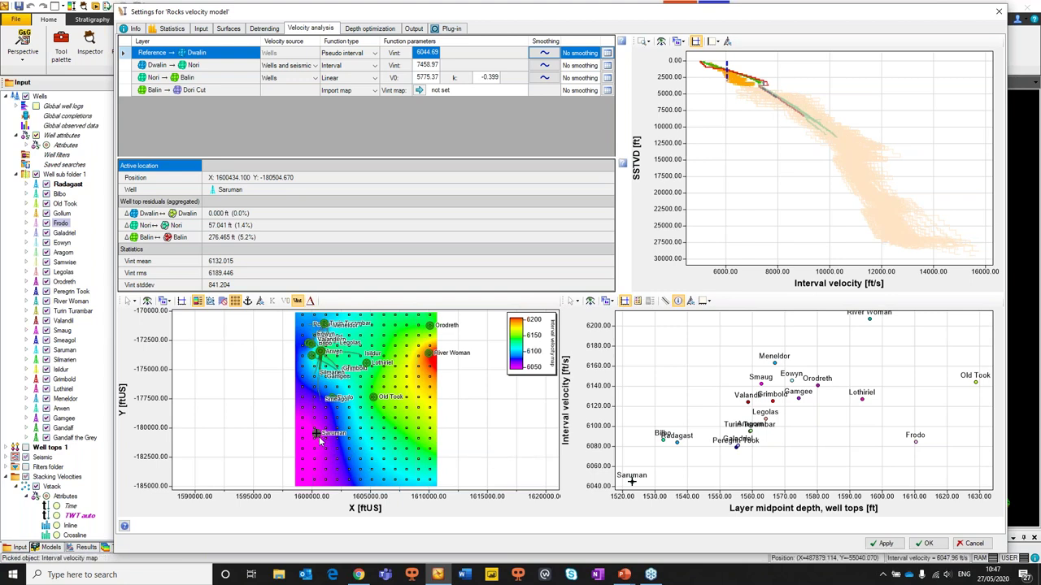
- Exclude the Saruman well from the Reference to Dwalin velocity map and place a control point just southeast of it
{"action": "left_click", "coordinate": [222, 301]}
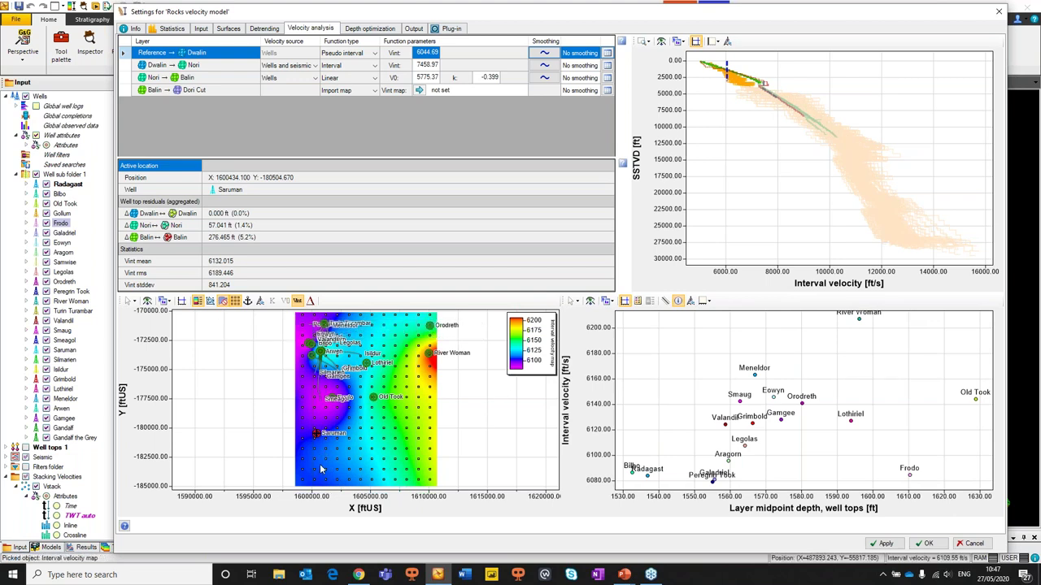
{"action": "left_click", "coordinate": [248, 301]}
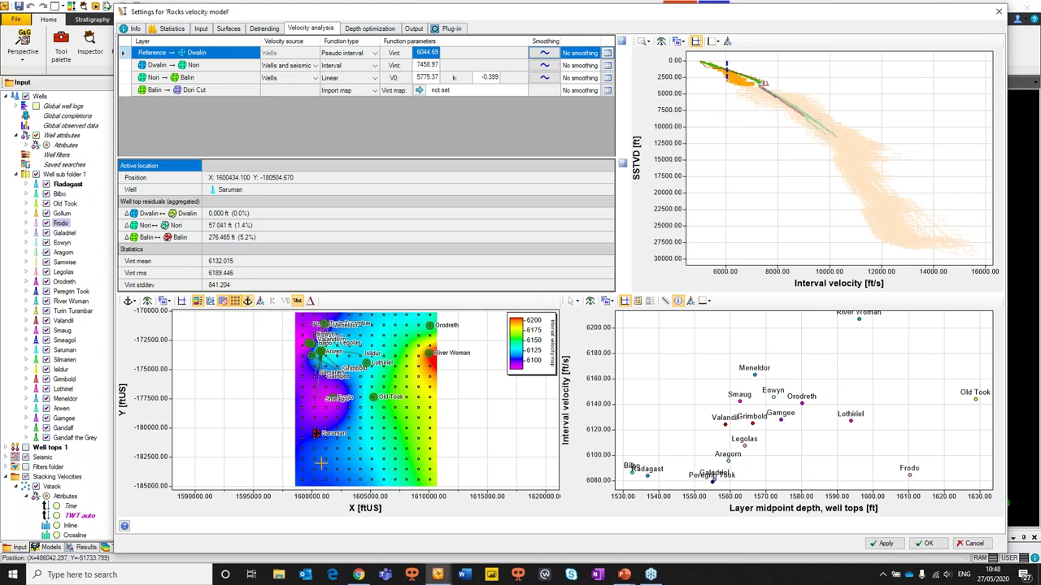
{"action": "left_click", "coordinate": [329, 462]}
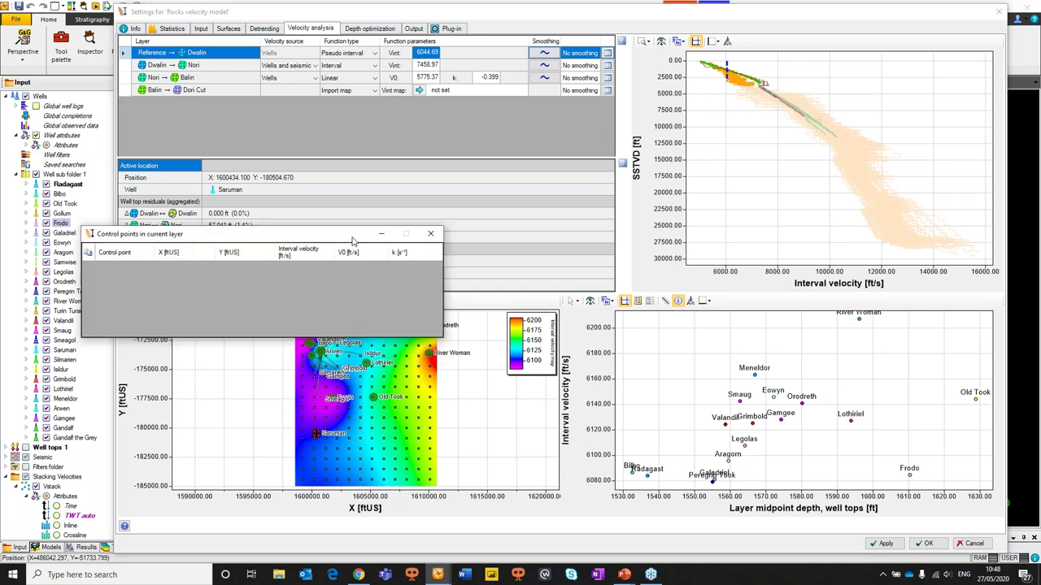
{"action": "left_click", "coordinate": [333, 456]}
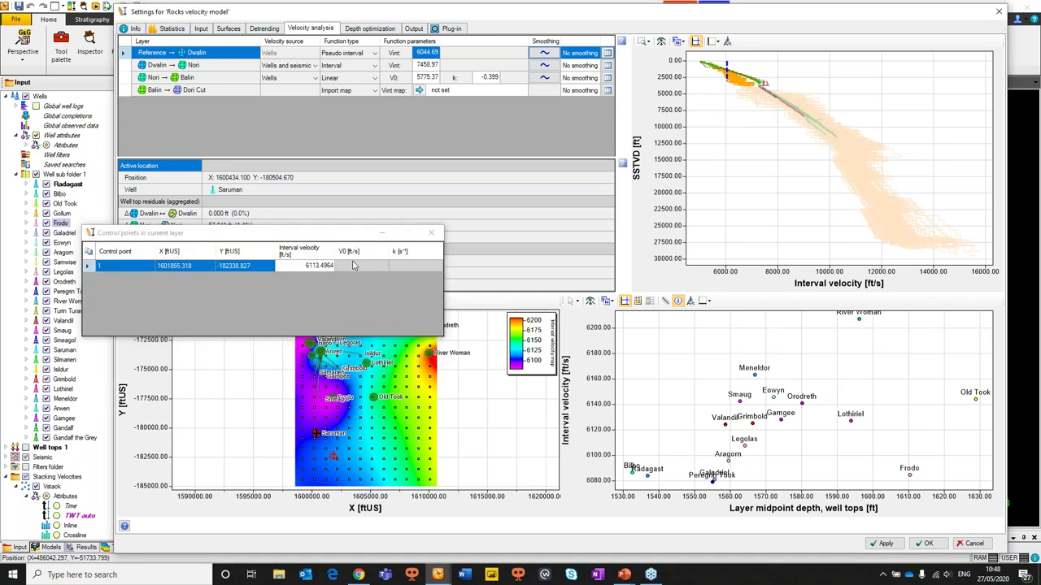
- Set the new control point's interval velocity to 6150 ft/s and uncover the map to see its effect
{"action": "double_click", "coordinate": [311, 267]}
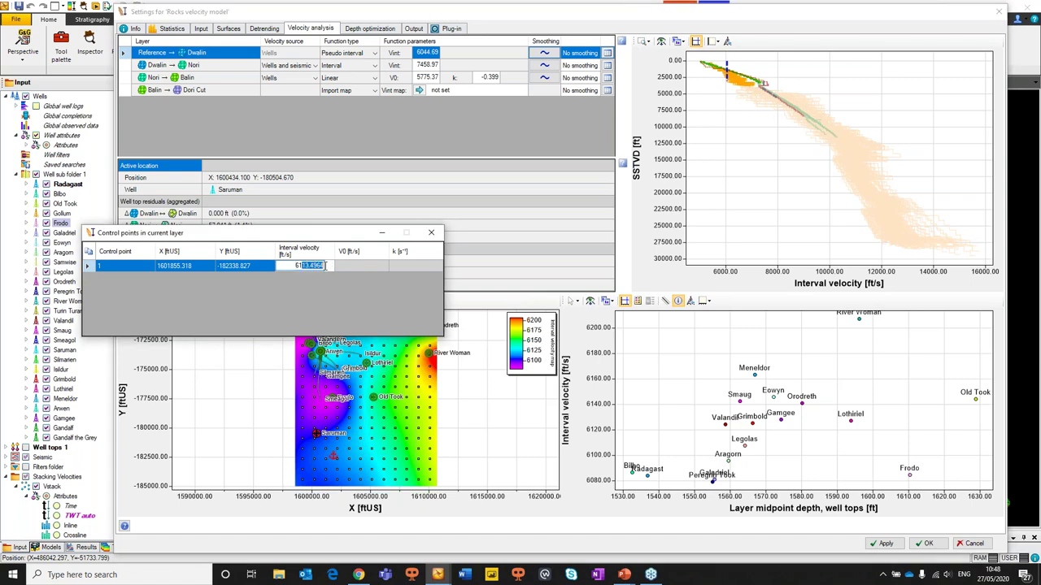
{"action": "type", "text": "50"}
{"action": "key", "text": "Return"}
{"action": "left_click_drag", "start_coordinate": [357, 236], "coordinate": [488, 181]}
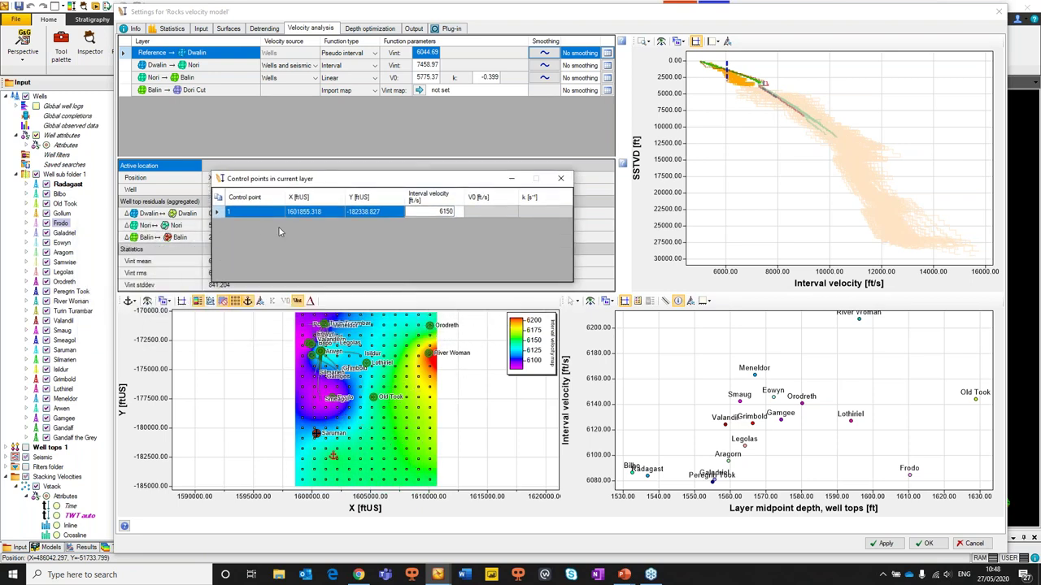
- Delete the control point southeast of Saruman and close the layer's control point table
{"action": "left_click", "coordinate": [493, 221]}
{"action": "key", "text": "Delete"}
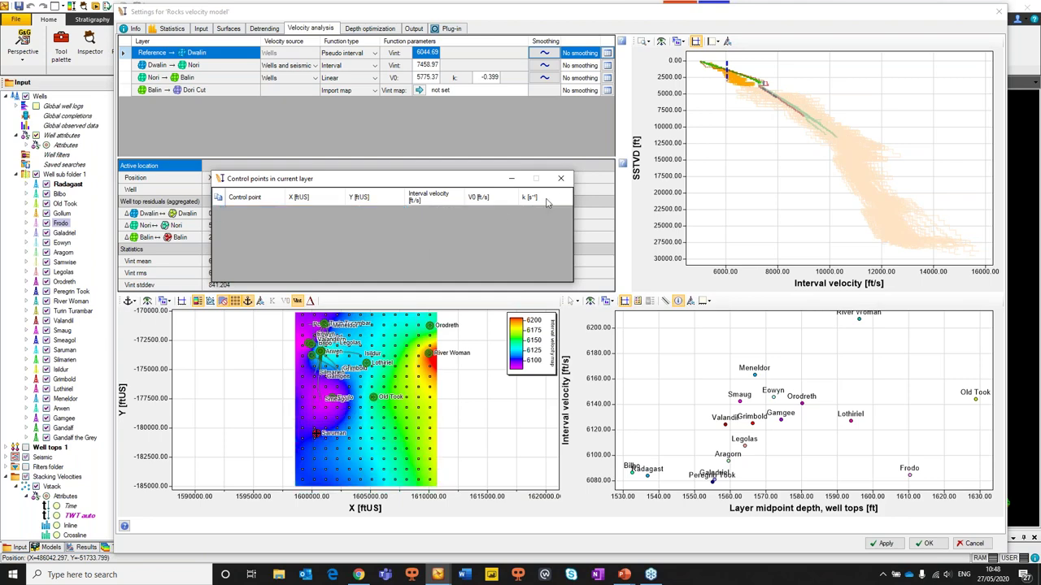
{"action": "left_click", "coordinate": [560, 178]}
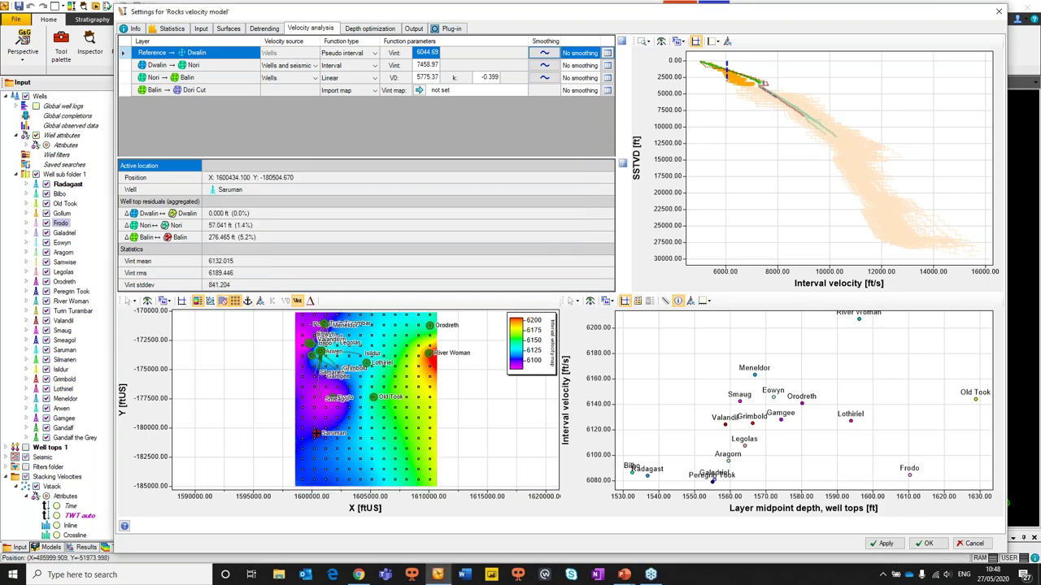
- Inspect the Reference to Dwalin depth residual map and shallow velocity curves, then return to the interval velocity map
{"action": "left_click", "coordinate": [310, 301]}
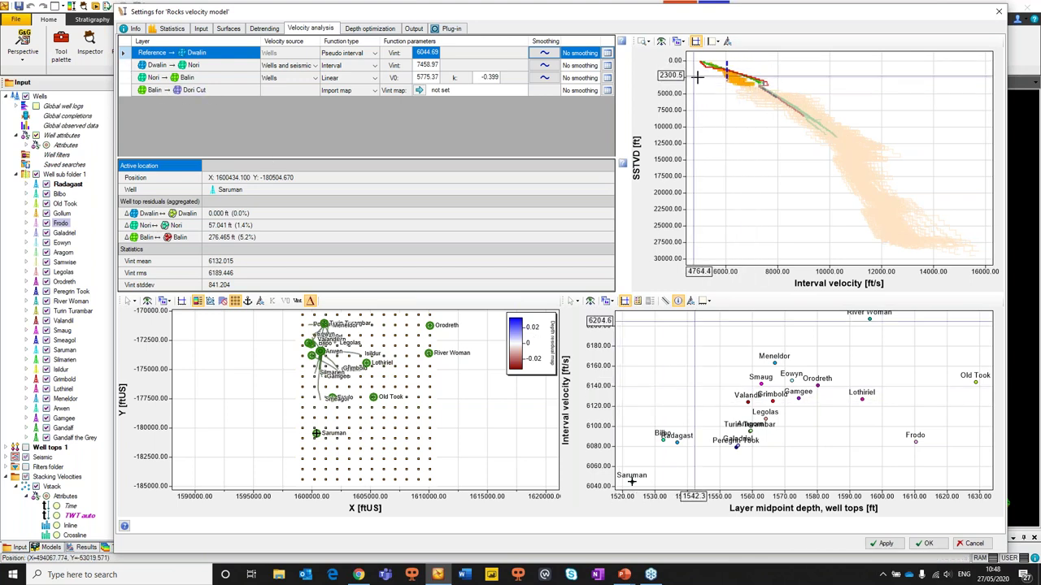
{"action": "scroll", "coordinate": [780, 151], "scroll_direction": "up", "scroll_amount": 3}
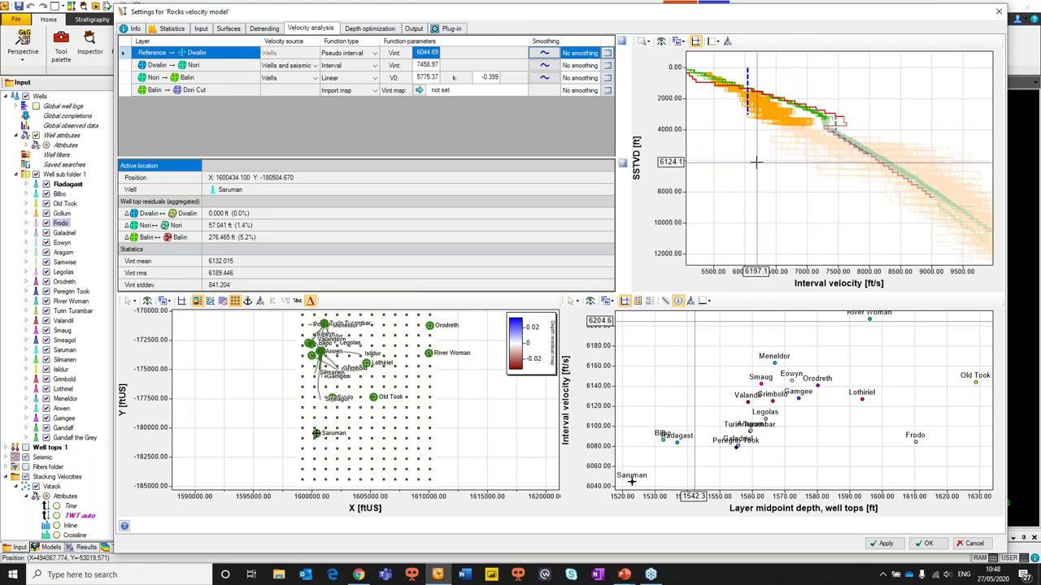
{"action": "left_click_drag", "start_coordinate": [779, 168], "coordinate": [894, 242]}
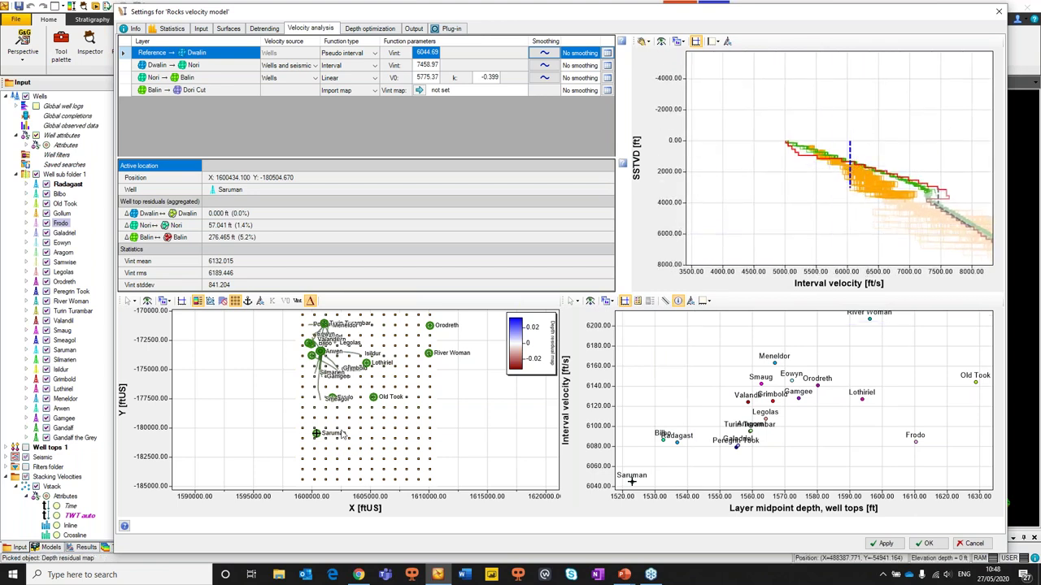
{"action": "left_click", "coordinate": [298, 301]}
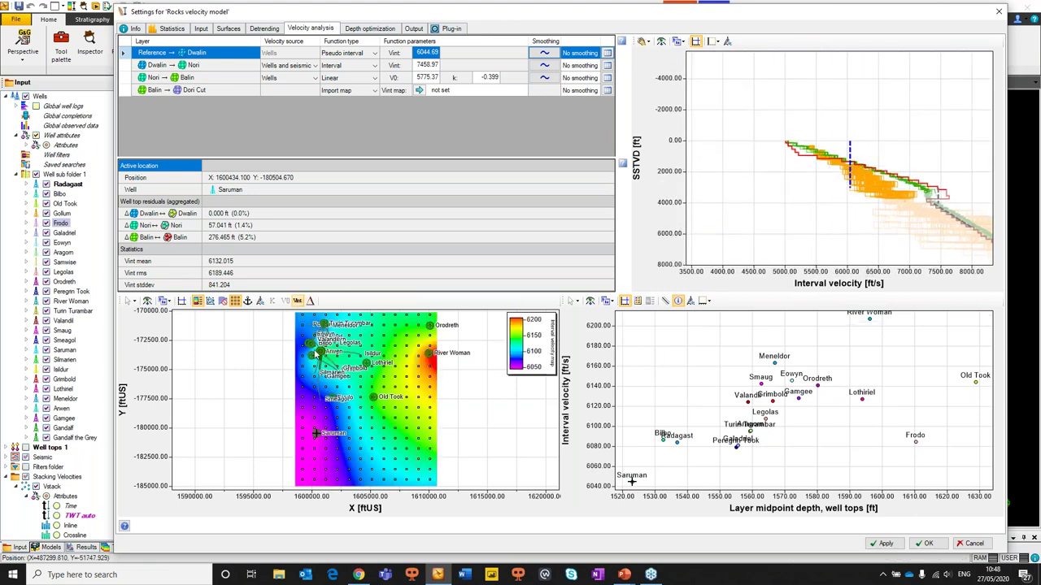
- Compare the Reference to Dwalin velocity function at a Vstack location near Old Took and at the Lothiriel well
{"action": "left_click", "coordinate": [383, 406]}
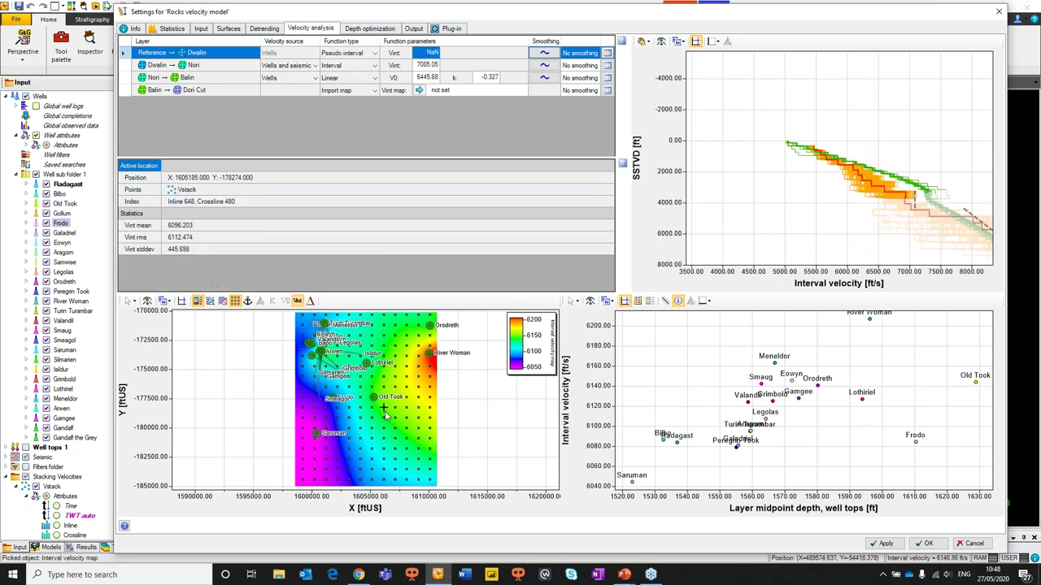
{"action": "left_click_drag", "start_coordinate": [789, 241], "coordinate": [758, 233]}
{"action": "left_click", "coordinate": [368, 364]}
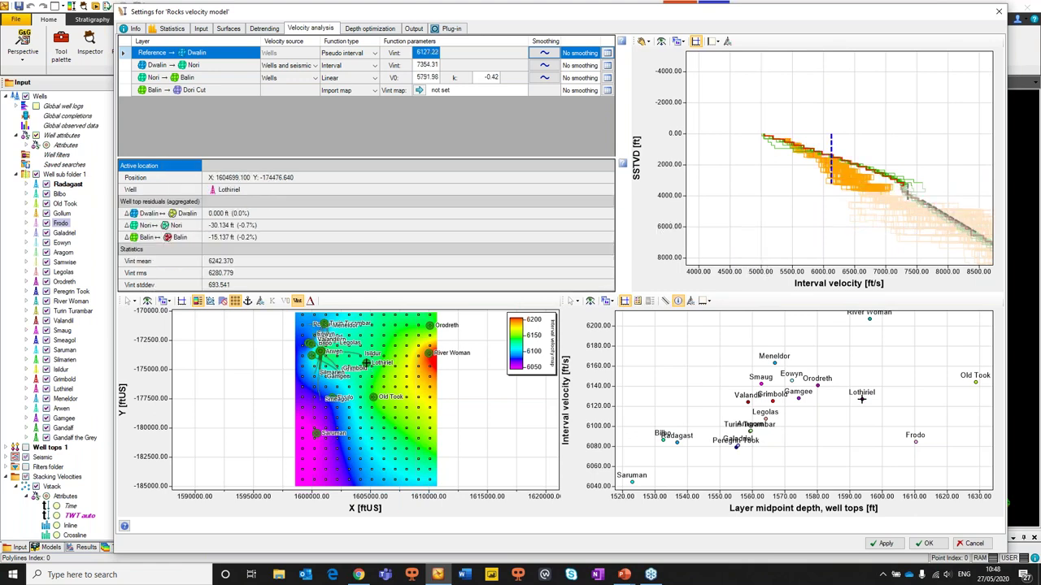
{"action": "scroll", "coordinate": [831, 166], "scroll_direction": "up", "scroll_amount": 2}
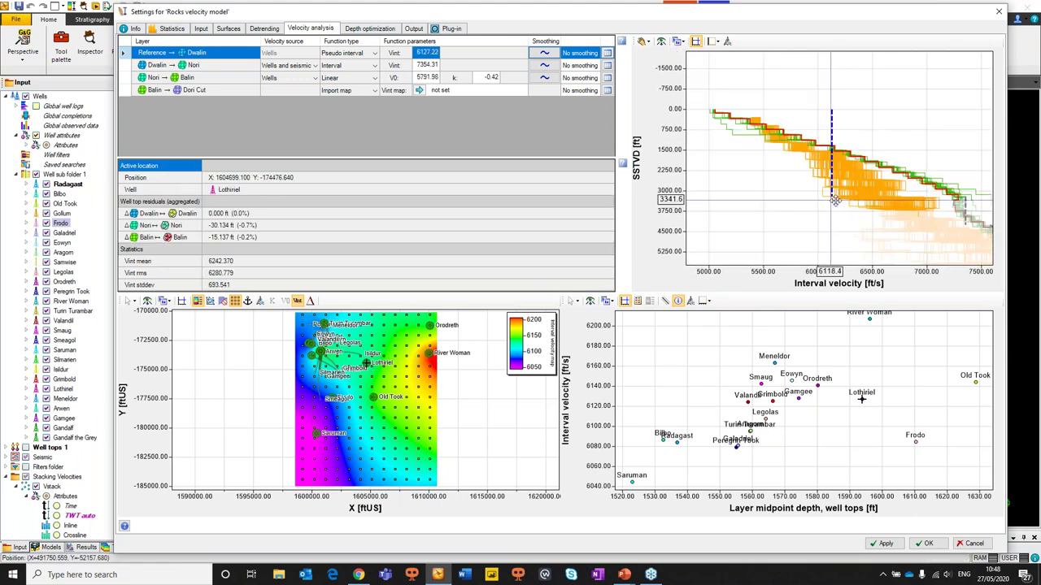
{"action": "scroll", "coordinate": [898, 217], "scroll_direction": "up", "scroll_amount": 2}
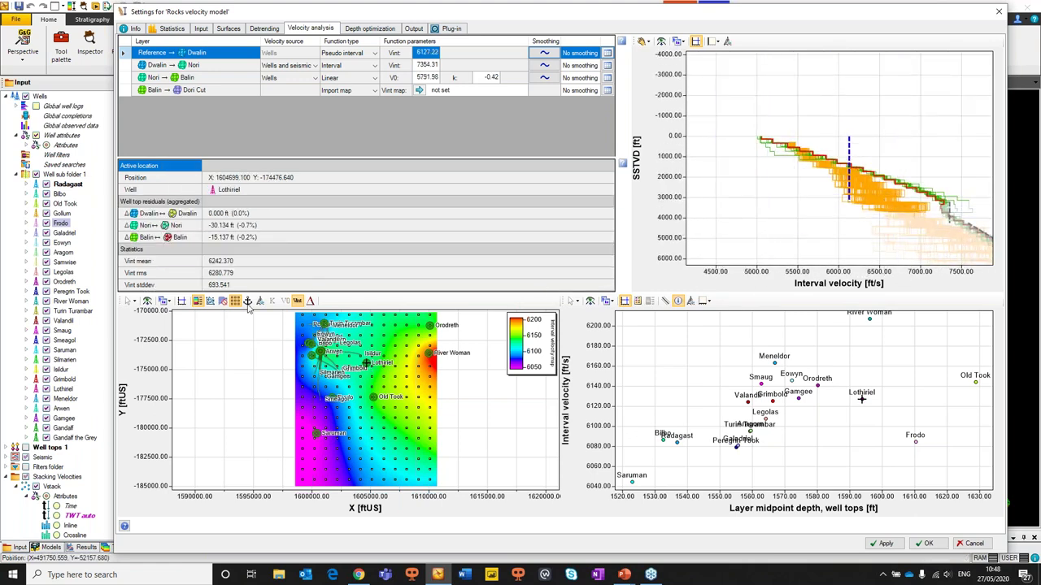
- Restrict the velocity curves with a freehand polygon around the Saruman well, and remove the polygon after viewing them
{"action": "left_click", "coordinate": [362, 397]}
{"action": "left_click", "coordinate": [366, 426]}
{"action": "left_click", "coordinate": [400, 438]}
{"action": "left_click", "coordinate": [432, 423]}
{"action": "double_click", "coordinate": [420, 393]}
{"action": "mouse_move", "coordinate": [402, 406]}
{"action": "left_mouse_down"}
{"action": "mouse_move", "coordinate": [379, 375]}
{"action": "mouse_move", "coordinate": [331, 432]}
{"action": "left_mouse_up"}
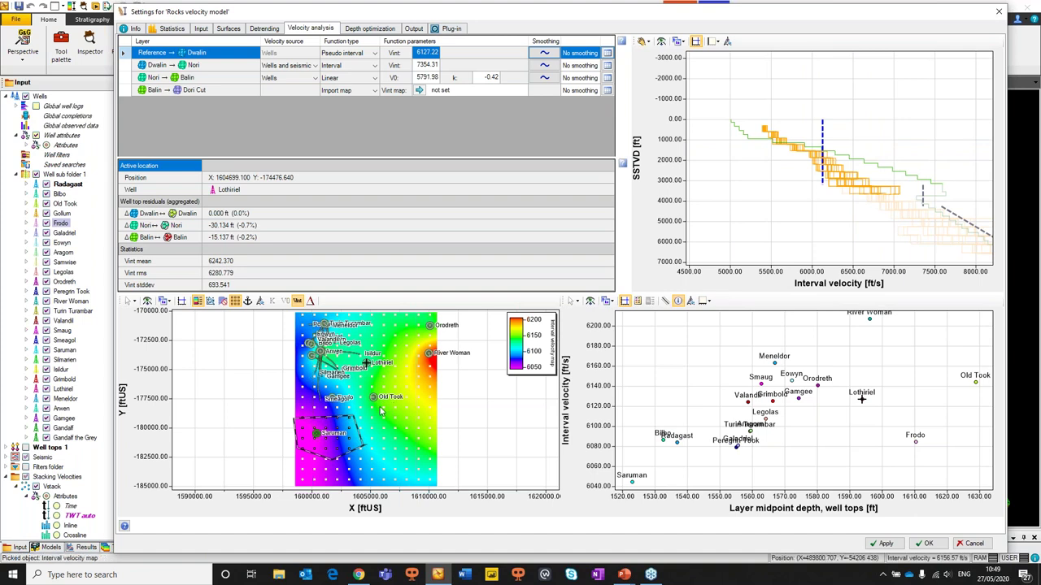
{"action": "right_click", "coordinate": [364, 435]}
{"action": "left_click", "coordinate": [374, 444]}
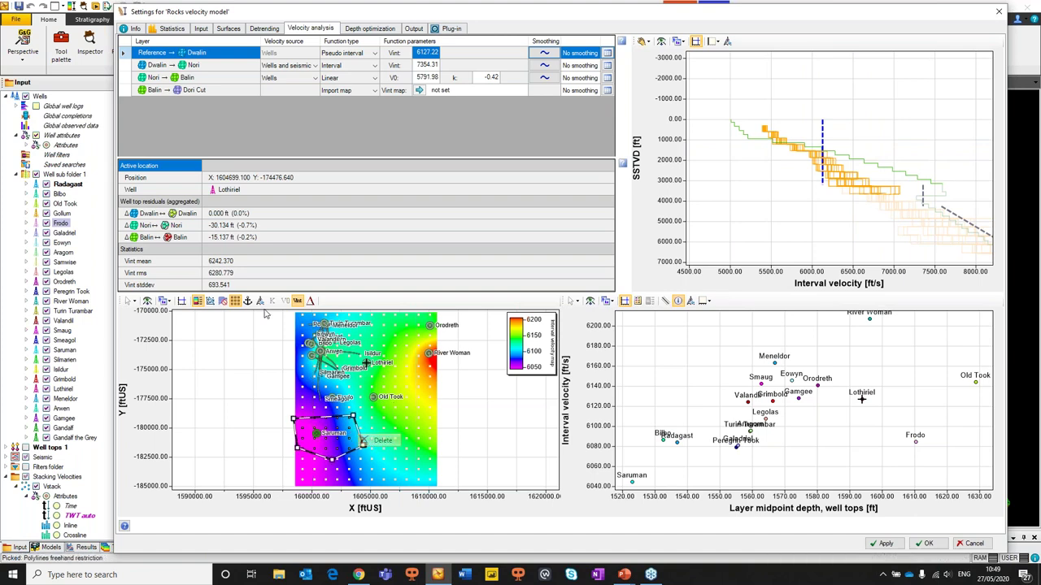
- Examine the Dwalin to Nori layer's velocity curves and interval velocity map, keeping Wells and seismic as the velocity source
{"action": "left_click", "coordinate": [128, 65]}
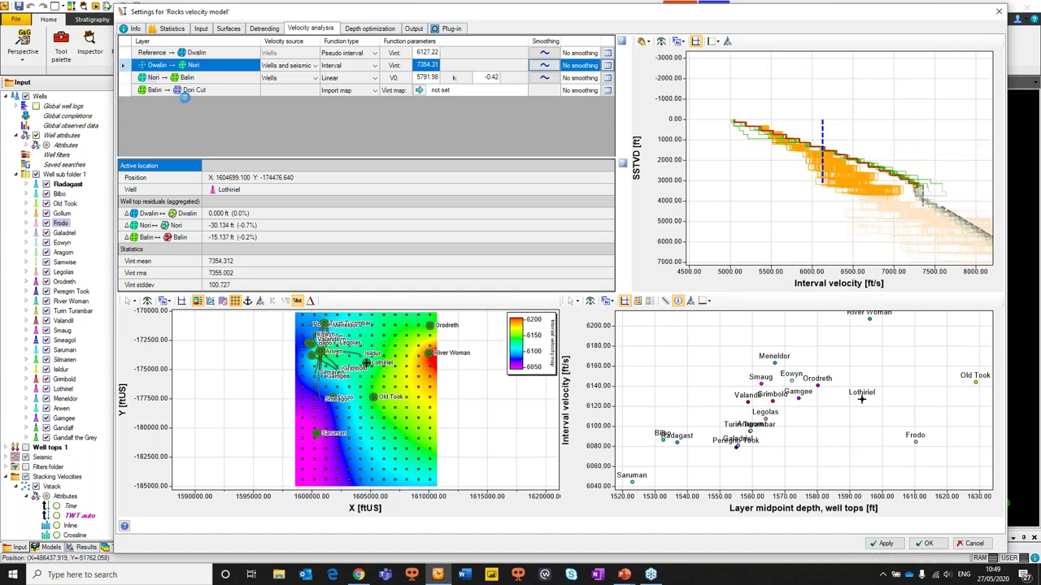
{"action": "left_click", "coordinate": [315, 65]}
{"action": "left_click", "coordinate": [315, 65]}
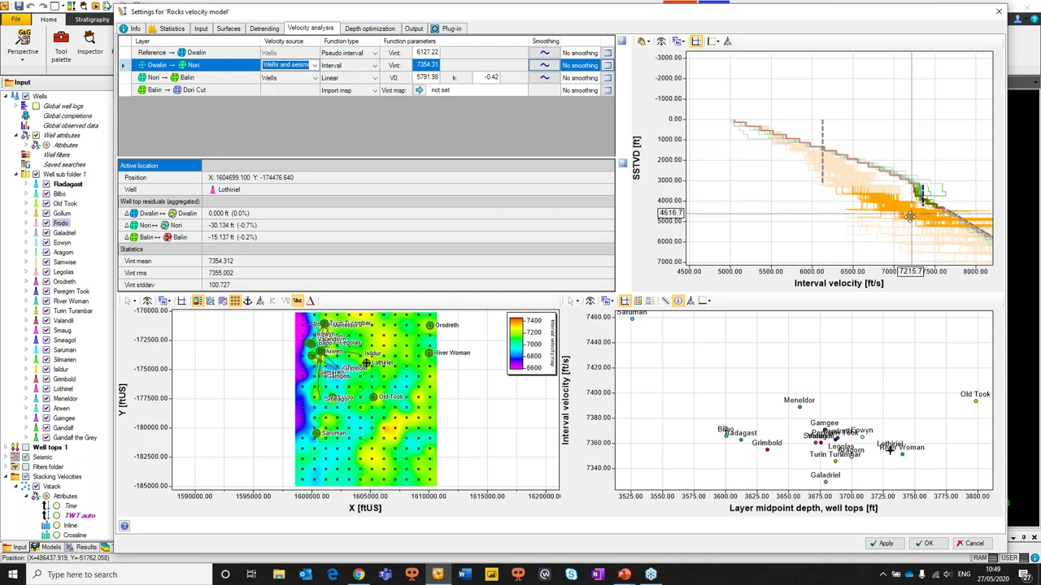
{"action": "scroll", "coordinate": [846, 154], "scroll_direction": "up", "scroll_amount": 3}
{"action": "scroll", "coordinate": [807, 164], "scroll_direction": "up", "scroll_amount": 3}
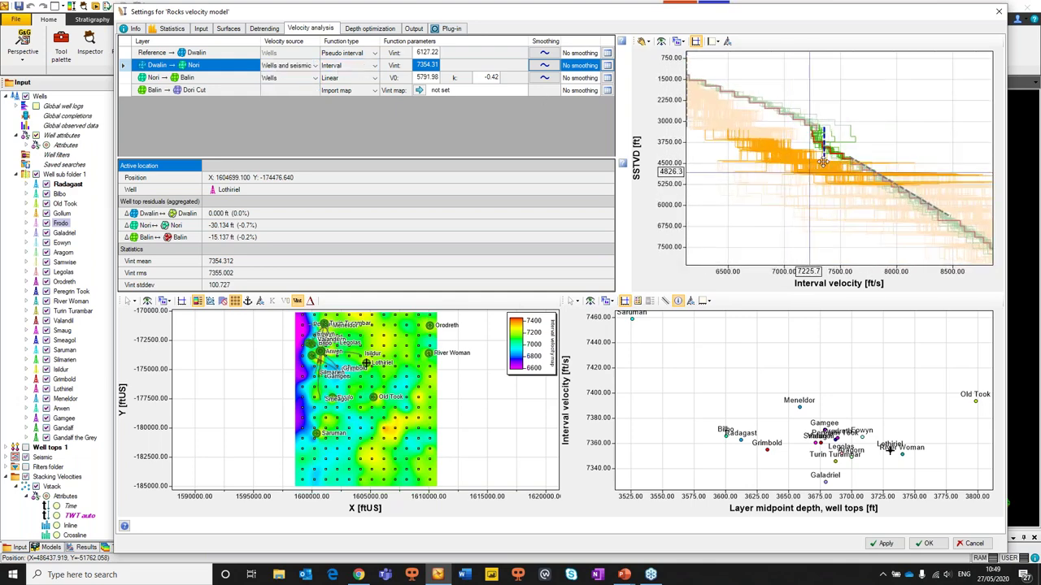
{"action": "scroll", "coordinate": [823, 169], "scroll_direction": "down", "scroll_amount": 2}
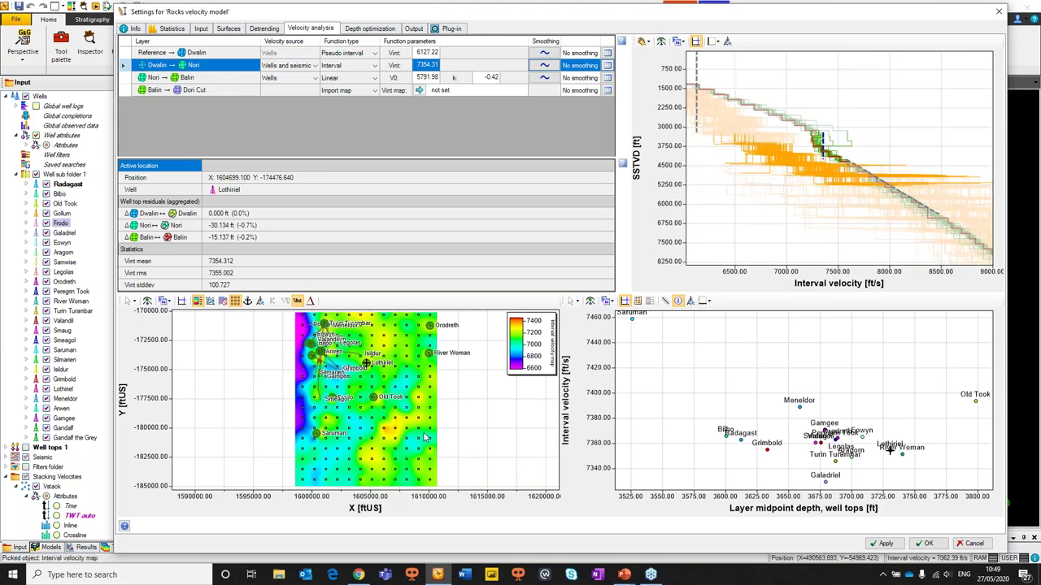
{"action": "scroll", "coordinate": [423, 435], "scroll_direction": "up", "scroll_amount": 1}
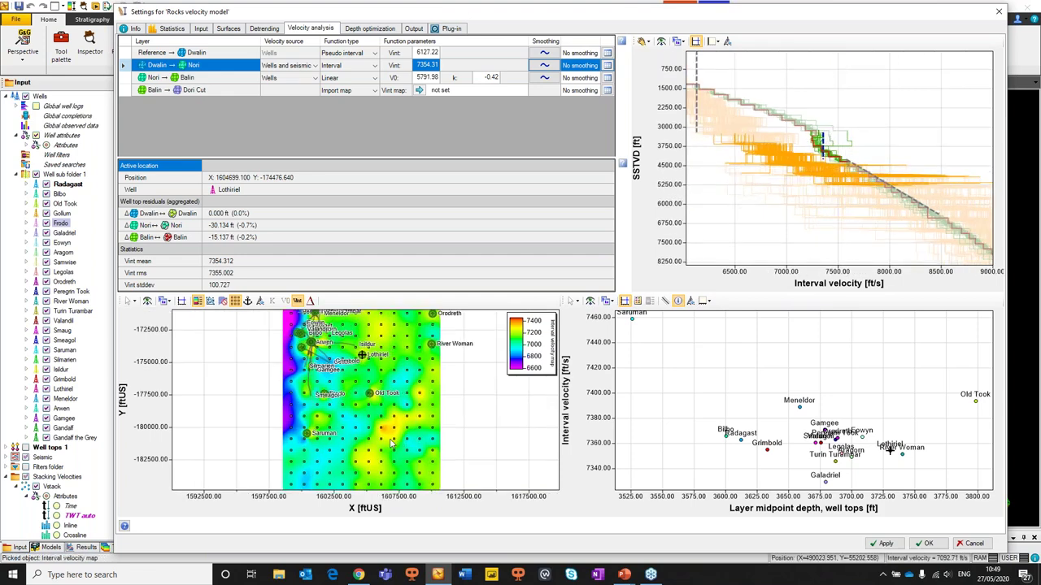
{"action": "scroll", "coordinate": [391, 443], "scroll_direction": "up", "scroll_amount": 1}
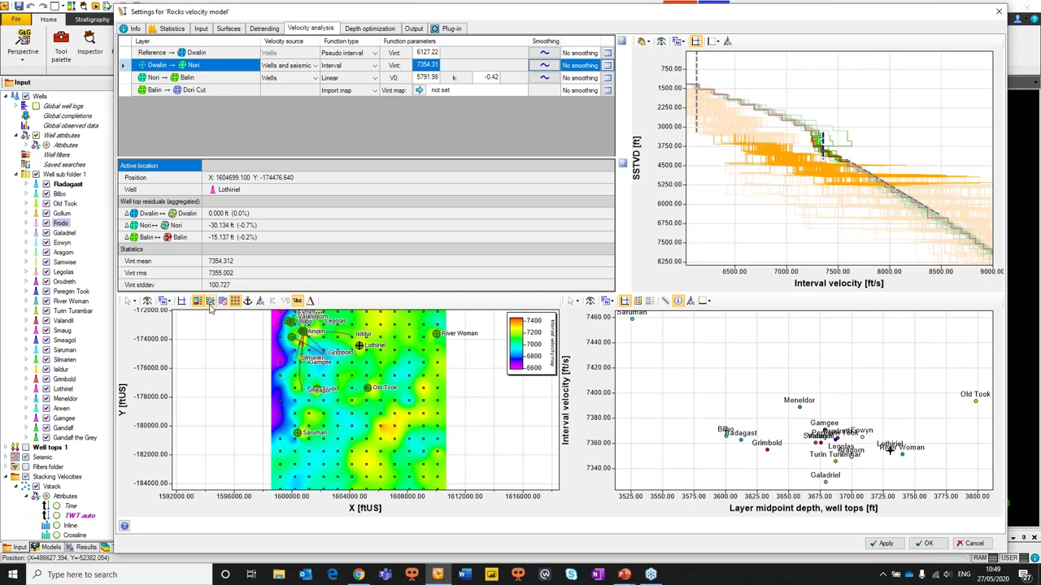
- Using a temporary polygon around the high-velocity patch southeast of Old Took, exclude the inline 680 Vstack points at crosslines 498 and 516
{"action": "mouse_move", "coordinate": [398, 406]}
{"action": "left_mouse_down"}
{"action": "mouse_move", "coordinate": [363, 445]}
{"action": "mouse_move", "coordinate": [387, 455]}
{"action": "mouse_move", "coordinate": [409, 443]}
{"action": "mouse_move", "coordinate": [409, 415]}
{"action": "left_mouse_up"}
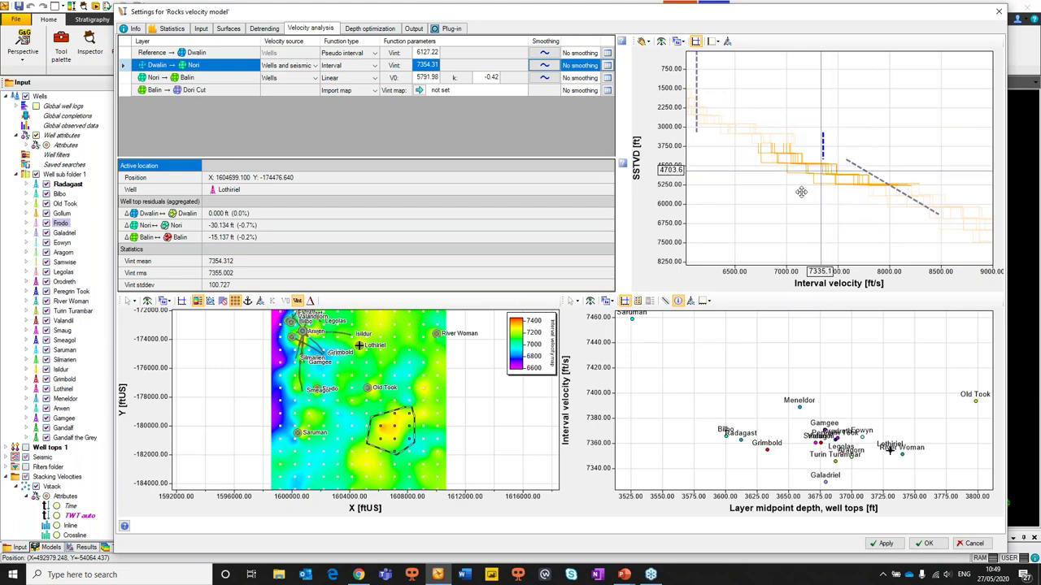
{"action": "left_click", "coordinate": [380, 427]}
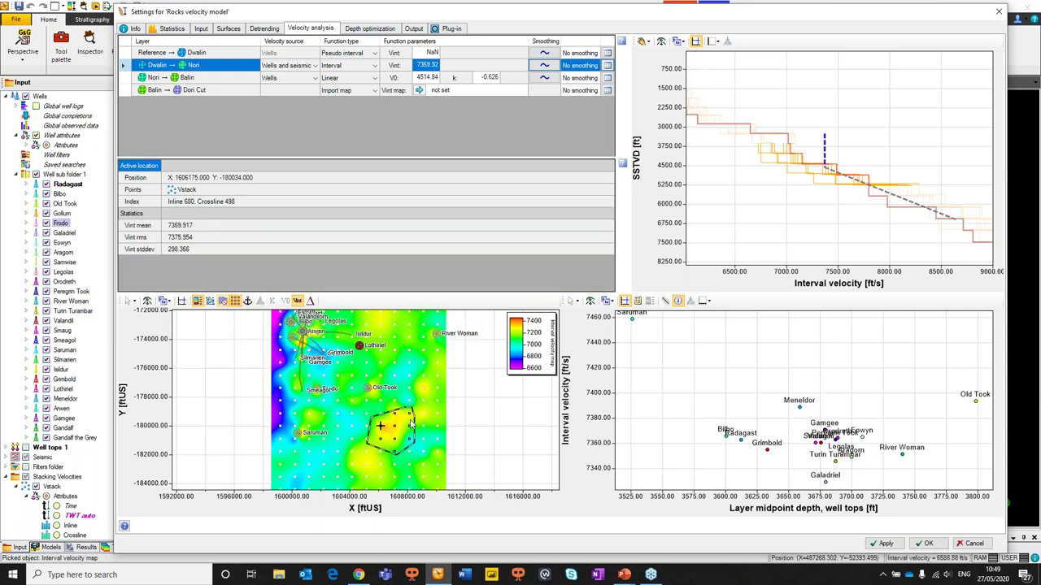
{"action": "left_click", "coordinate": [395, 425]}
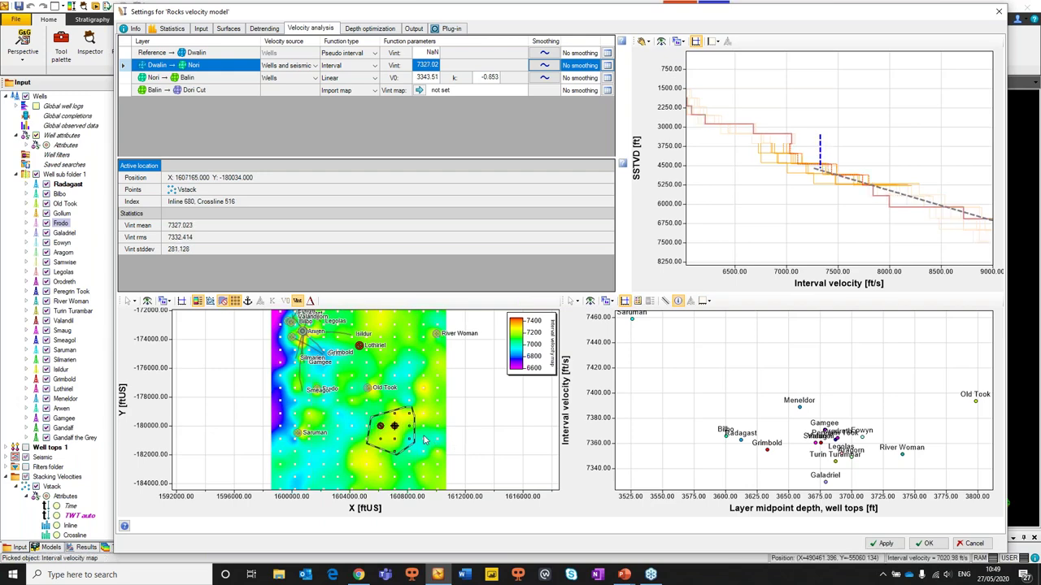
{"action": "key", "text": "Delete"}
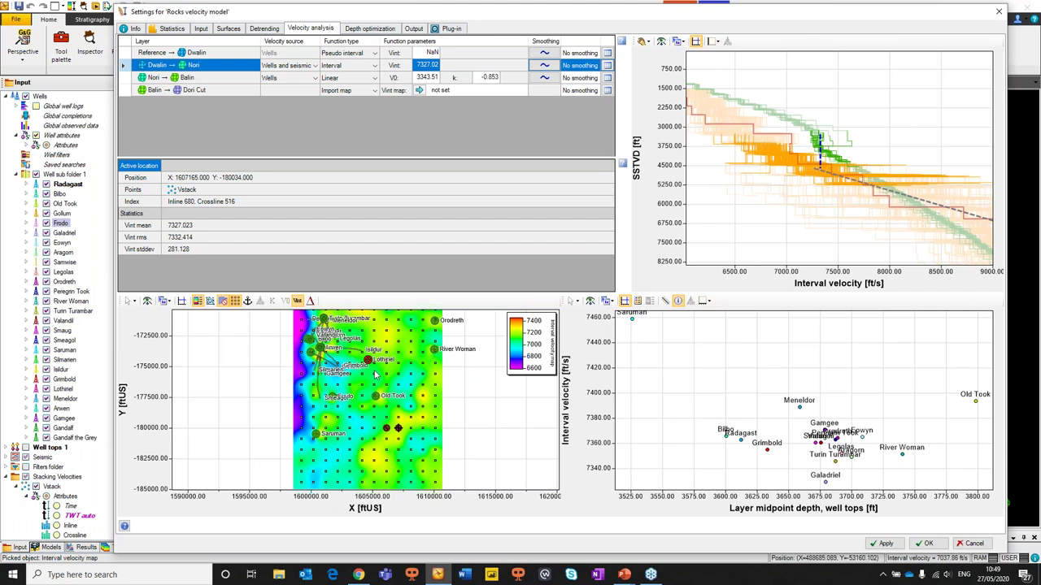
- Restore the muted Lothiriel well and the inline 680 Vstack points at crosslines 516 and 498 in the Dwalin to Nori layer
{"action": "left_click", "coordinate": [370, 363]}
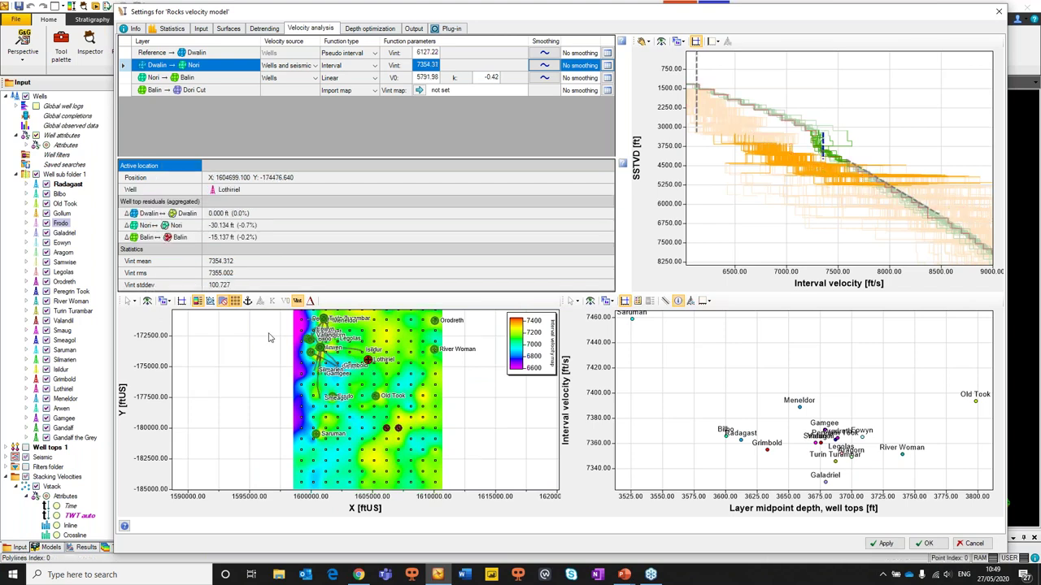
{"action": "left_click", "coordinate": [226, 302]}
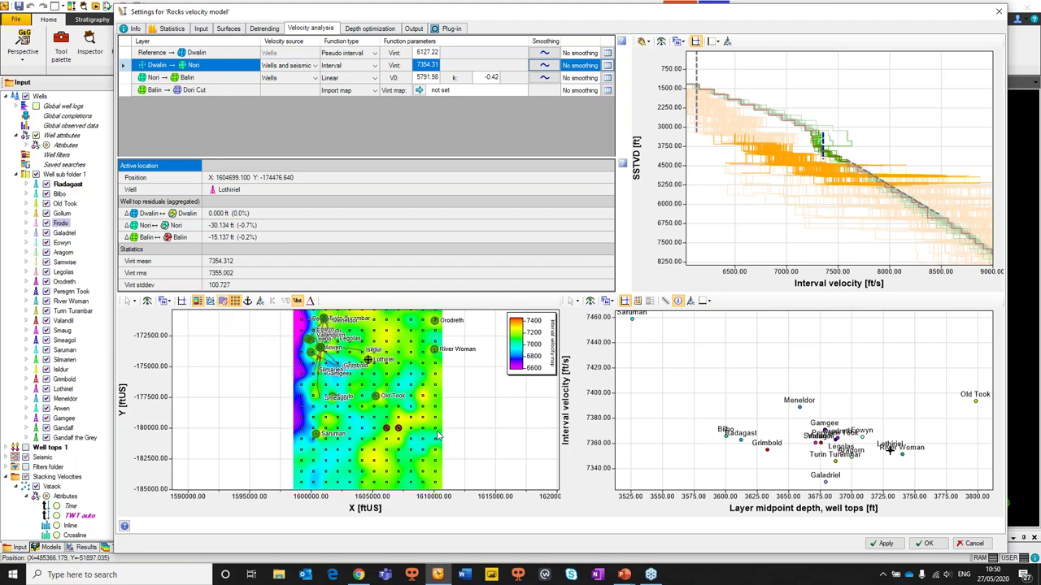
{"action": "left_click", "coordinate": [398, 428]}
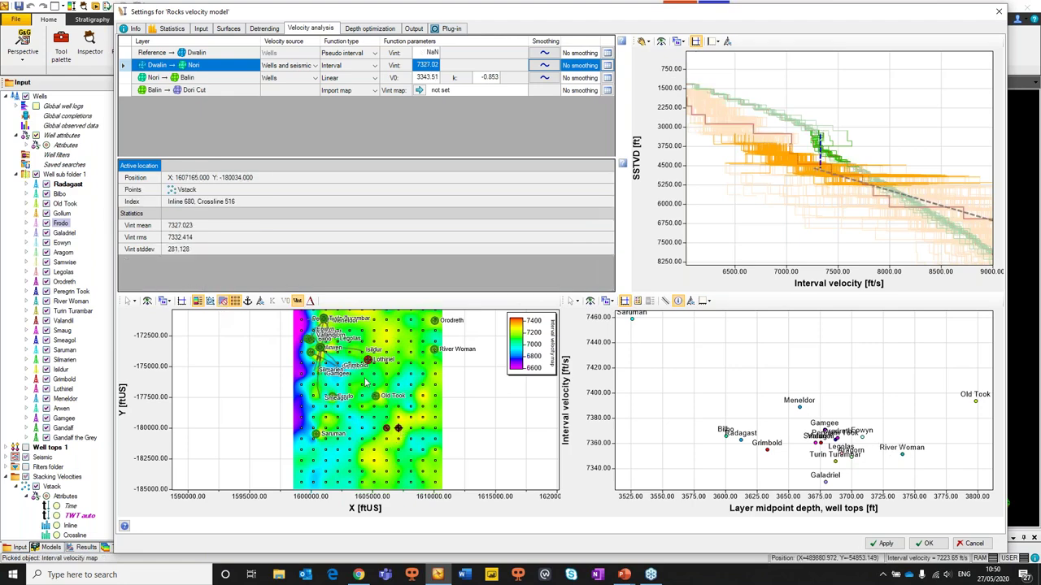
{"action": "left_click", "coordinate": [242, 301]}
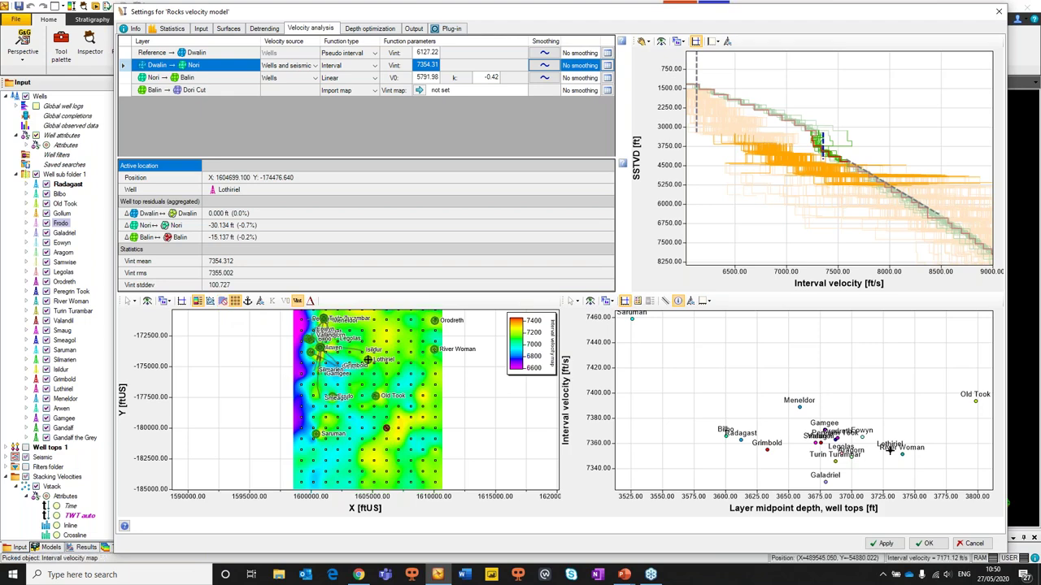
{"action": "left_click", "coordinate": [222, 301]}
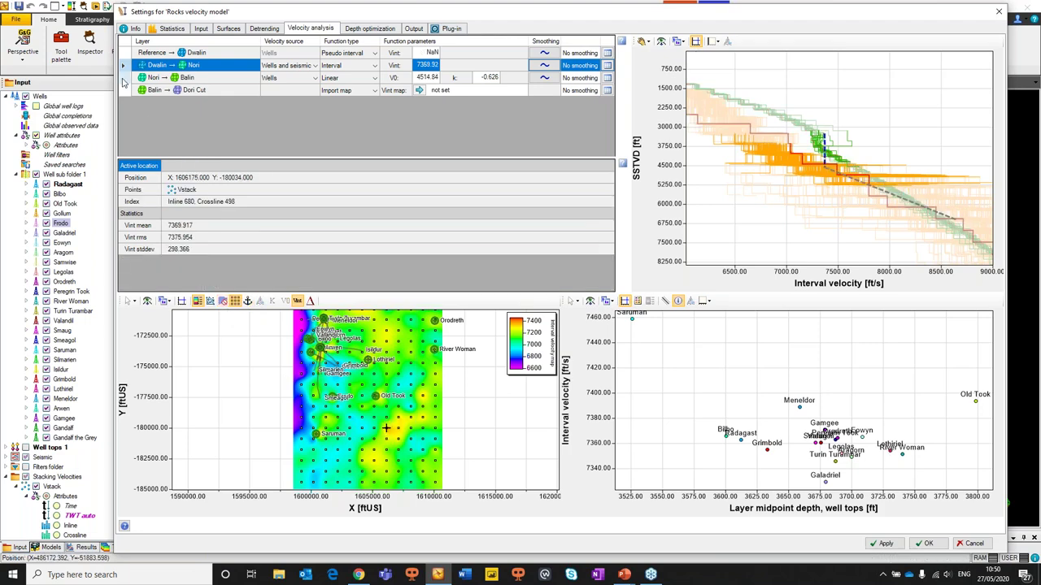
- Examine the Nori to Balin layer's velocity curves and interval velocity map, keeping Linear as the function type
{"action": "left_click", "coordinate": [163, 77]}
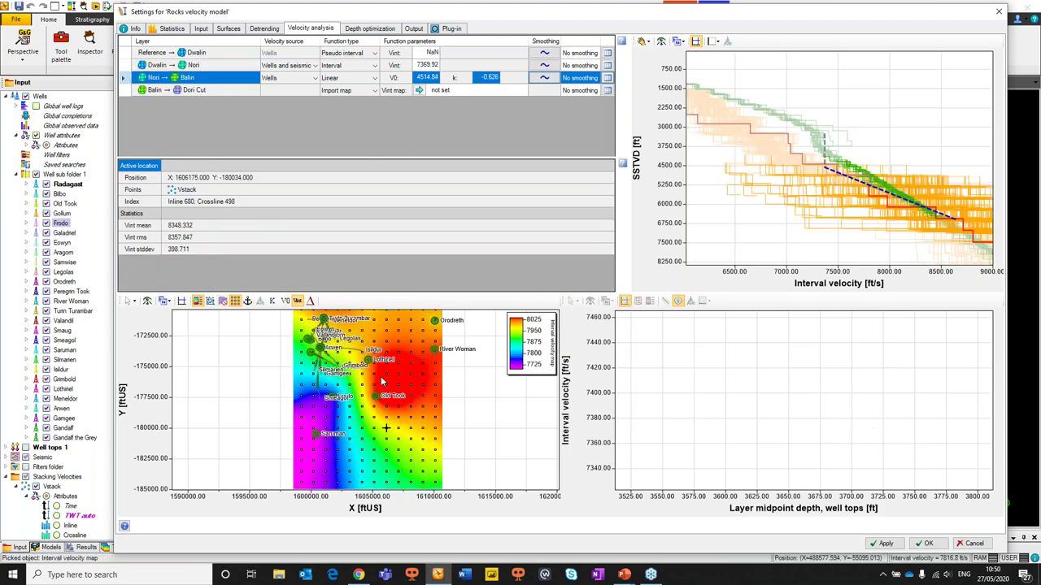
{"action": "left_click", "coordinate": [375, 77]}
{"action": "left_click", "coordinate": [377, 81]}
{"action": "scroll", "coordinate": [875, 203], "scroll_direction": "up", "scroll_amount": 2}
{"action": "scroll", "coordinate": [876, 204], "scroll_direction": "down", "scroll_amount": 4}
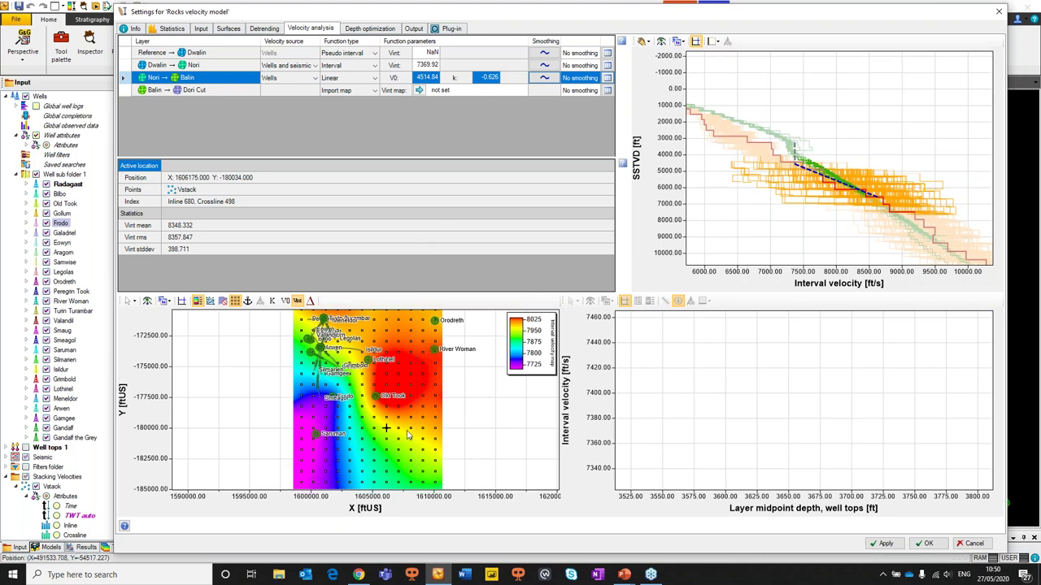
- Mute the Saruman well in the Nori to Balin layer and refresh the interval velocity map
{"action": "left_click", "coordinate": [316, 433]}
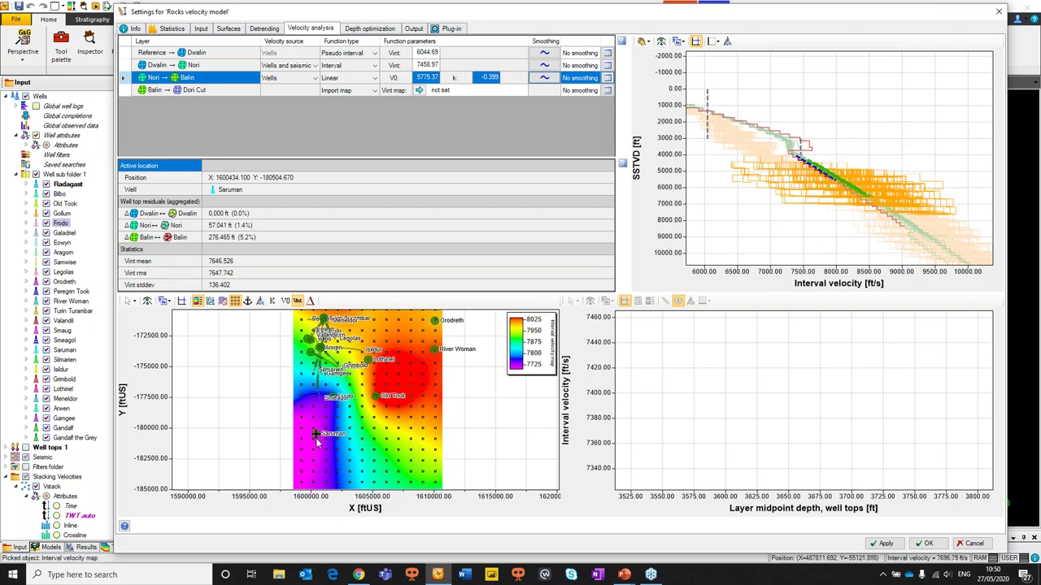
{"action": "left_click", "coordinate": [223, 303]}
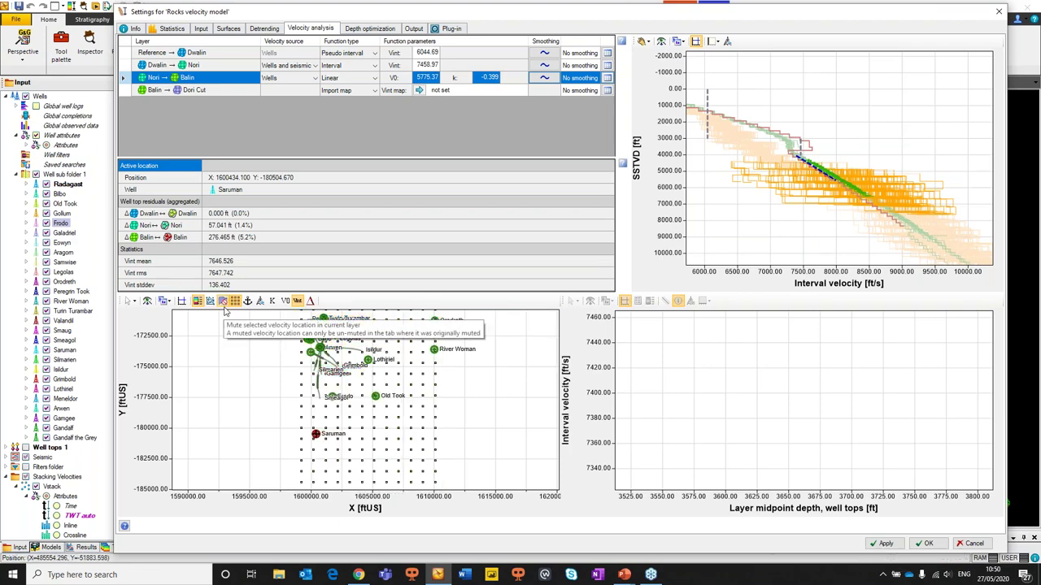
{"action": "left_click", "coordinate": [298, 302]}
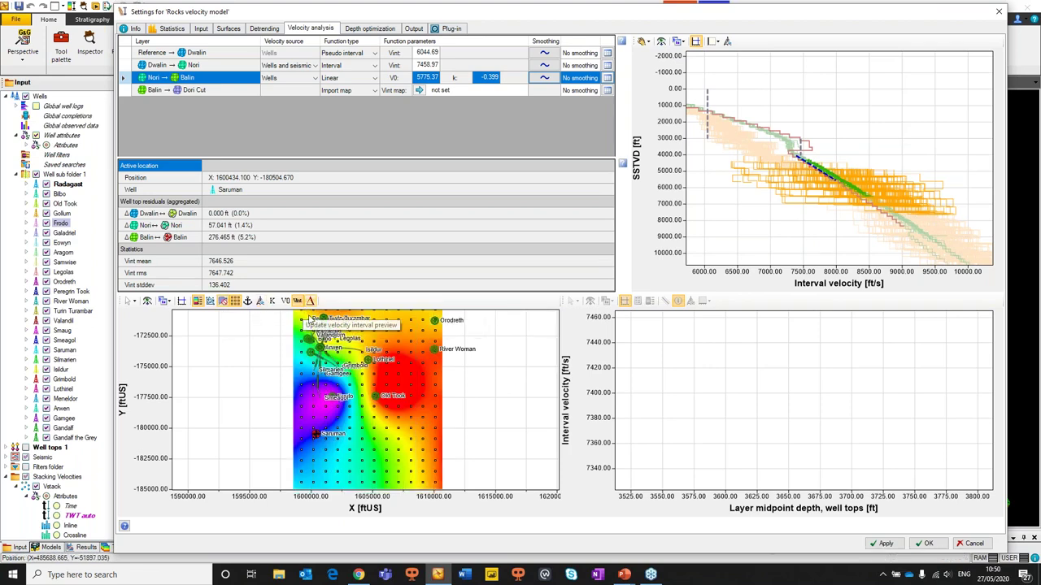
- Compare the Nori to Balin layer's K and V0 maps, and inspect the V0 anomaly beside the Smeagol well path
{"action": "left_click", "coordinate": [273, 302]}
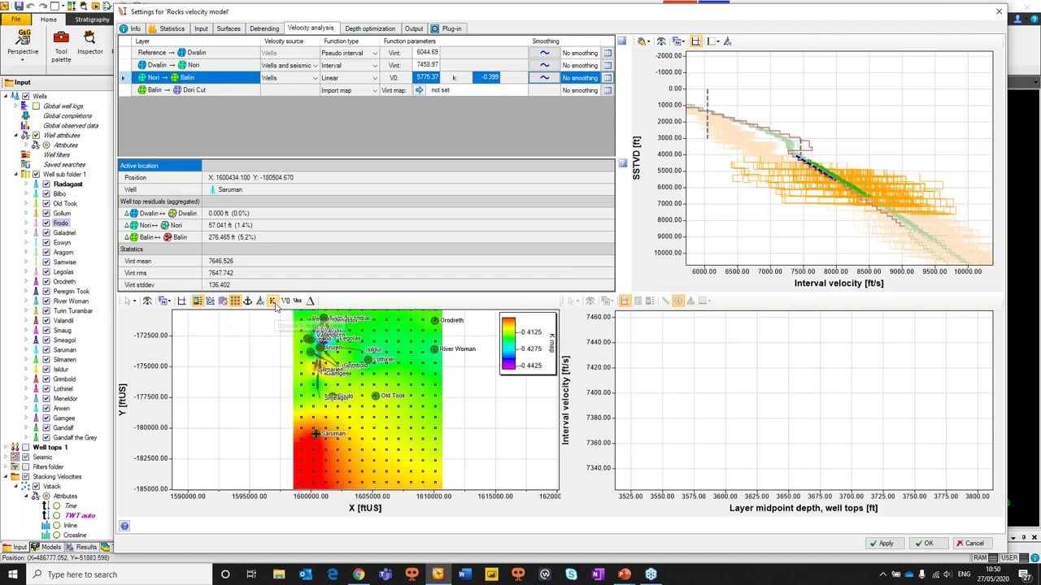
{"action": "left_click", "coordinate": [287, 302]}
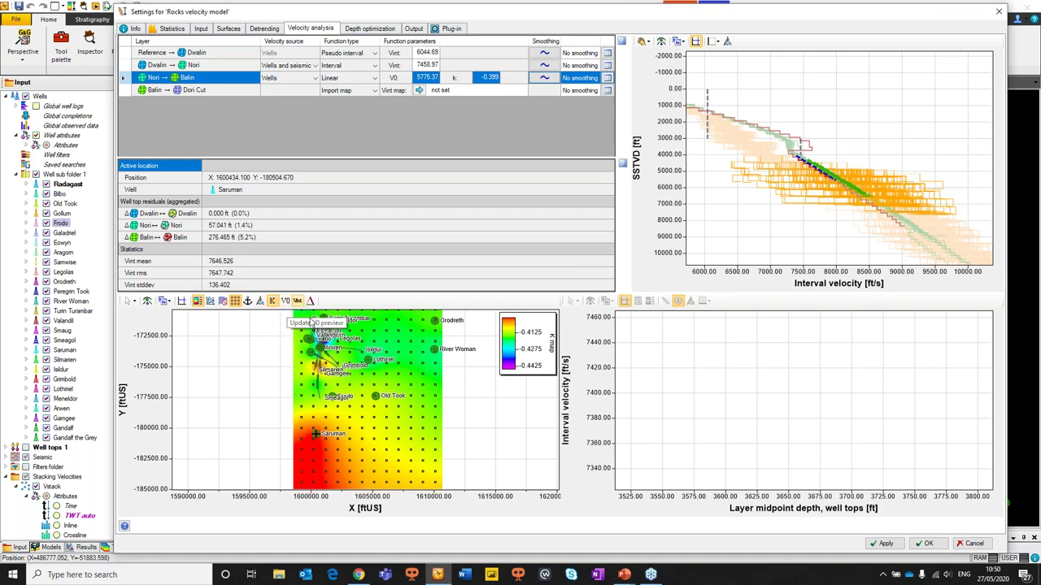
{"action": "left_click", "coordinate": [288, 302]}
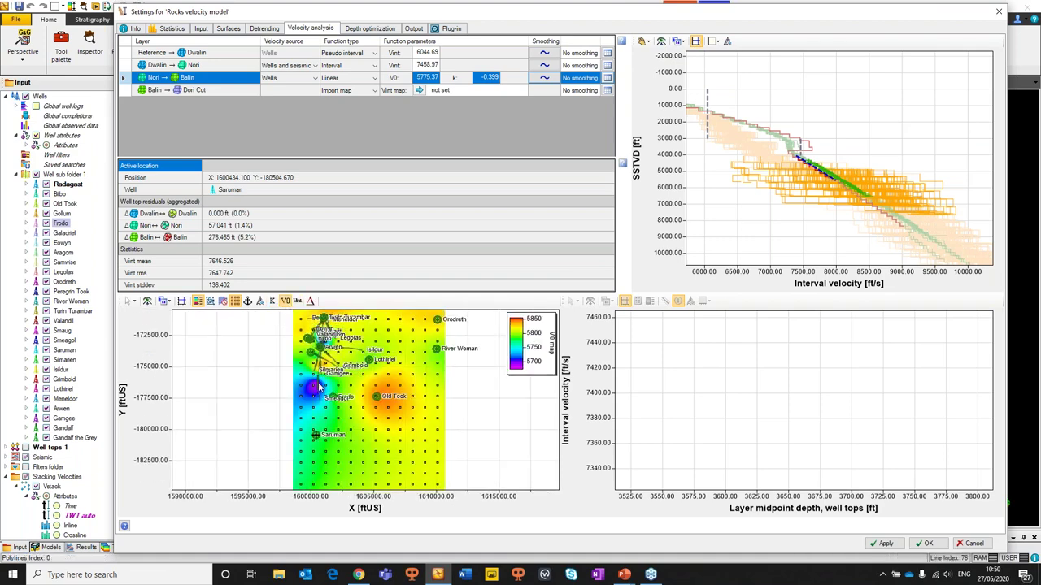
{"action": "scroll", "coordinate": [317, 396], "scroll_direction": "up", "scroll_amount": 3}
{"action": "scroll", "coordinate": [317, 396], "scroll_direction": "up", "scroll_amount": 2}
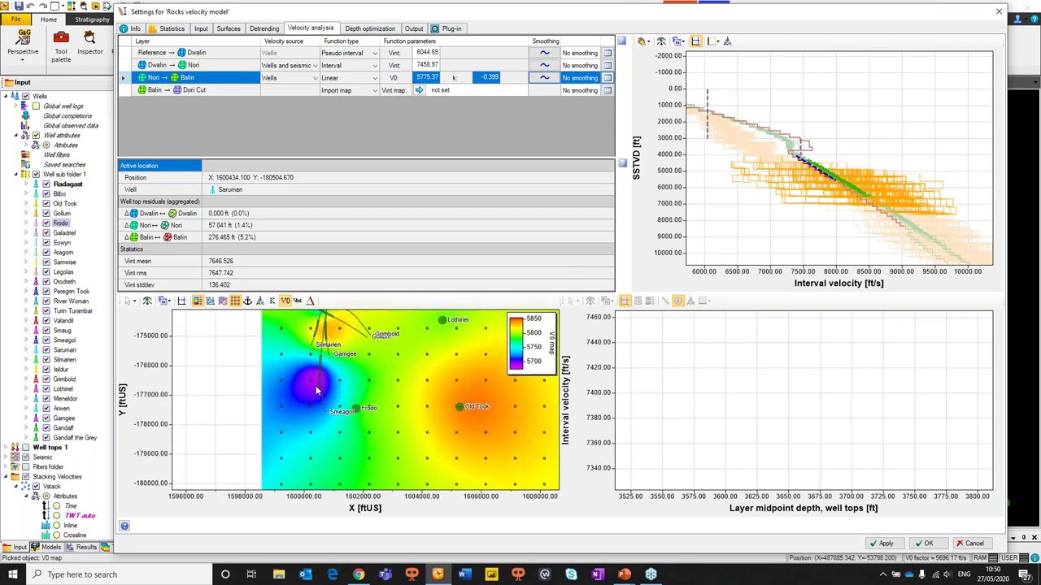
- Temporarily mute the Smeagol well to compare the Nori to Balin V0 map without it, and restore the well
{"action": "left_click", "coordinate": [320, 381]}
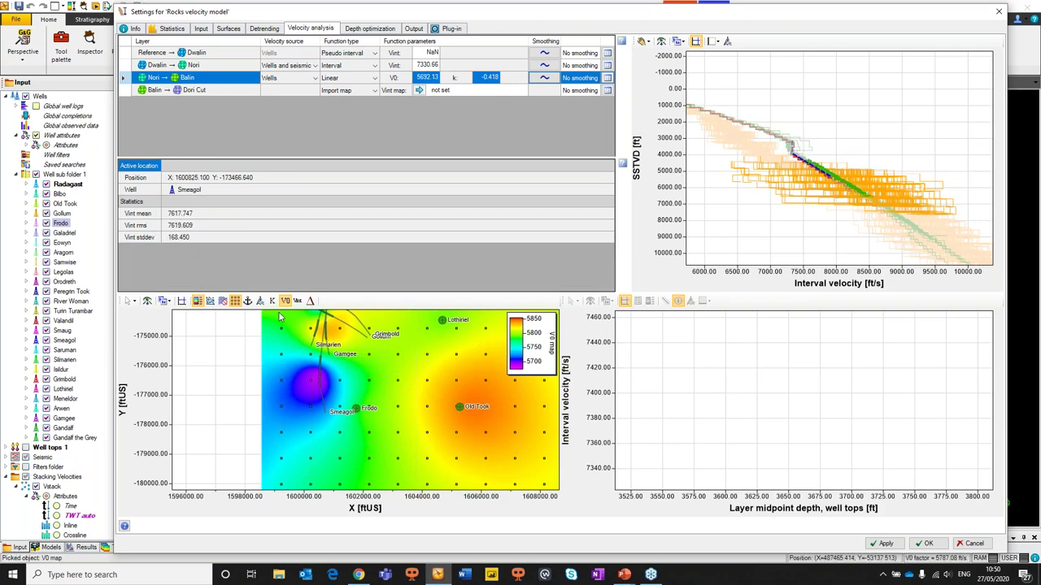
{"action": "left_click", "coordinate": [303, 412]}
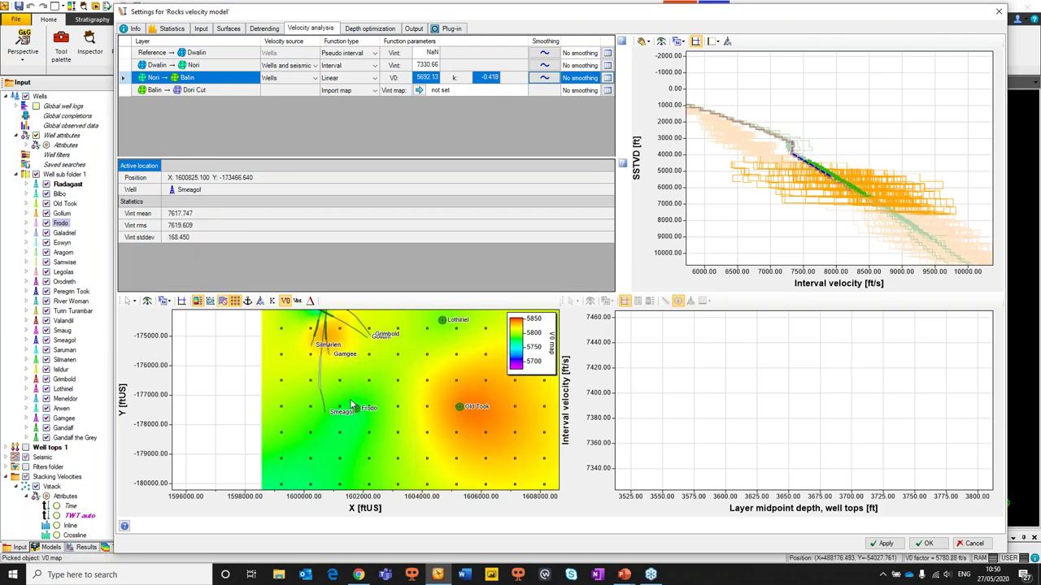
{"action": "scroll", "coordinate": [352, 404], "scroll_direction": "down", "scroll_amount": 3}
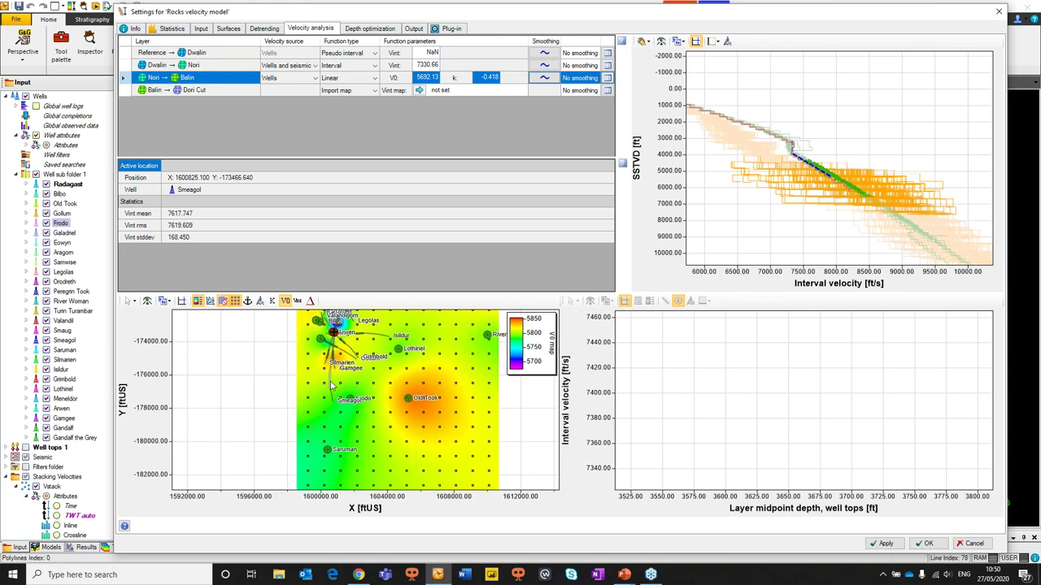
{"action": "left_click", "coordinate": [222, 302]}
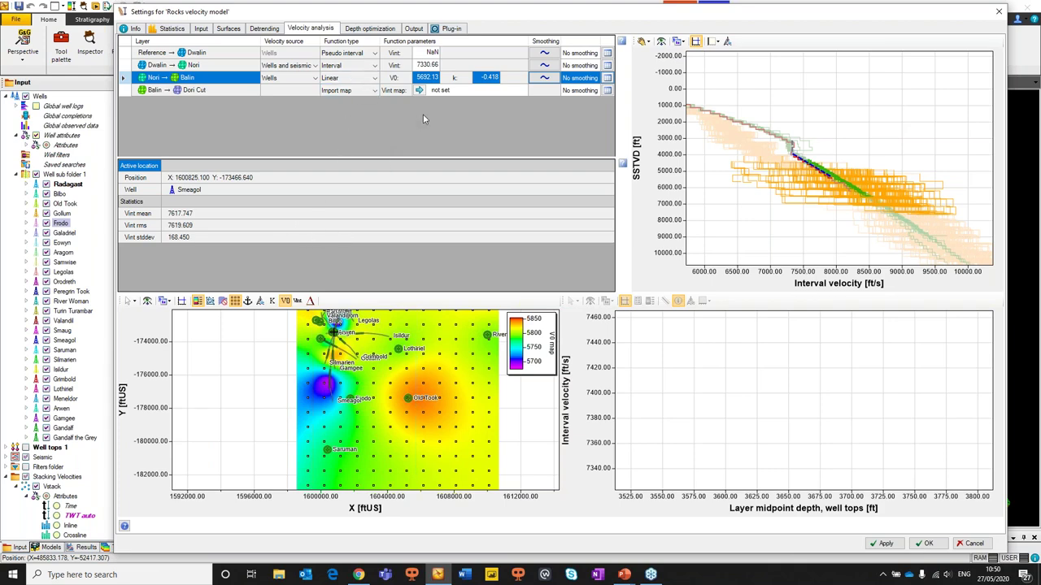
- Review the function type choices for the Balin to Dori Cut layer, keeping Import map
{"action": "left_click", "coordinate": [163, 90]}
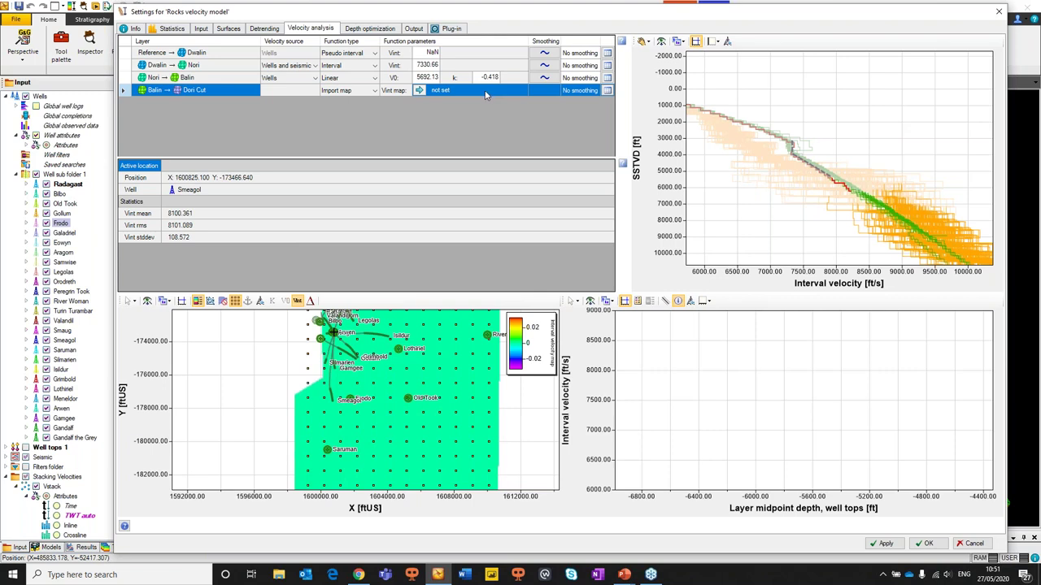
{"action": "left_click", "coordinate": [376, 91]}
{"action": "left_click", "coordinate": [376, 91]}
{"action": "left_click", "coordinate": [376, 94]}
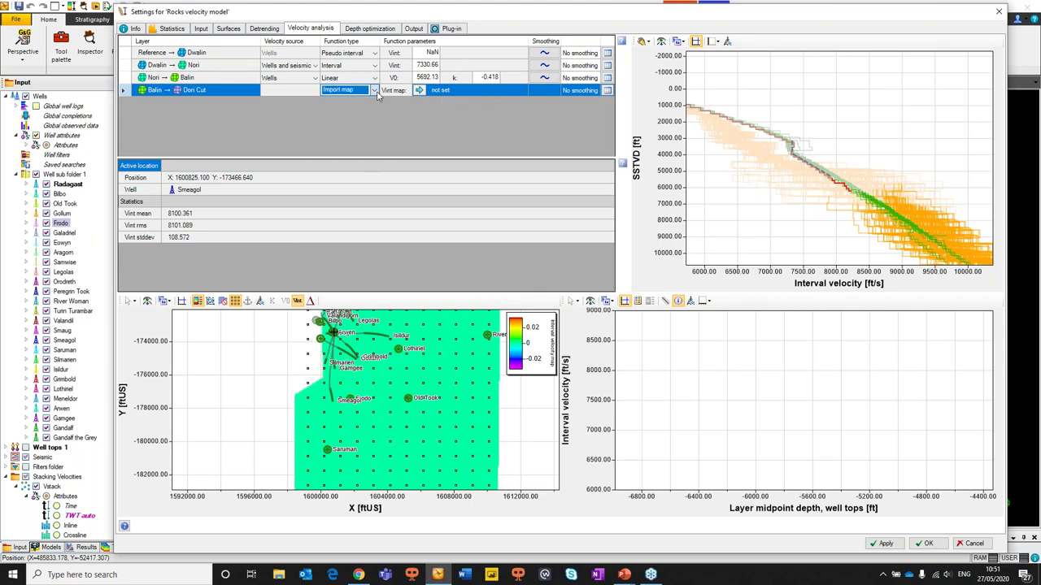
- Review the detrending plots and velocity maps of the layers from Dwalin to Nori down to Balin to Dori Cut
{"action": "left_click", "coordinate": [264, 28]}
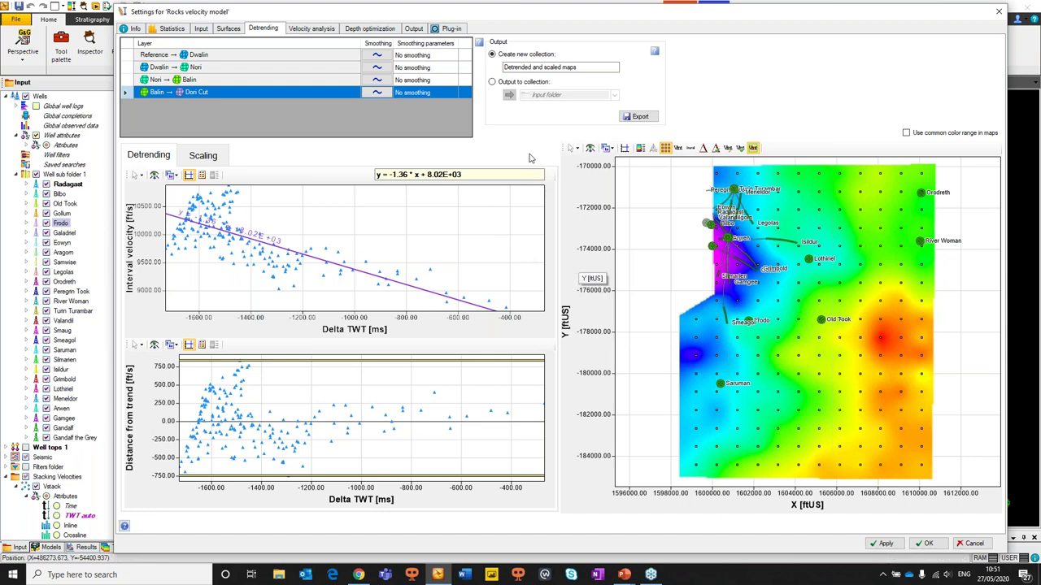
{"action": "left_click", "coordinate": [281, 57]}
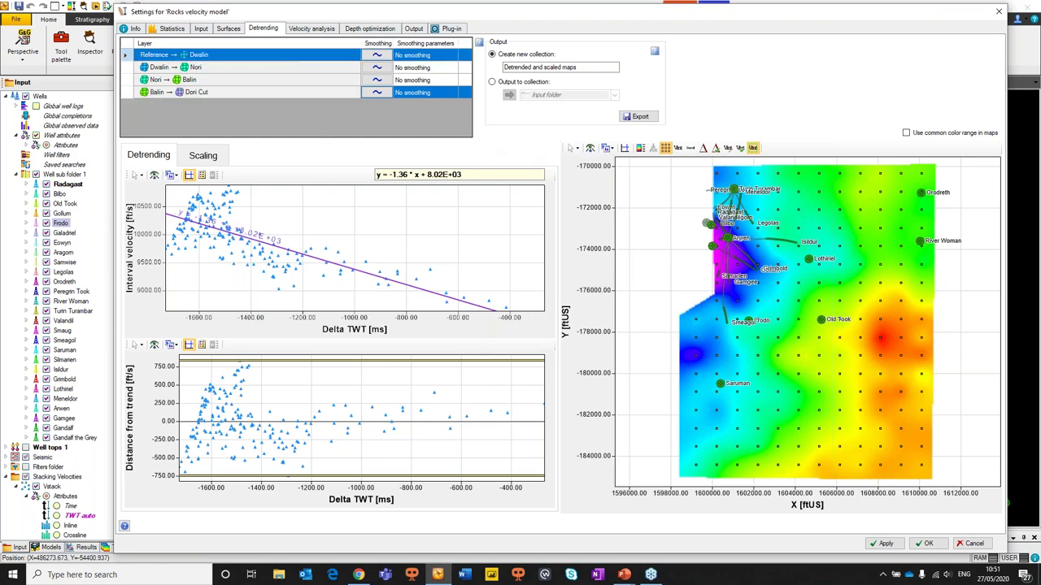
{"action": "key", "text": "Down"}
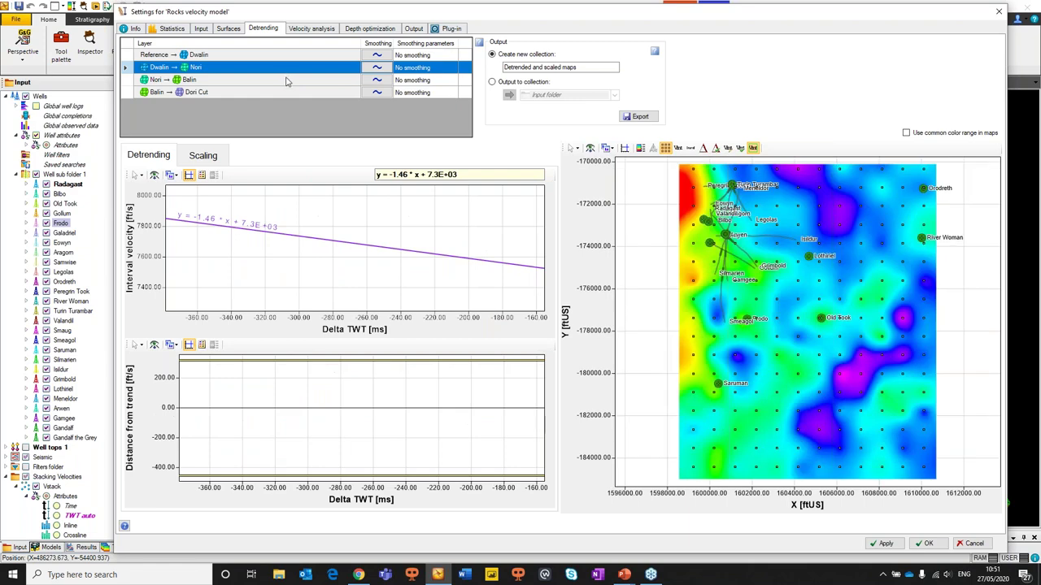
{"action": "key", "text": "Down"}
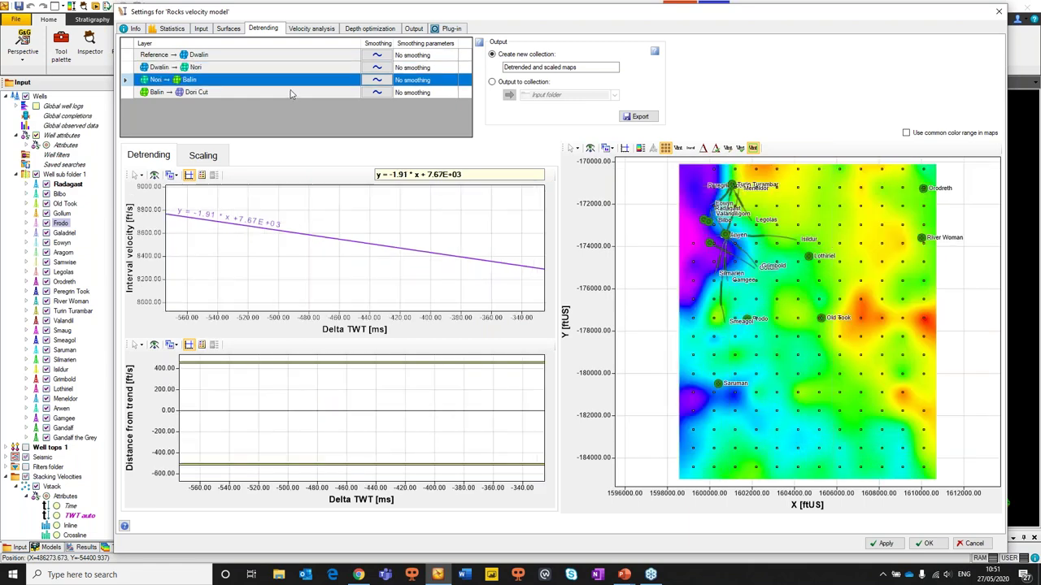
{"action": "left_click", "coordinate": [292, 93]}
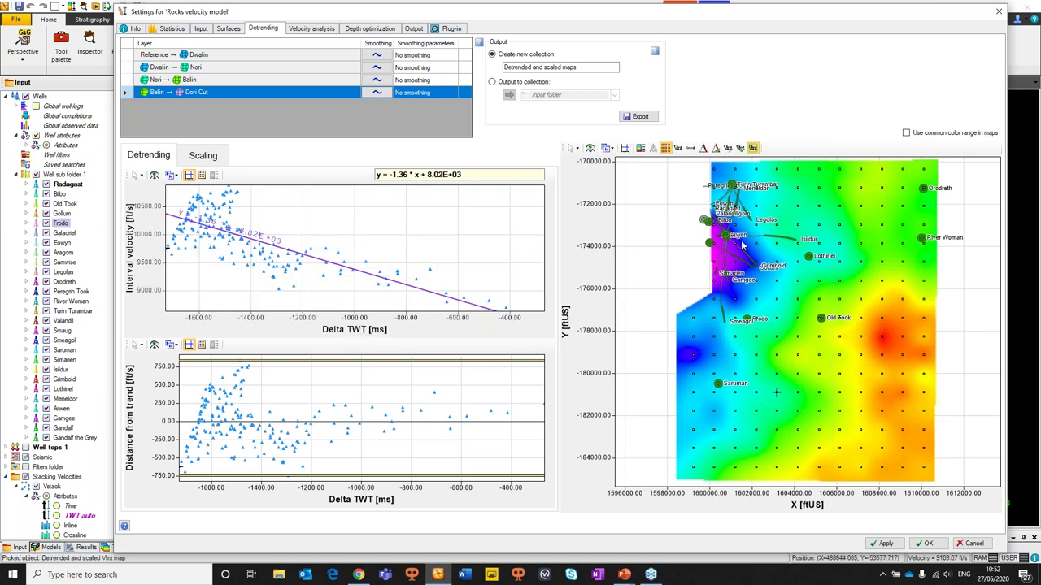
- Compare the Balin to Dori Cut layer's interval velocity, trend and residual maps, and show the colour legend for the residual map
{"action": "left_click", "coordinate": [677, 147]}
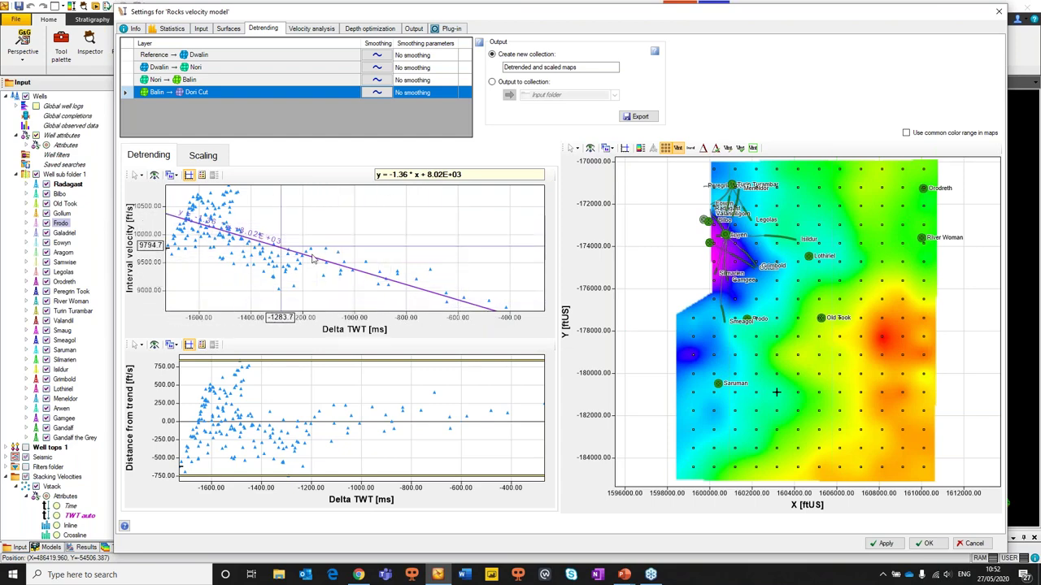
{"action": "left_click", "coordinate": [690, 147]}
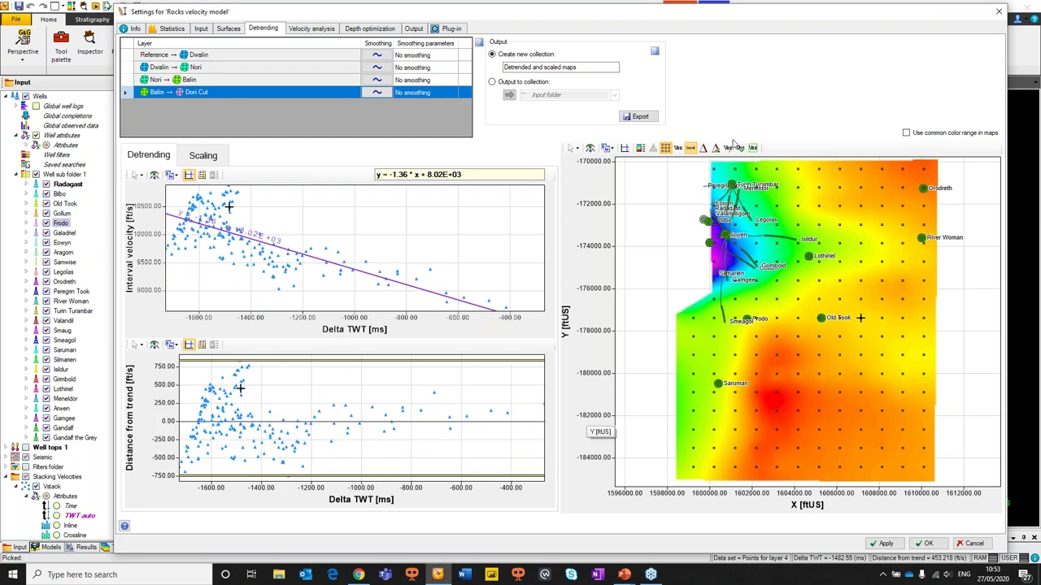
{"action": "left_click", "coordinate": [704, 148]}
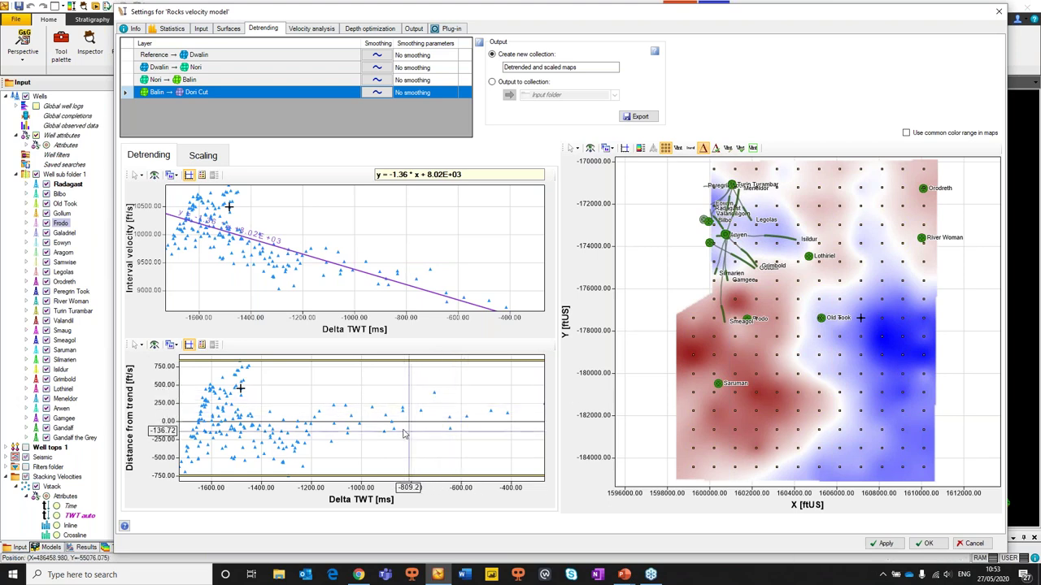
{"action": "left_click", "coordinate": [640, 148]}
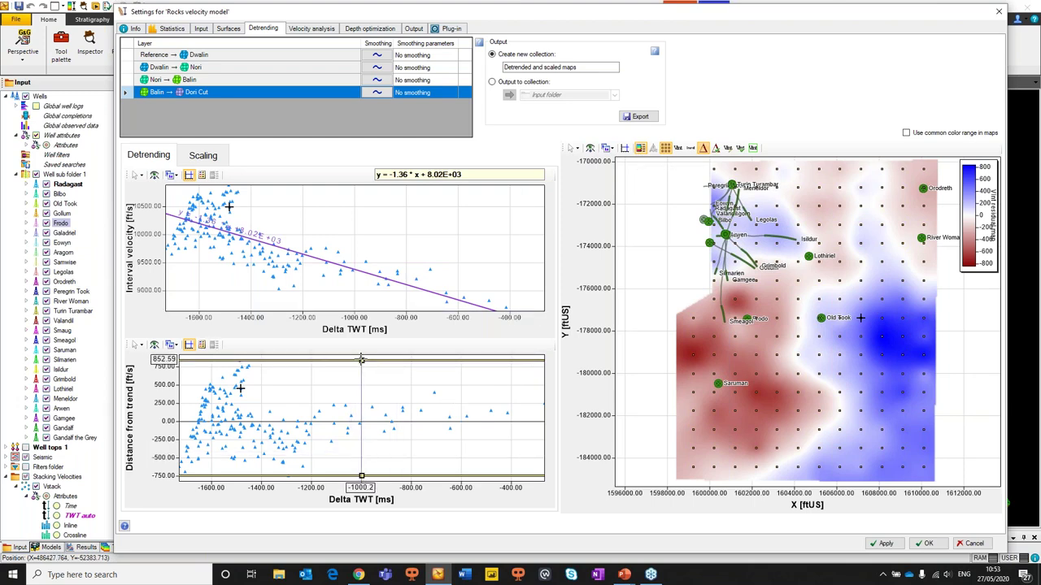
- Narrow the Balin to Dori Cut distance-from-trend cutoffs to about 800 ft/s above and 500 ft/s below the trend
{"action": "left_click_drag", "start_coordinate": [361, 360], "coordinate": [376, 369]}
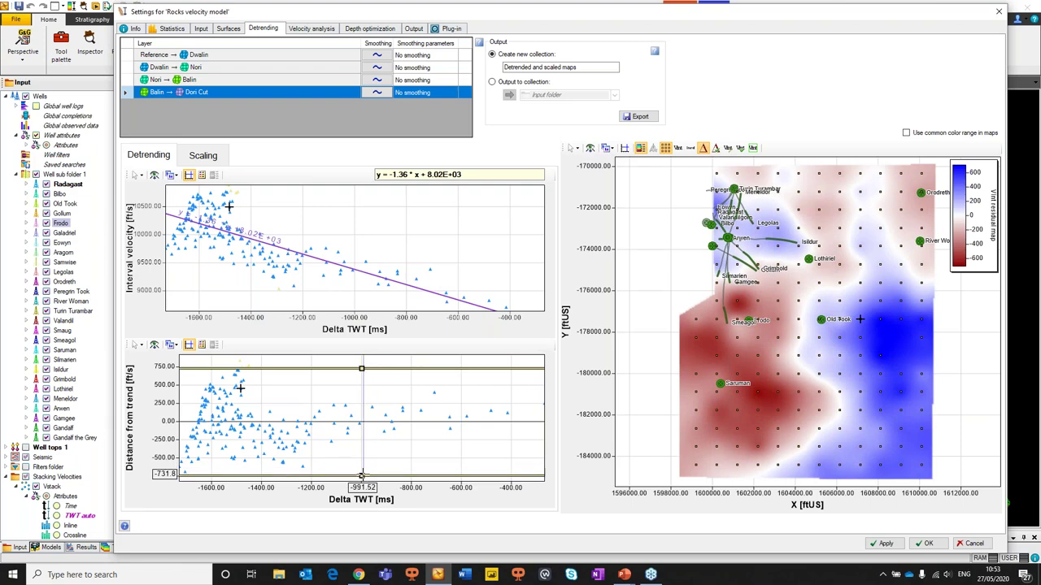
{"action": "left_click_drag", "start_coordinate": [361, 476], "coordinate": [361, 463]}
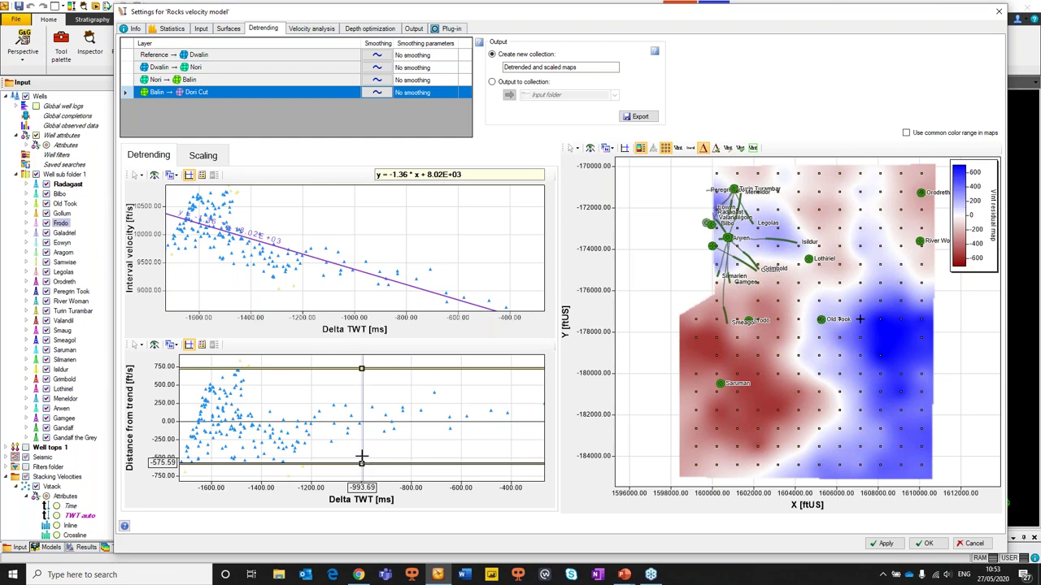
{"action": "left_click_drag", "start_coordinate": [363, 371], "coordinate": [361, 372]}
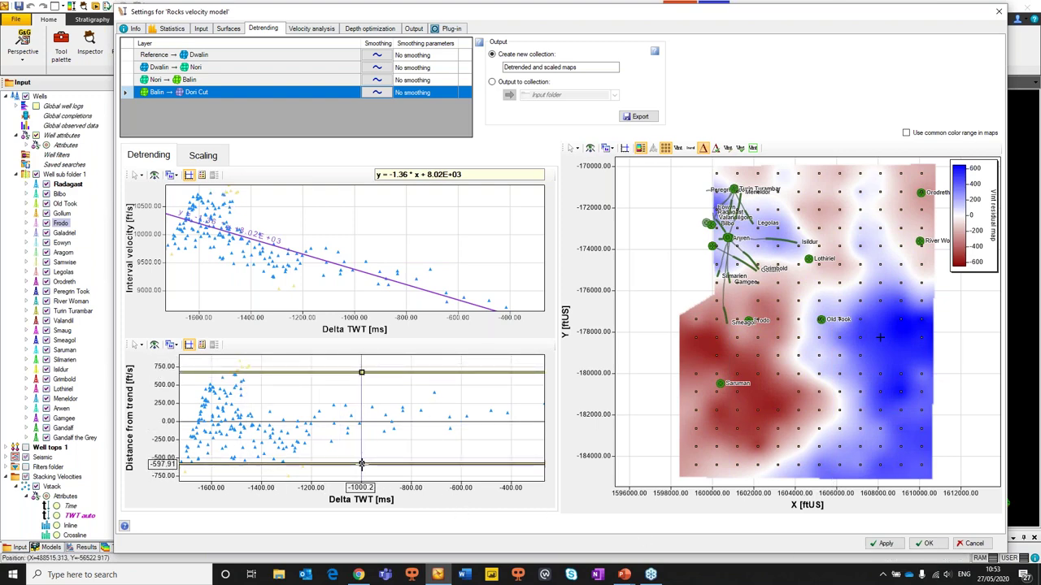
{"action": "left_click_drag", "start_coordinate": [362, 462], "coordinate": [379, 461]}
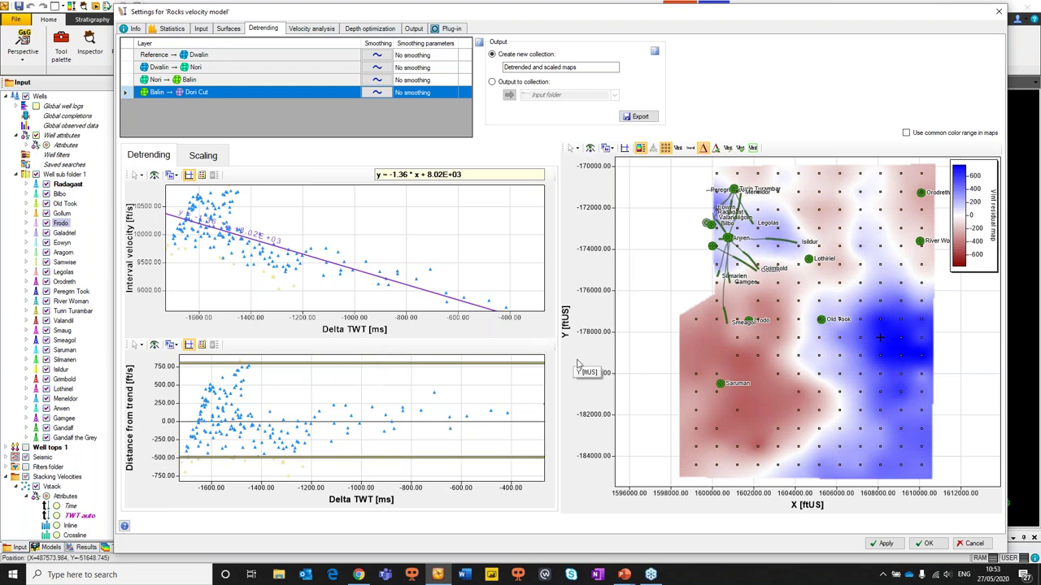
- Show the smoothed interval velocity residual map for Balin to Dori Cut and check the layer's smoothing settings without applying any
{"action": "left_click", "coordinate": [715, 148]}
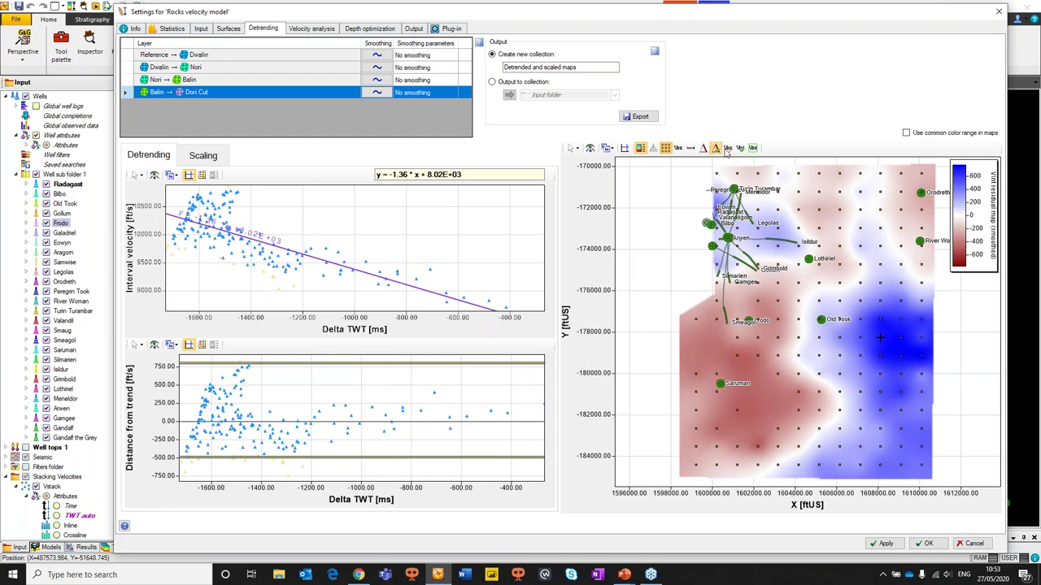
{"action": "left_click", "coordinate": [376, 92]}
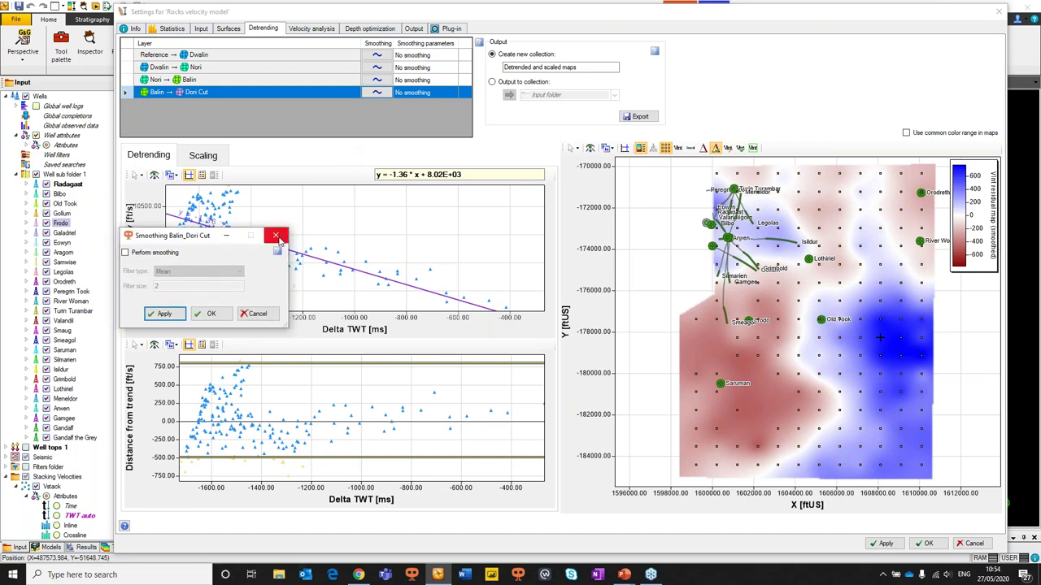
{"action": "left_click", "coordinate": [276, 235]}
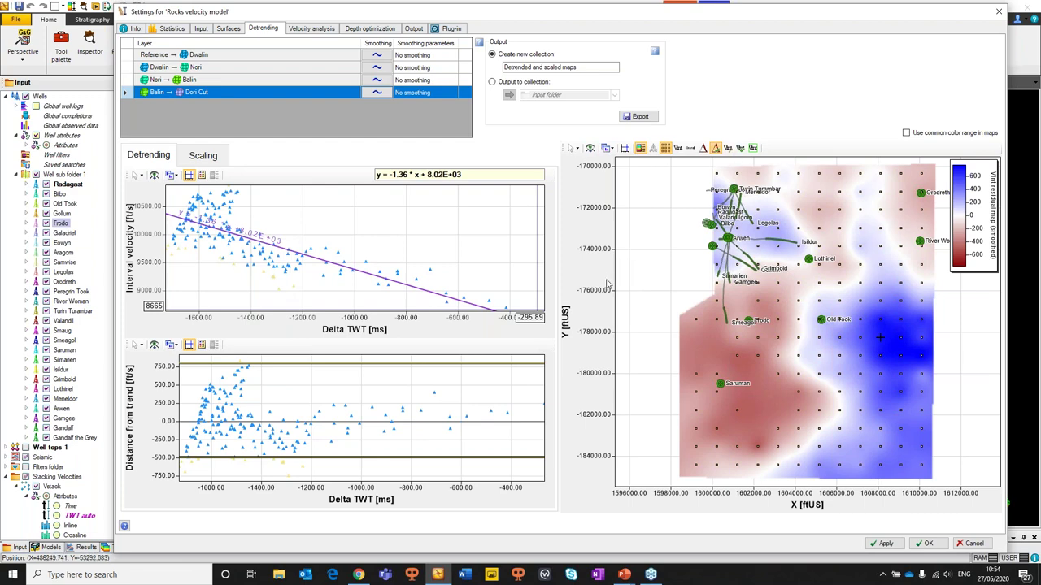
- Compare the Balin to Dori Cut layer's smoothed detrended, trend and smoothed residual interval velocity maps
{"action": "left_click", "coordinate": [741, 147]}
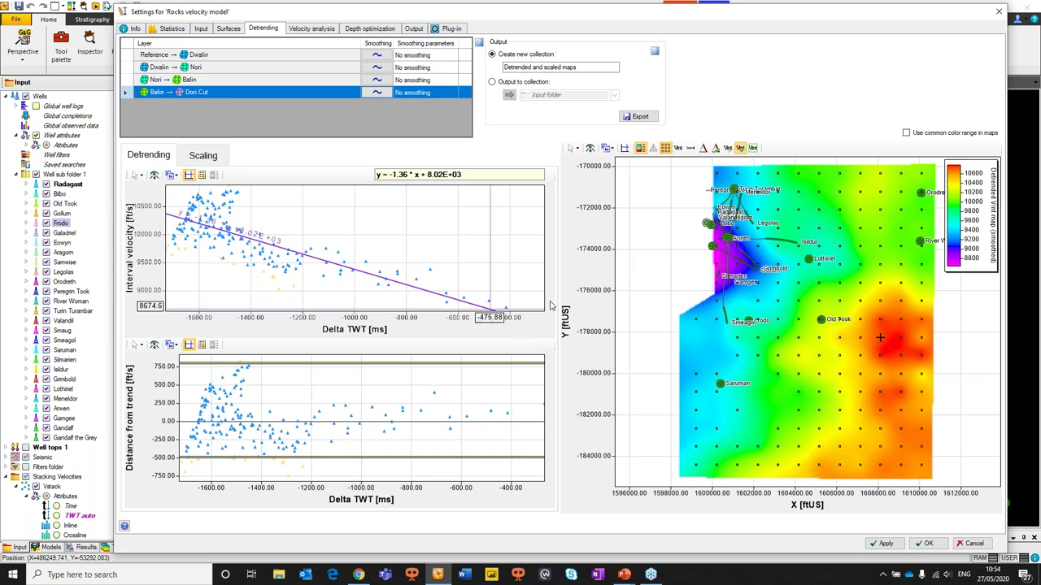
{"action": "left_click", "coordinate": [691, 148]}
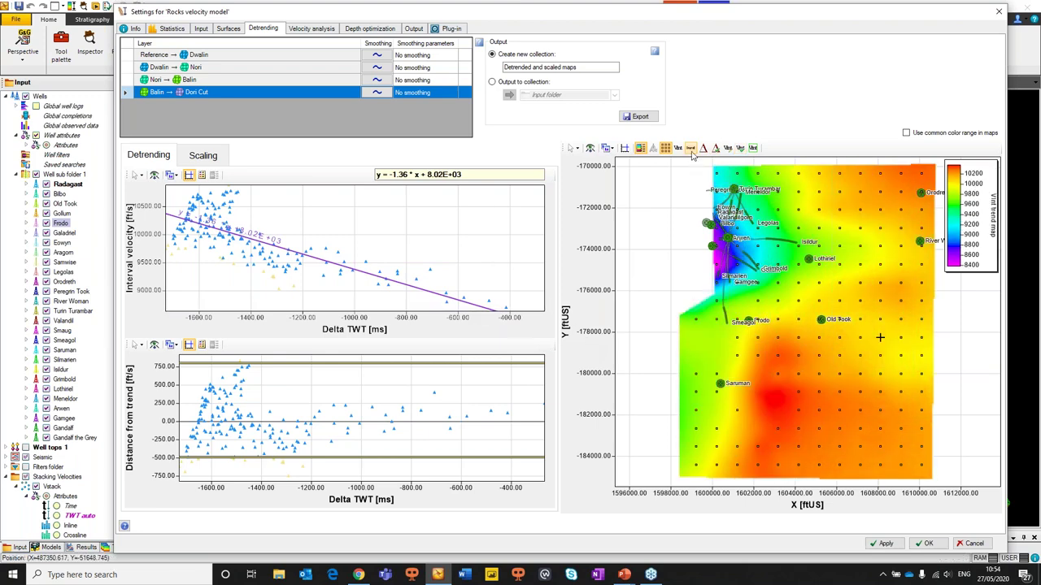
{"action": "left_click", "coordinate": [717, 149]}
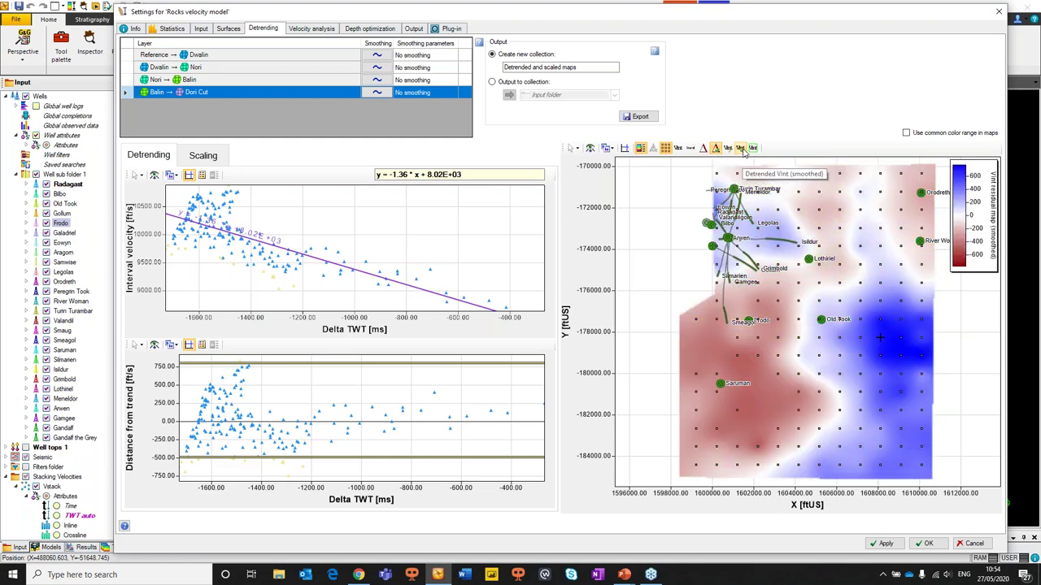
{"action": "left_click", "coordinate": [741, 148]}
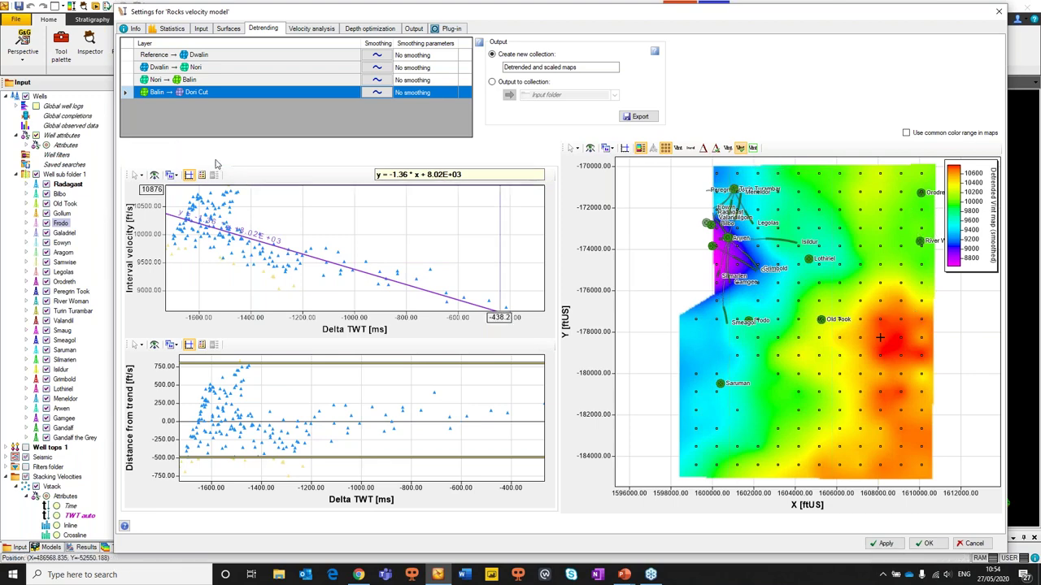
- Examine the well versus seismic interval velocity scaling plot for Balin to Dori Cut and display the detrended and scaled velocity map
{"action": "left_click", "coordinate": [204, 155]}
{"action": "scroll", "coordinate": [328, 356], "scroll_direction": "down", "scroll_amount": 4}
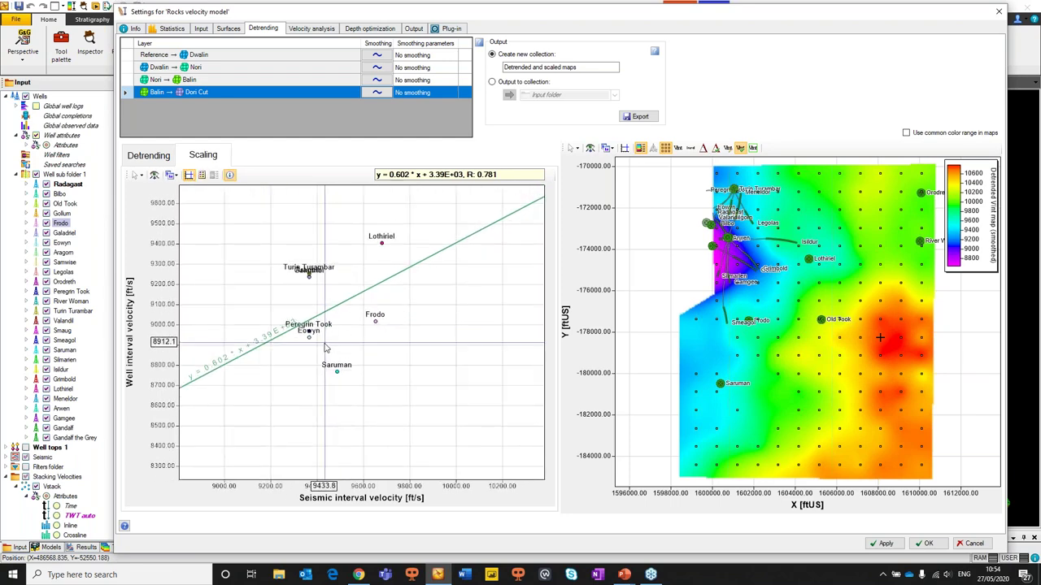
{"action": "scroll", "coordinate": [323, 342], "scroll_direction": "up", "scroll_amount": 1}
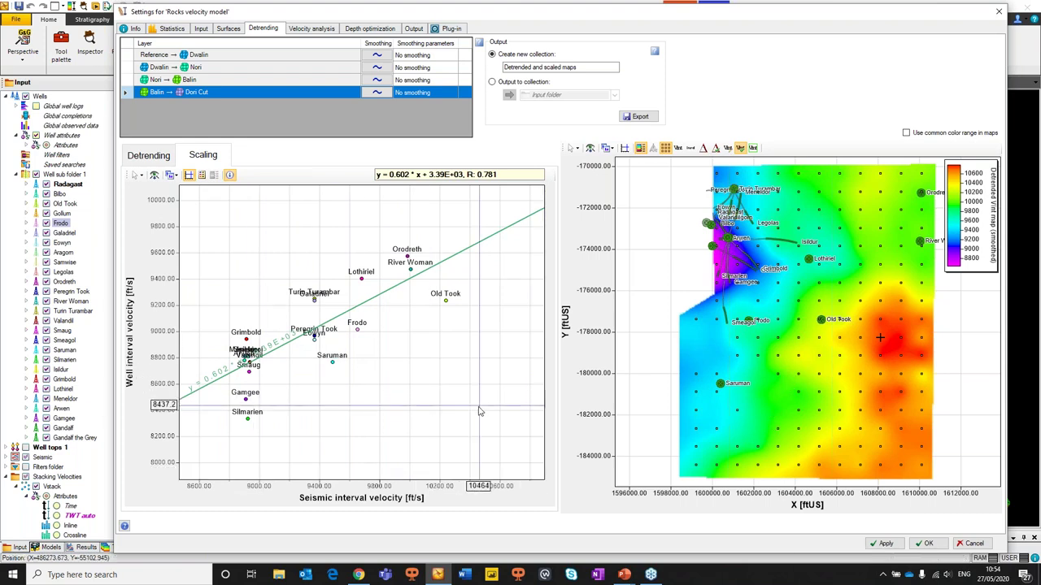
{"action": "left_click", "coordinate": [754, 150]}
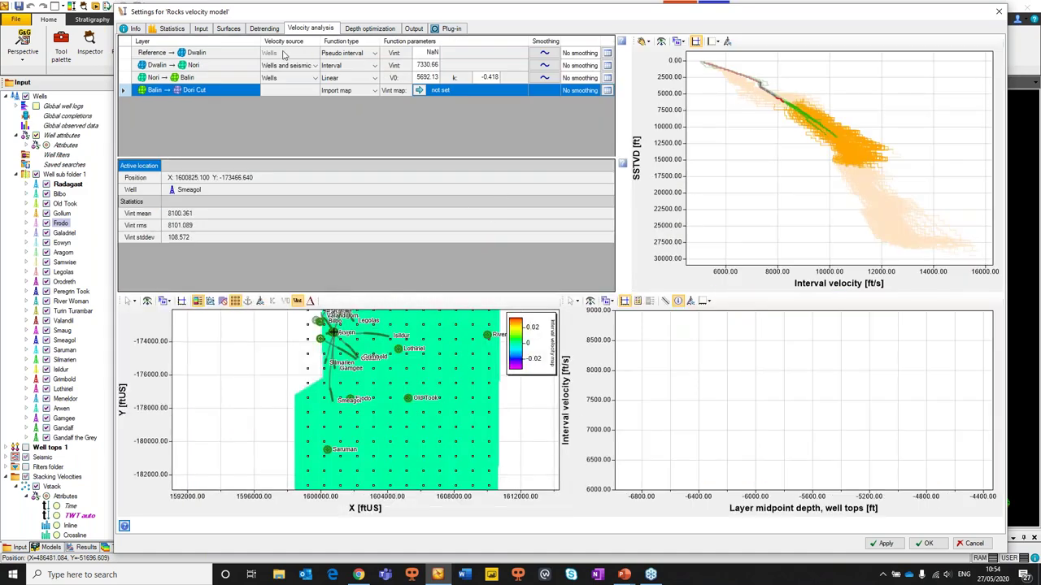
- In the velocity analysis, assign the Detrended & scaled map from the Balin - Dori Cut folder as the Balin to Dori Cut layer's Vint map
{"action": "left_click", "coordinate": [273, 30]}
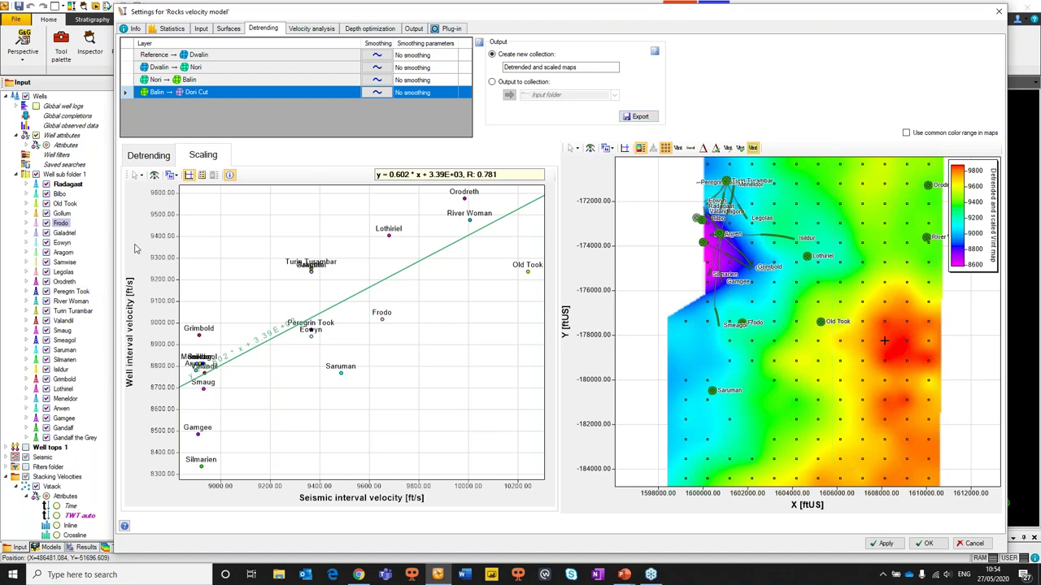
{"action": "left_click", "coordinate": [321, 30]}
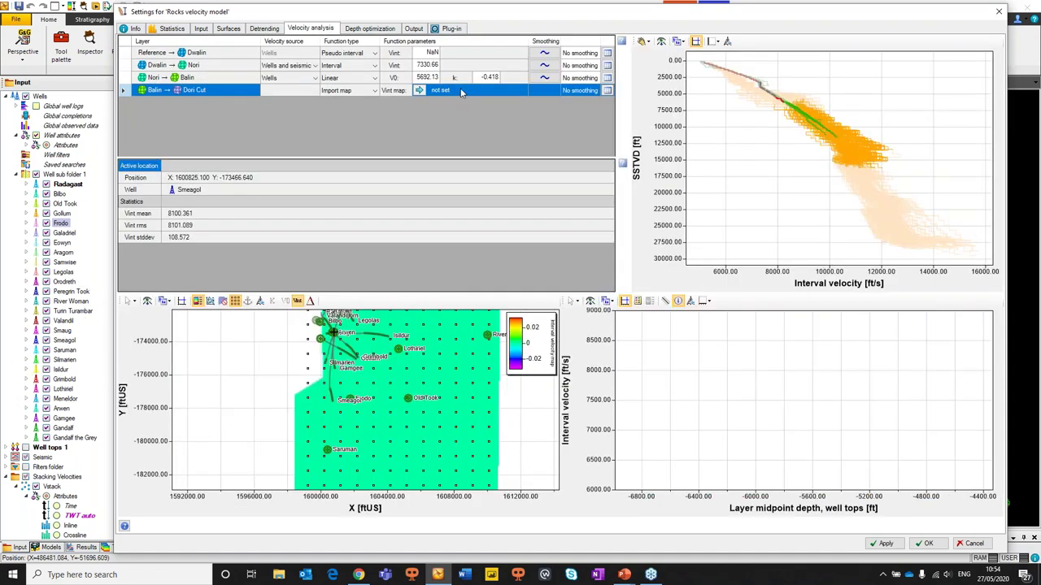
{"action": "left_click", "coordinate": [461, 91]}
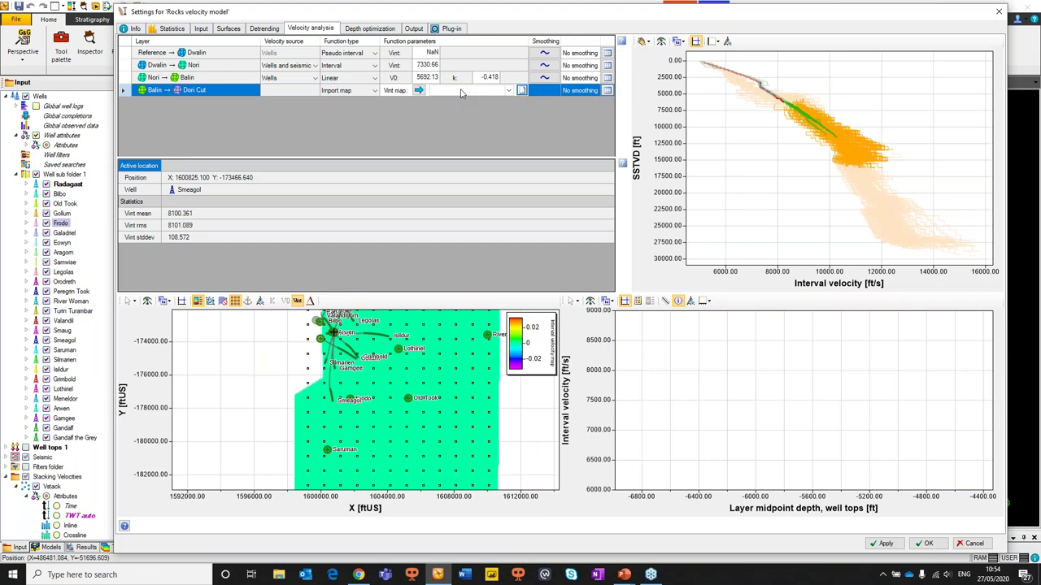
{"action": "left_click", "coordinate": [521, 91]}
{"action": "left_click", "coordinate": [510, 91]}
{"action": "left_click", "coordinate": [510, 91]}
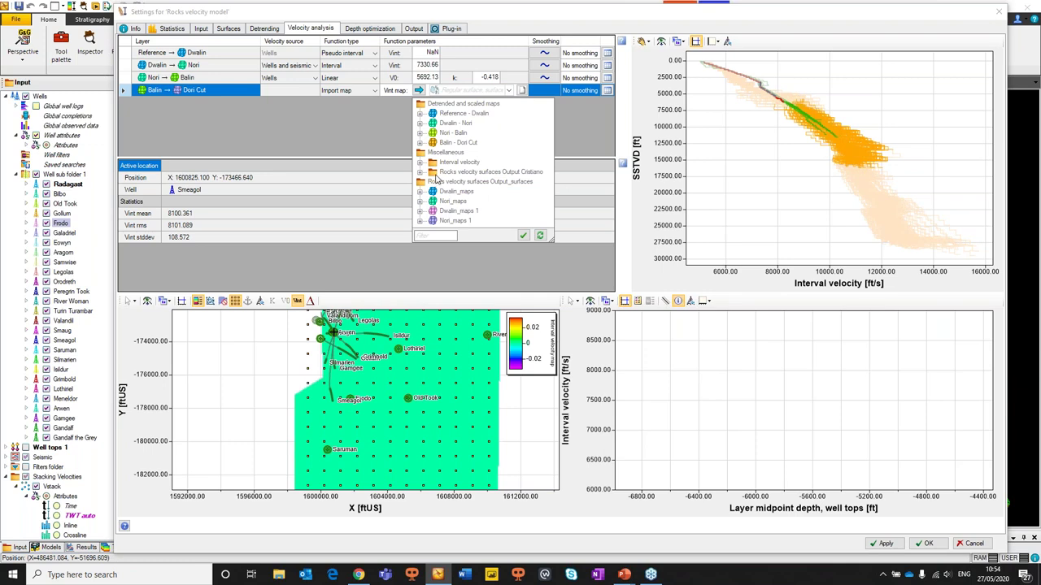
{"action": "left_click", "coordinate": [420, 143]}
{"action": "left_click", "coordinate": [476, 201]}
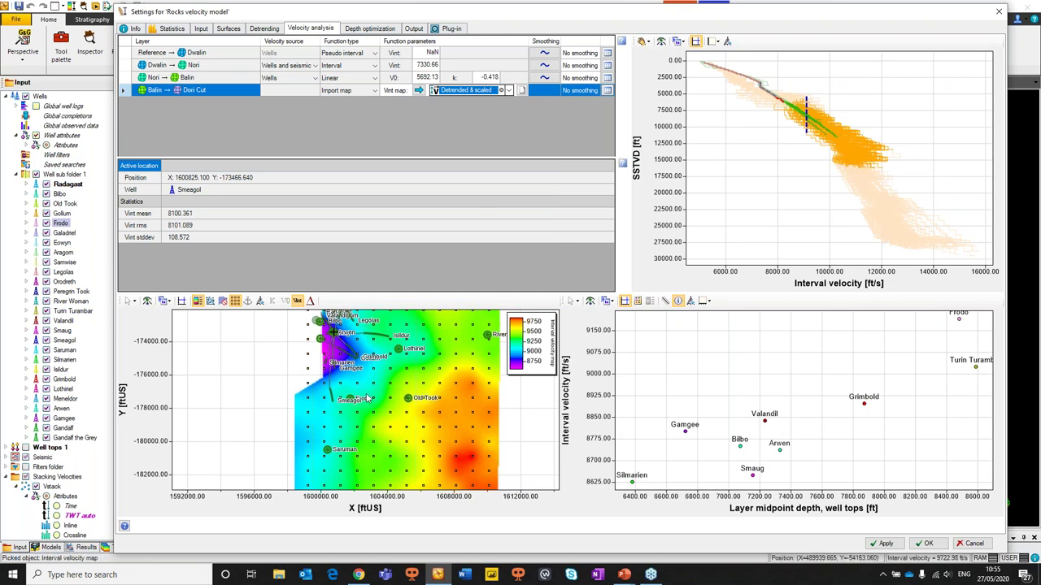
{"action": "left_click", "coordinate": [147, 301]}
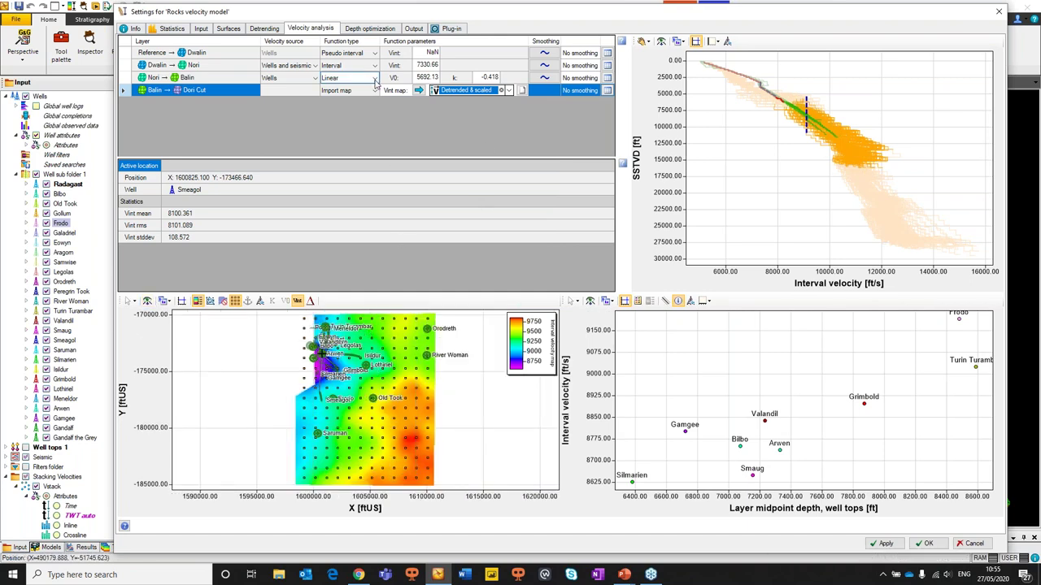
- Set the depth optimization to Simple mode and examine the original, residual and optimized depth maps for Reference to Dwalin
{"action": "left_click", "coordinate": [391, 32]}
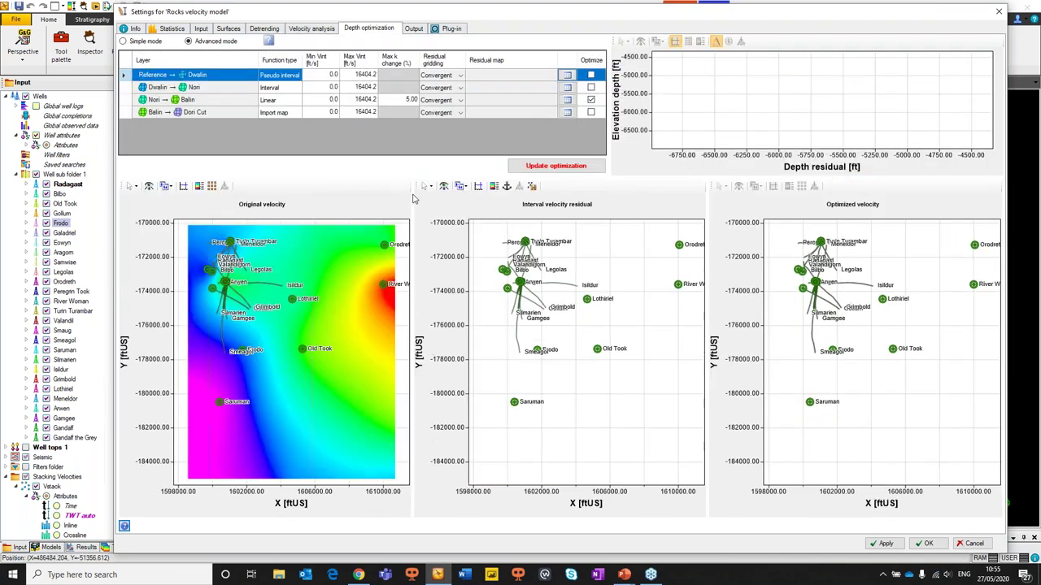
{"action": "left_click", "coordinate": [123, 41]}
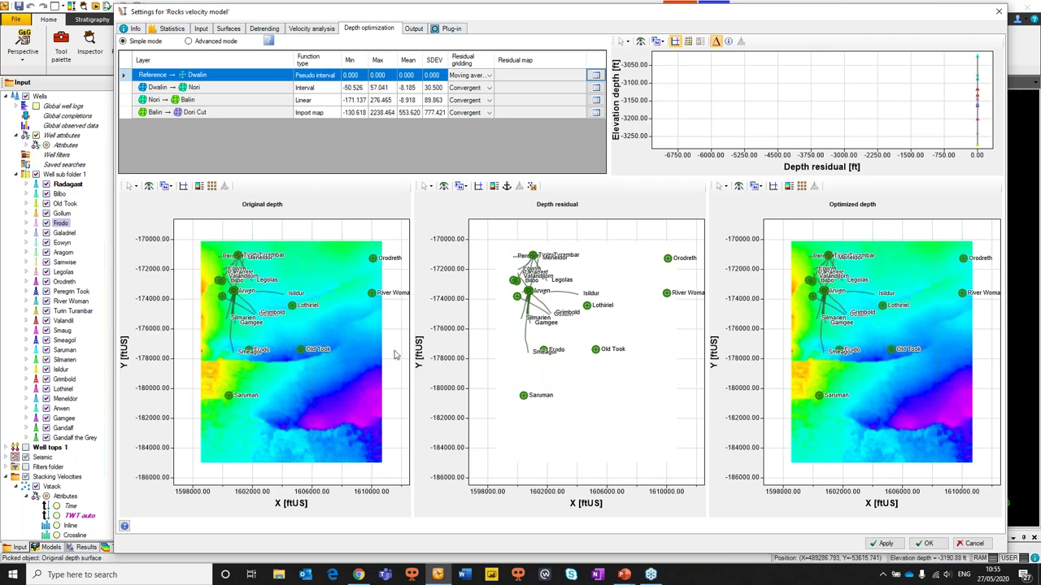
{"action": "left_click", "coordinate": [592, 416]}
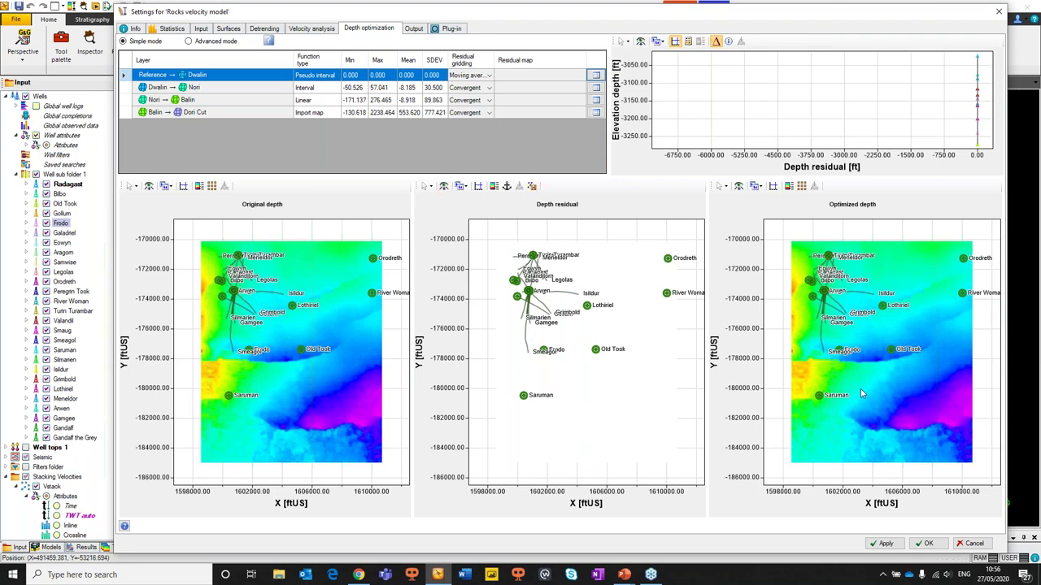
{"action": "left_click", "coordinate": [629, 414]}
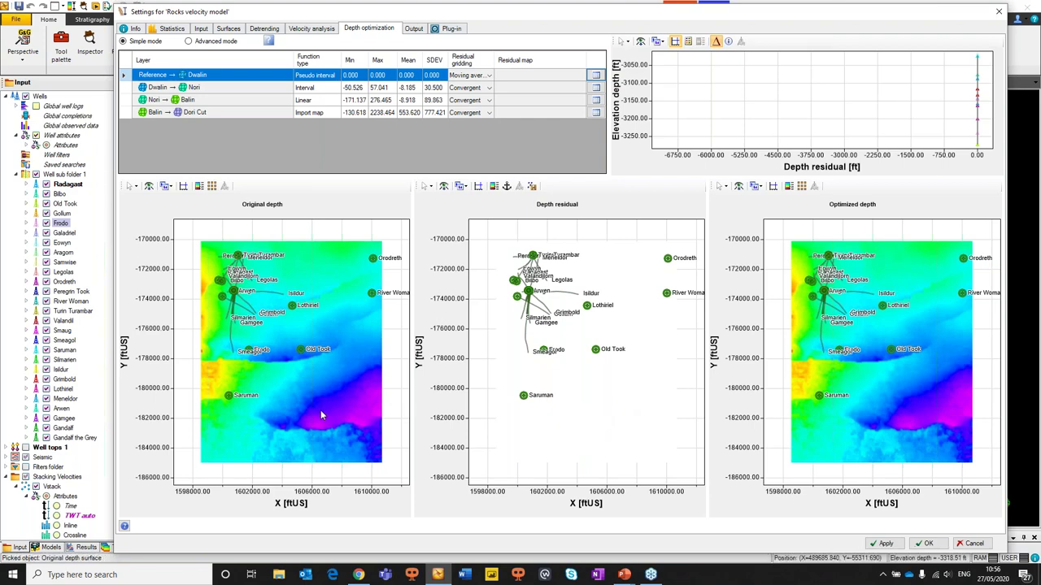
{"action": "left_click", "coordinate": [936, 391]}
- Examine the Nori to Balin depth maps and show the colour legend for the depth residual map
{"action": "left_click", "coordinate": [126, 99]}
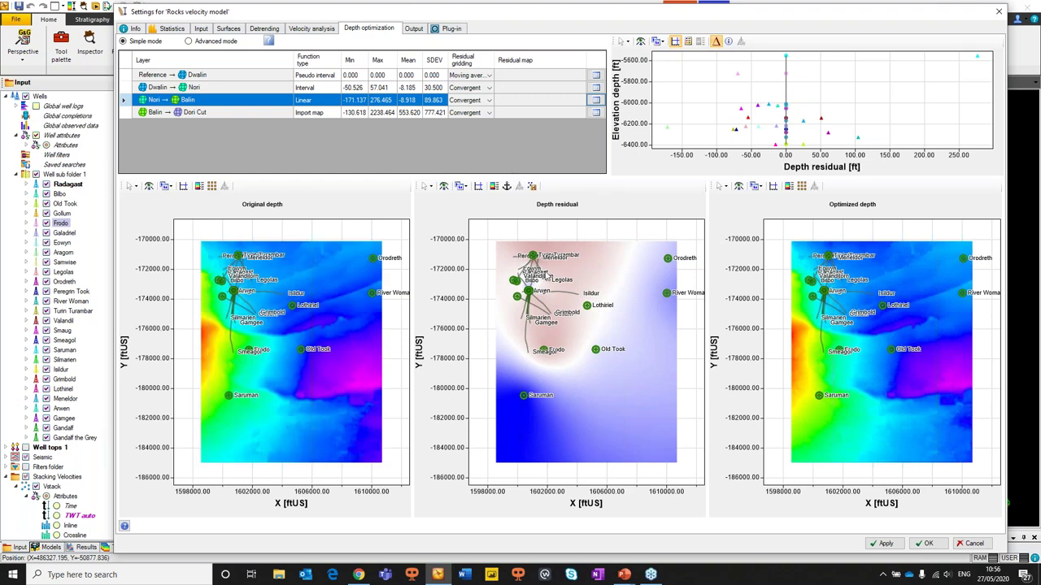
{"action": "left_click", "coordinate": [351, 420]}
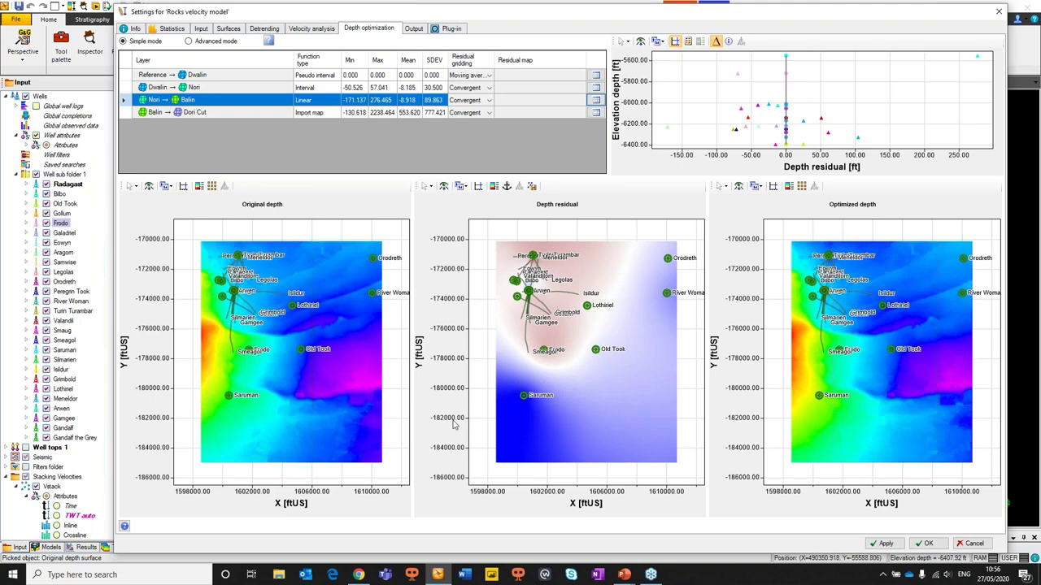
{"action": "left_click", "coordinate": [493, 186]}
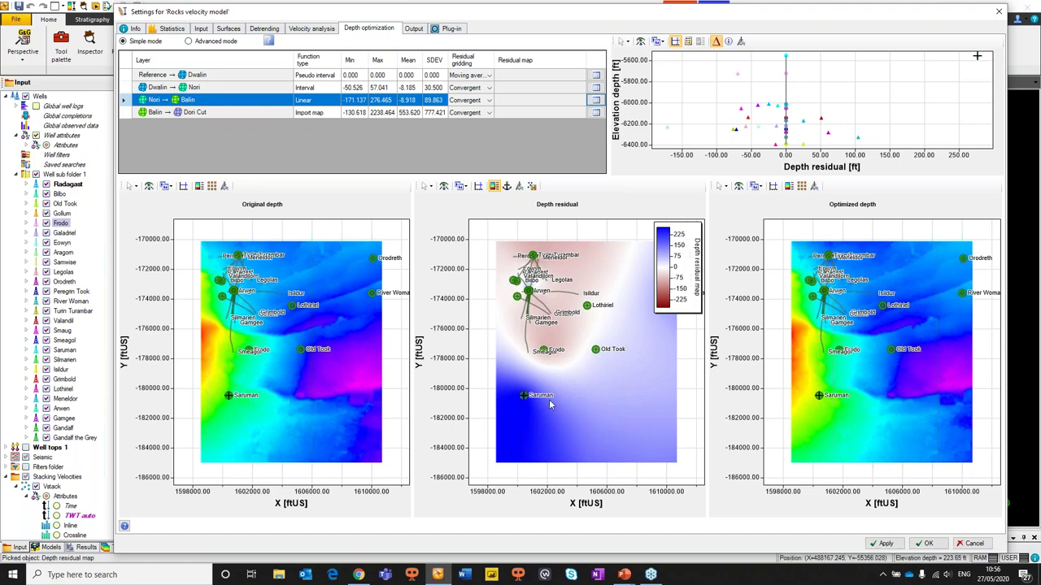
- Review the Nori to Balin residual info table, checking the depth residual at the Saruman well
{"action": "left_click", "coordinate": [596, 101]}
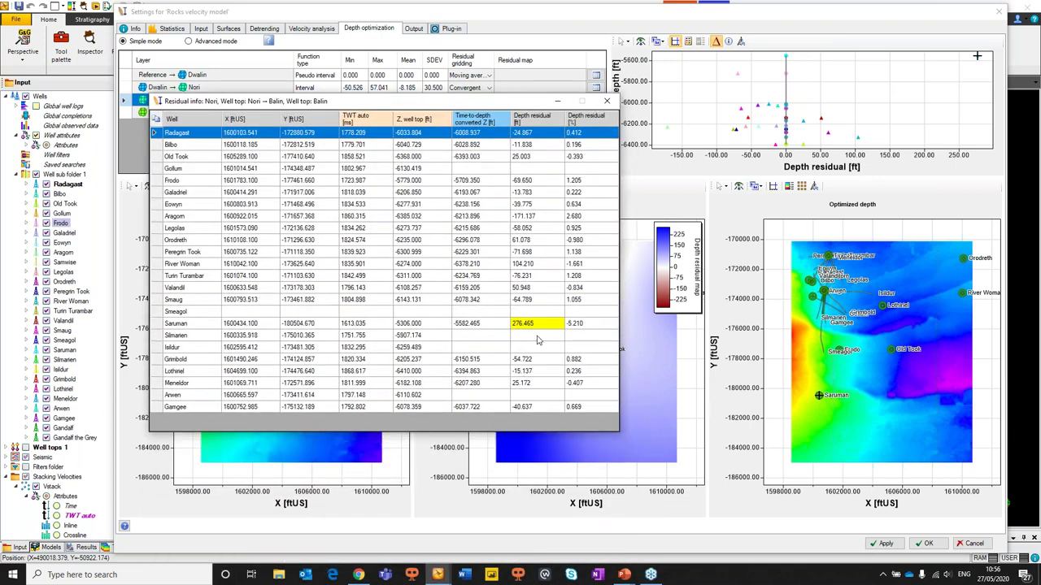
{"action": "mouse_move", "coordinate": [534, 326]}
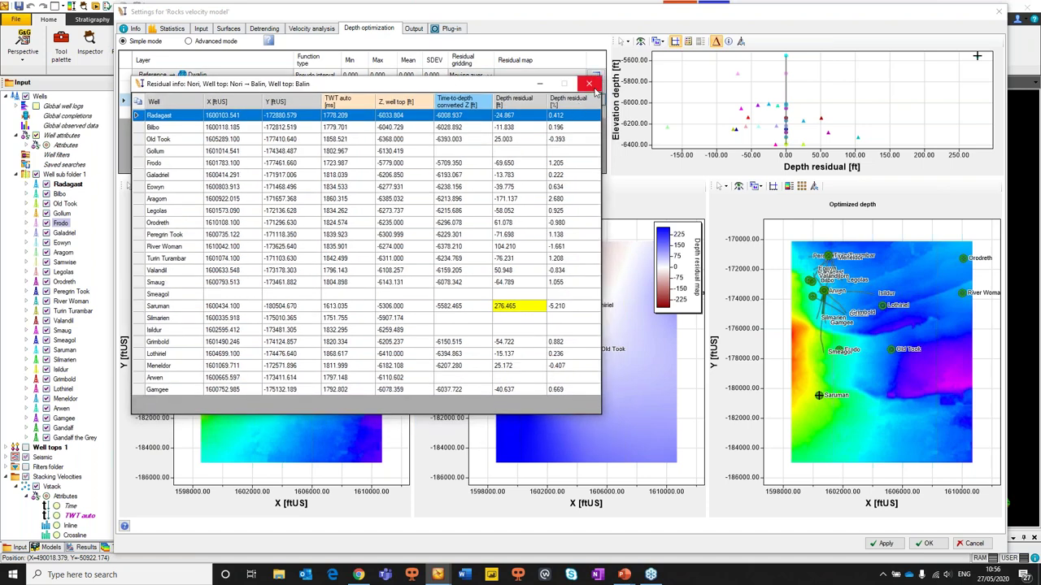
{"action": "left_click", "coordinate": [596, 86]}
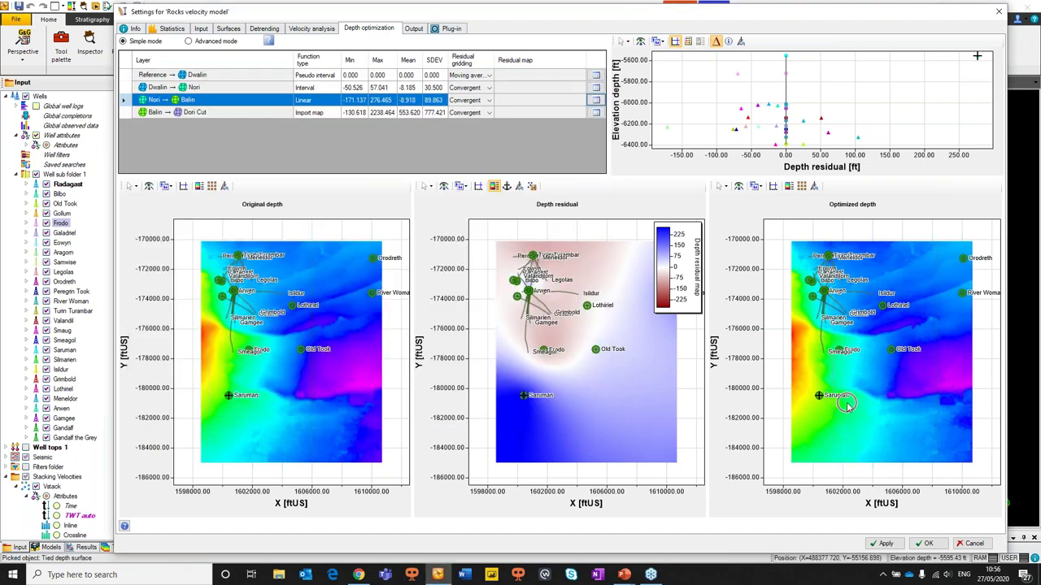
- Show the colour legend for the optimized depth map and check the well distribution around Saruman on the input data map
{"action": "left_click", "coordinate": [789, 187]}
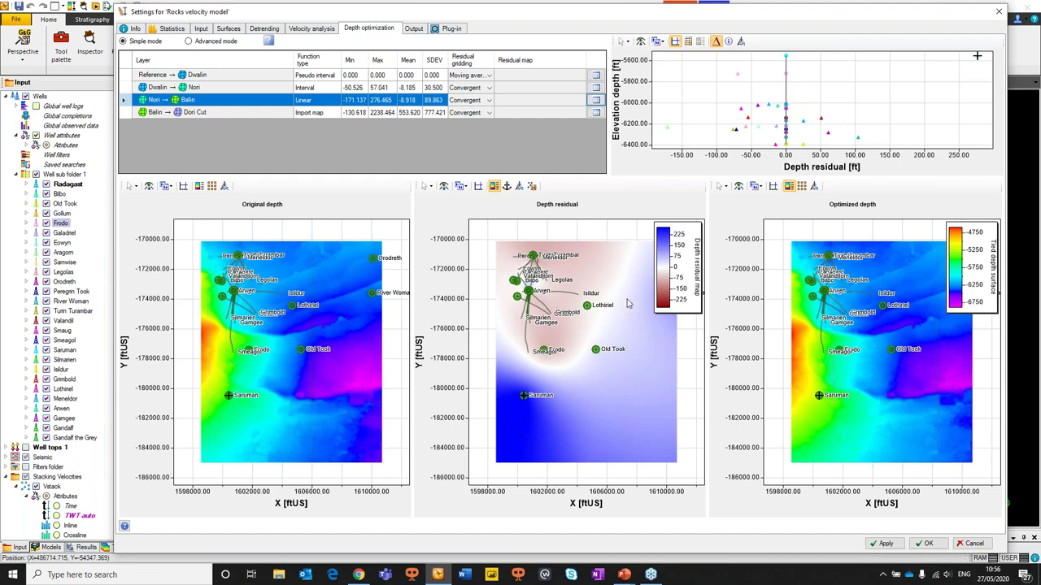
{"action": "left_click", "coordinate": [201, 28]}
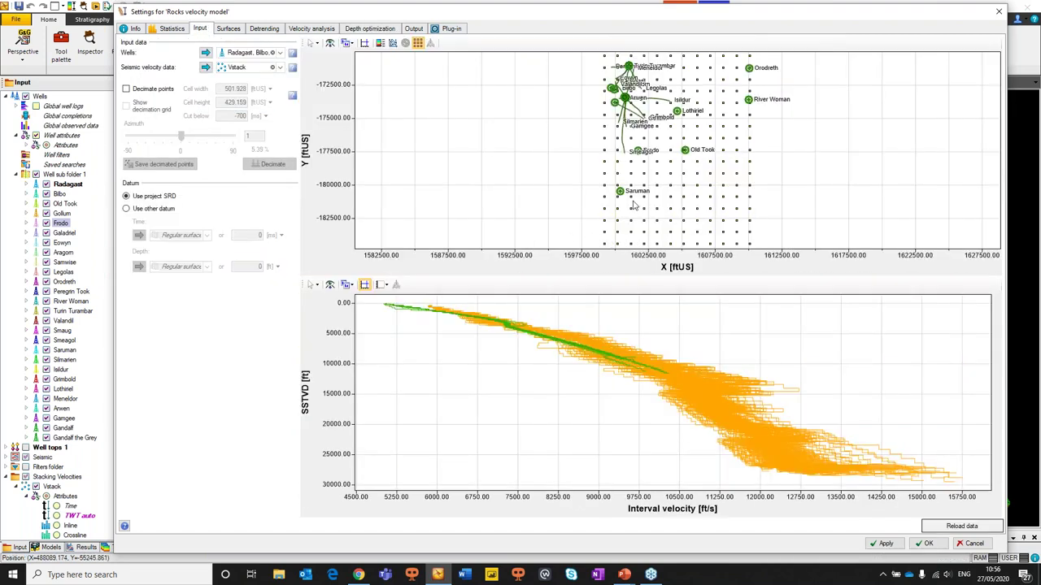
{"action": "left_click", "coordinate": [370, 30]}
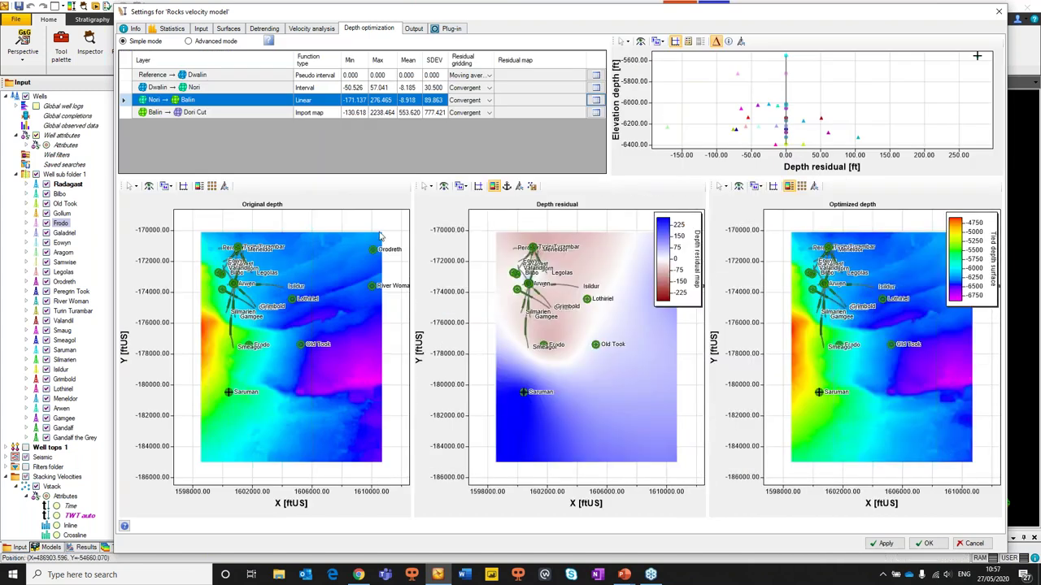
- Set the depth optimization to Advanced mode and update the optimization with only the Nori to Balin layer marked for optimizing
{"action": "left_click", "coordinate": [188, 41]}
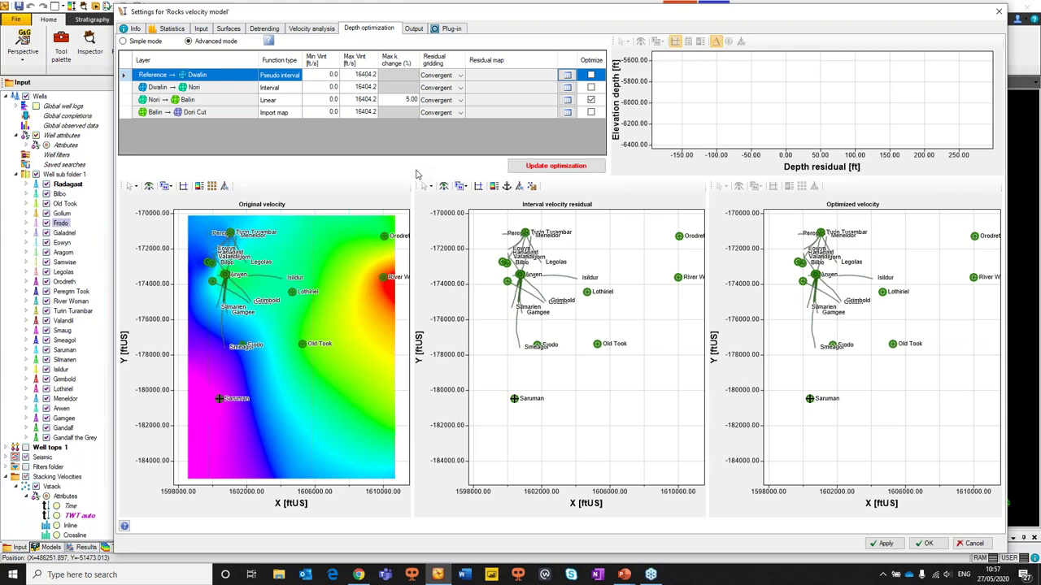
{"action": "left_click", "coordinate": [614, 340]}
{"action": "left_click", "coordinate": [918, 408]}
{"action": "left_click", "coordinate": [123, 100]}
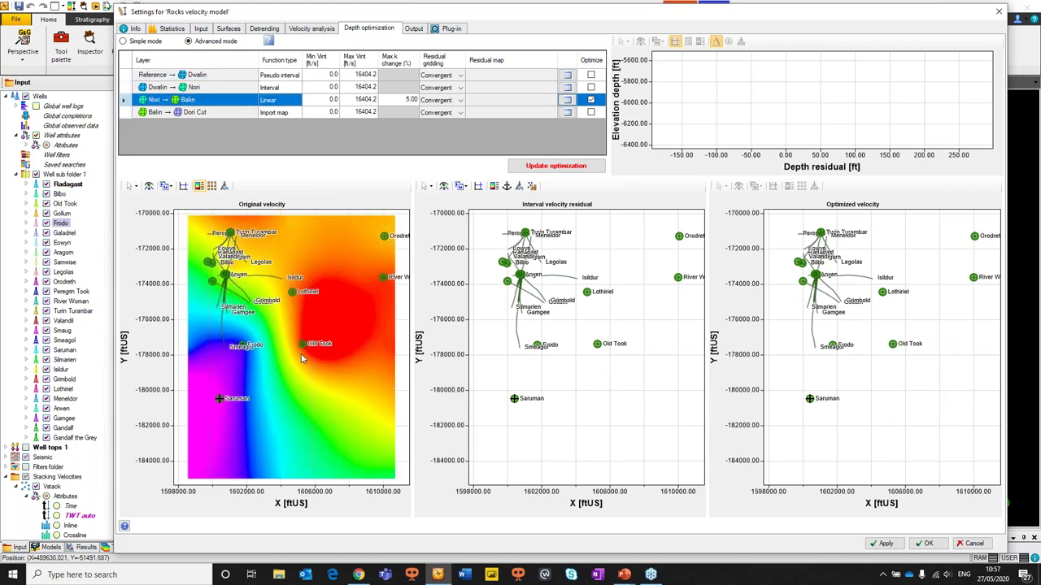
{"action": "left_click", "coordinate": [592, 101]}
{"action": "left_click", "coordinate": [584, 168]}
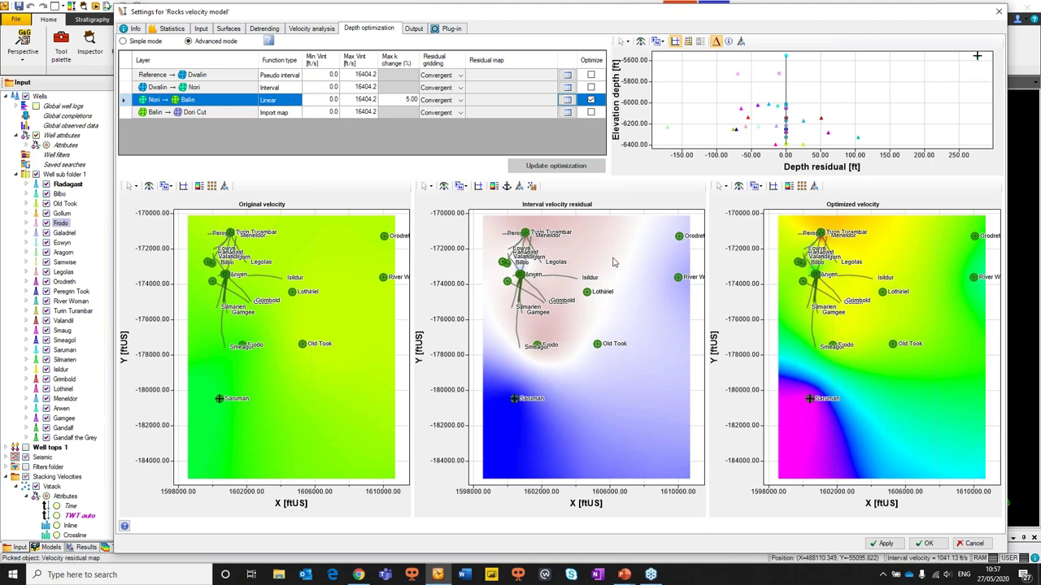
- Review the optimized depth and interval velocity residuals per well in the Nori to Balin residual info table
{"action": "left_click", "coordinate": [568, 100]}
{"action": "left_click", "coordinate": [489, 571]}
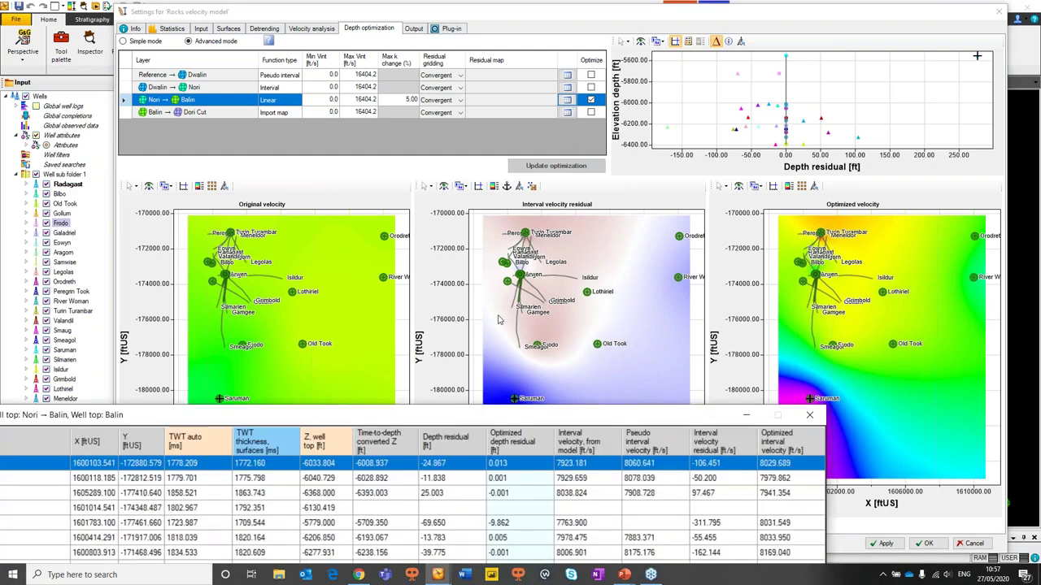
{"action": "mouse_move", "coordinate": [715, 370]}
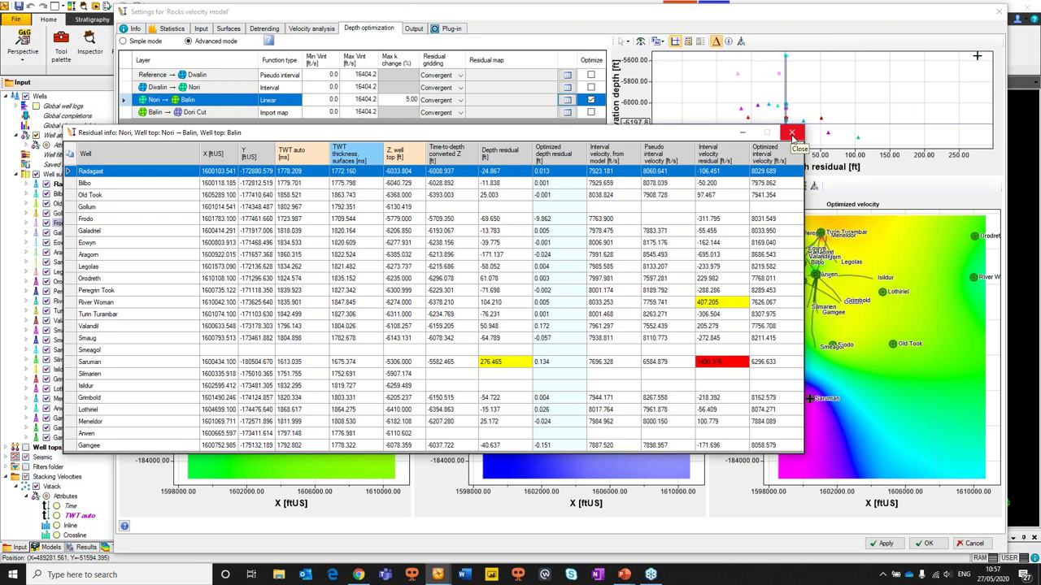
{"action": "left_click", "coordinate": [793, 135]}
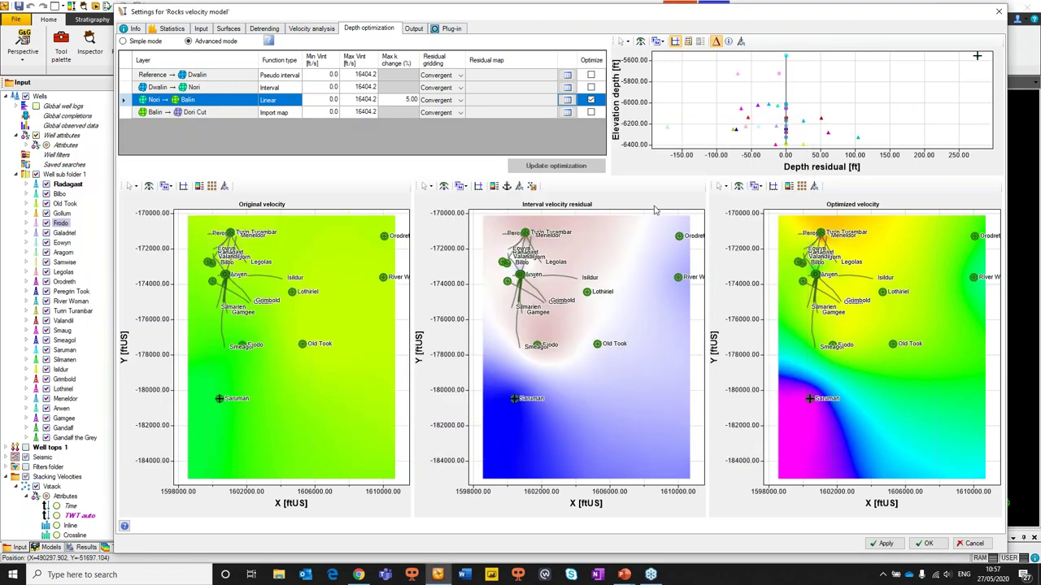
- Enable interval velocity maps in the model's output settings, keeping all depth converted surfaces with the Simple and Advanced optimization method
{"action": "left_click", "coordinate": [413, 30]}
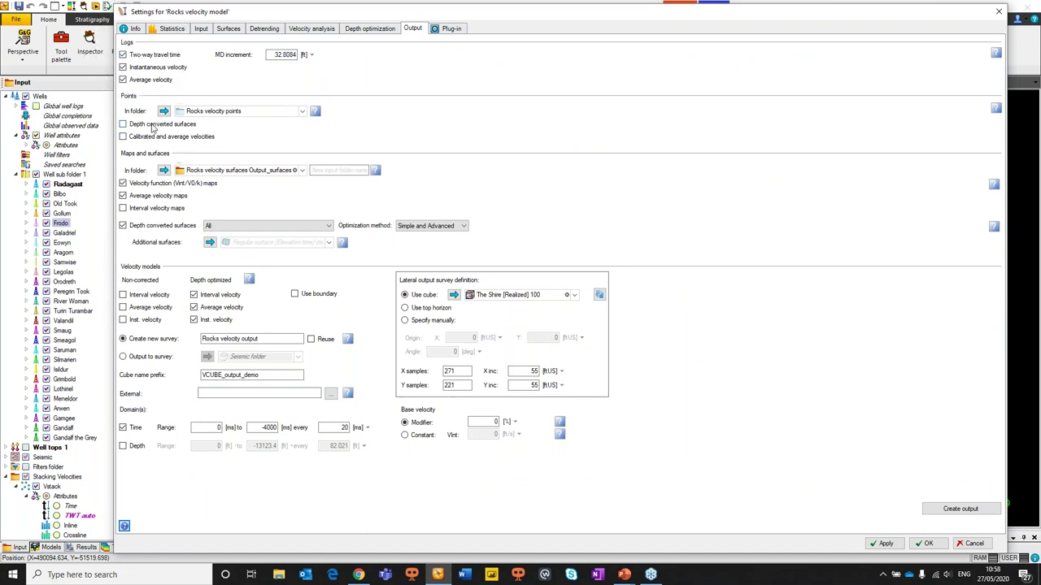
{"action": "left_click", "coordinate": [148, 198]}
{"action": "left_click", "coordinate": [123, 196]}
{"action": "left_click", "coordinate": [123, 208]}
{"action": "left_click", "coordinate": [288, 234]}
{"action": "left_click", "coordinate": [290, 230]}
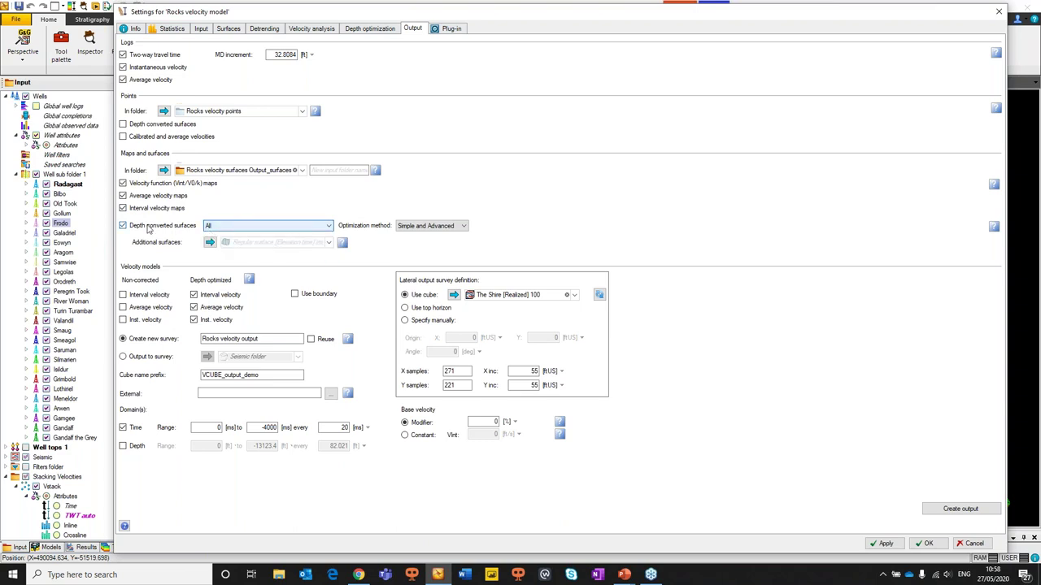
{"action": "left_click", "coordinate": [425, 227]}
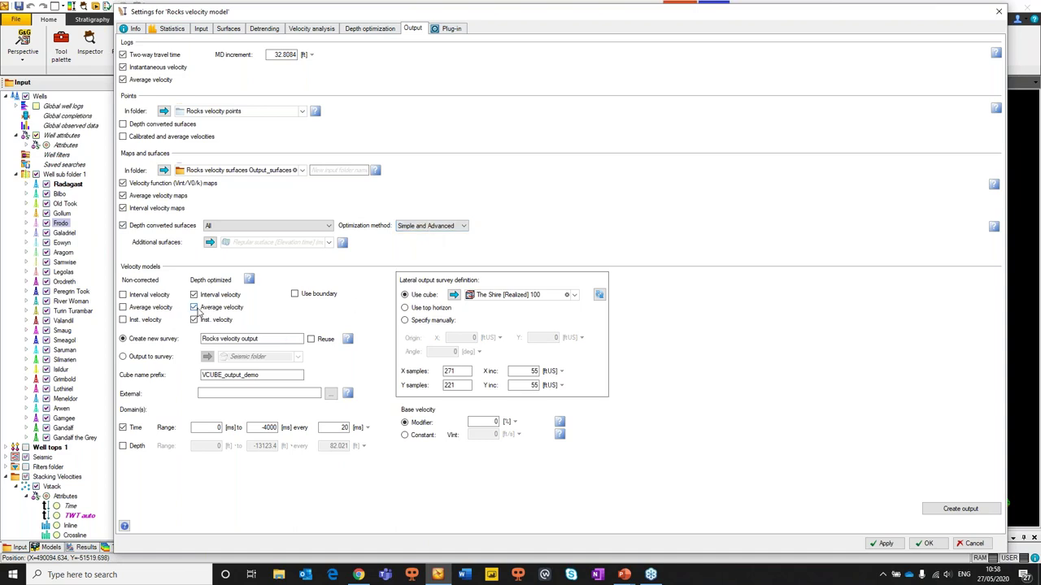
- Review the seismic cubes available for the lateral output survey definition, then close the velocity model settings without creating output
{"action": "left_click", "coordinate": [160, 275]}
{"action": "left_click", "coordinate": [575, 296]}
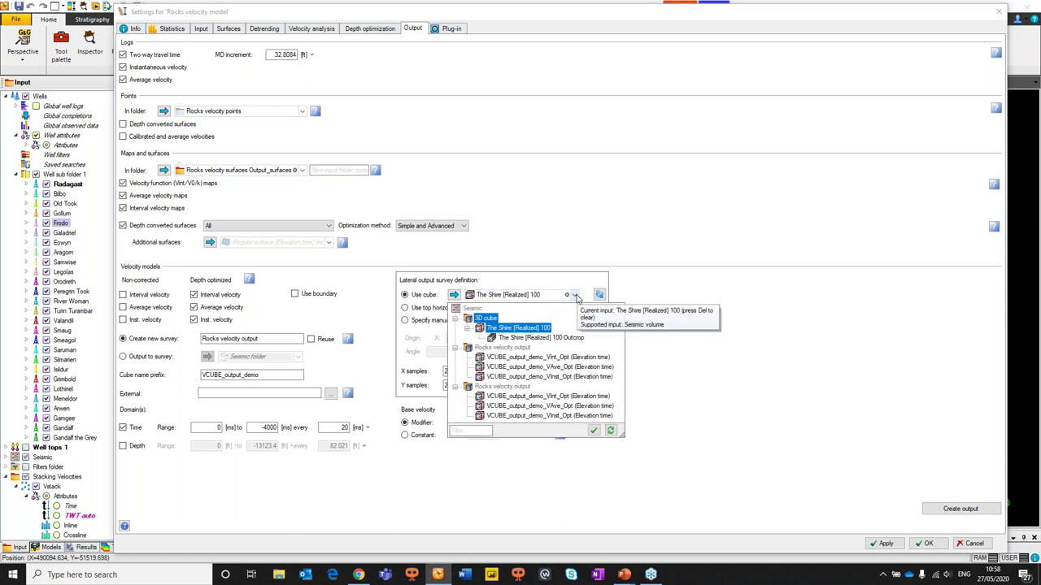
{"action": "left_click", "coordinate": [575, 296]}
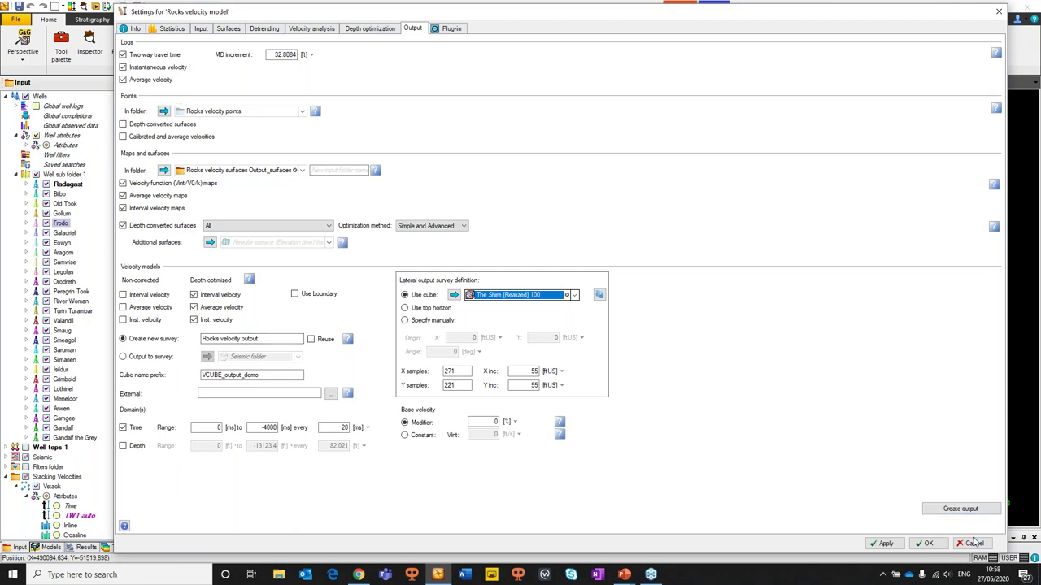
{"action": "left_click", "coordinate": [998, 16]}
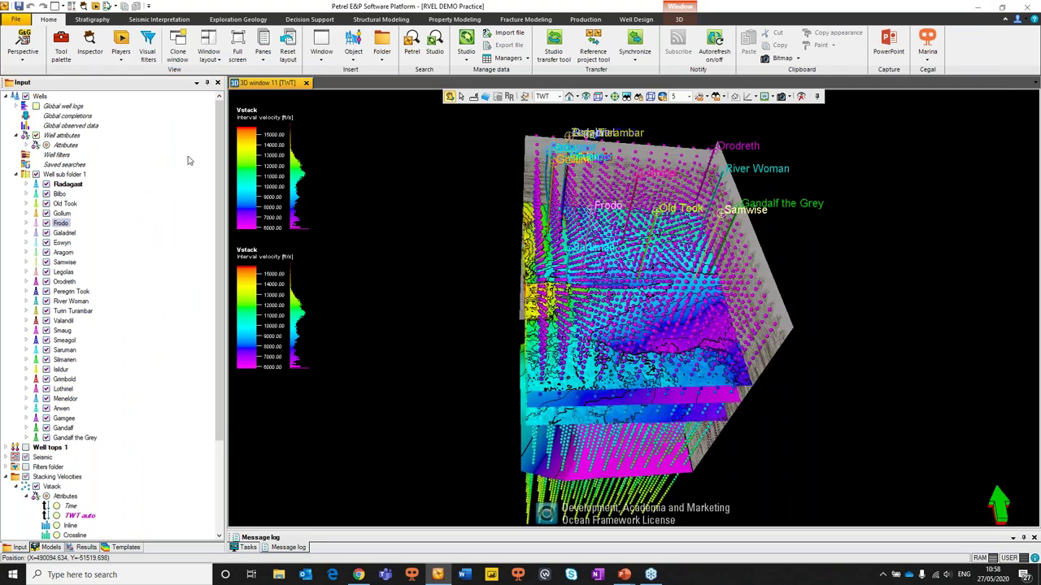
- Collapse the Wells and Stacking Velocities folders and hide the seismic and stacking velocities from the 3D view
{"action": "left_click", "coordinate": [6, 96]}
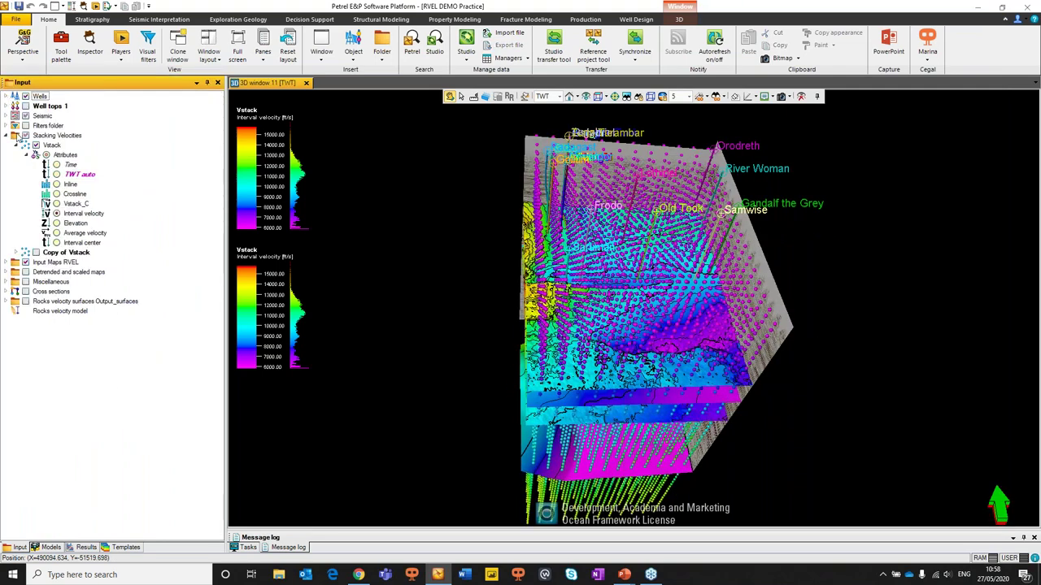
{"action": "left_click", "coordinate": [7, 135]}
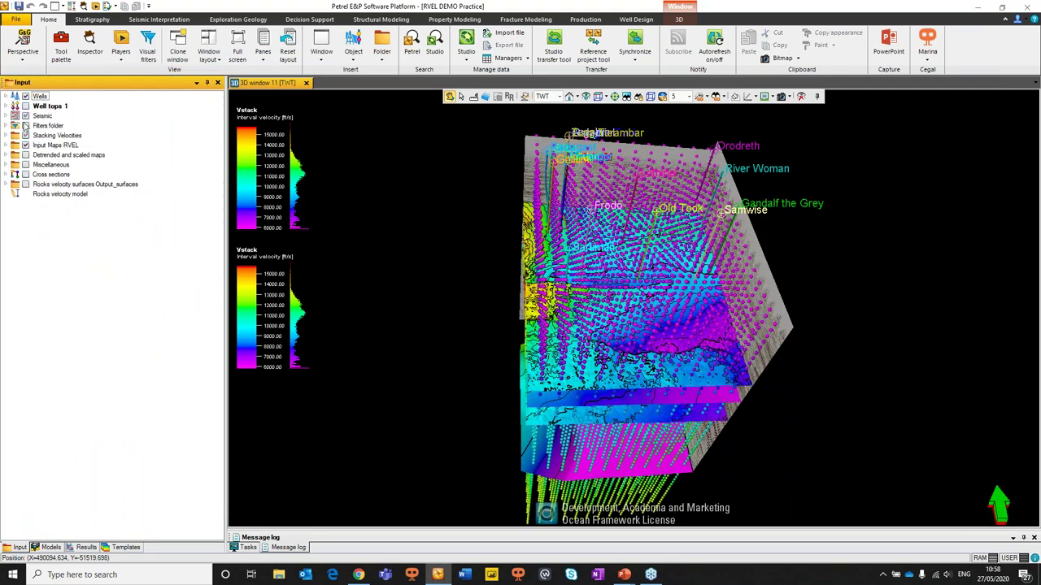
{"action": "left_click", "coordinate": [25, 117]}
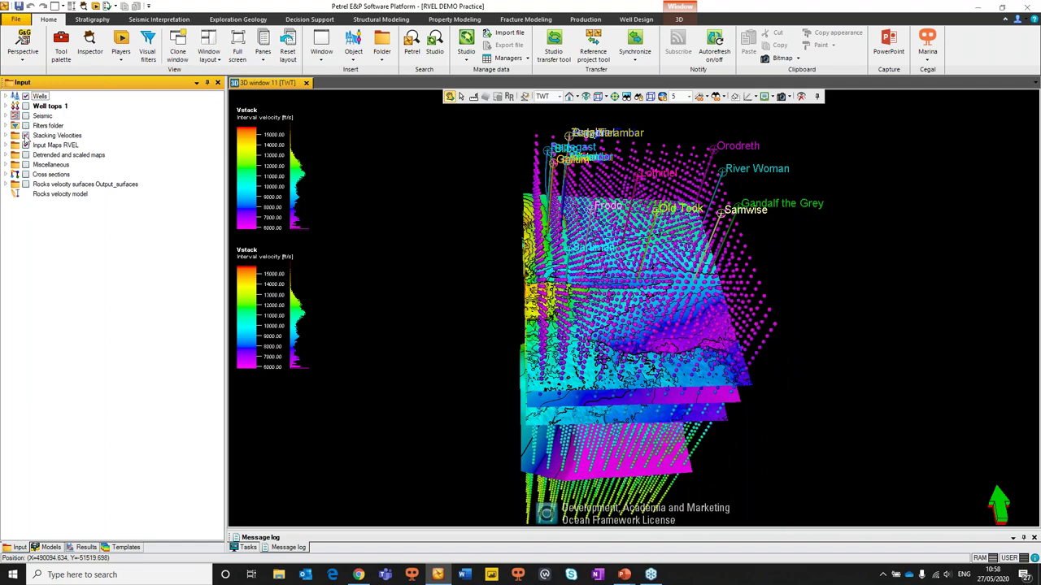
{"action": "left_click", "coordinate": [26, 135]}
- Display the inline and crossline of the VCUBE_output_demo_VInt_Opt cube from the bold Rocks velocity output survey
{"action": "left_click", "coordinate": [5, 115]}
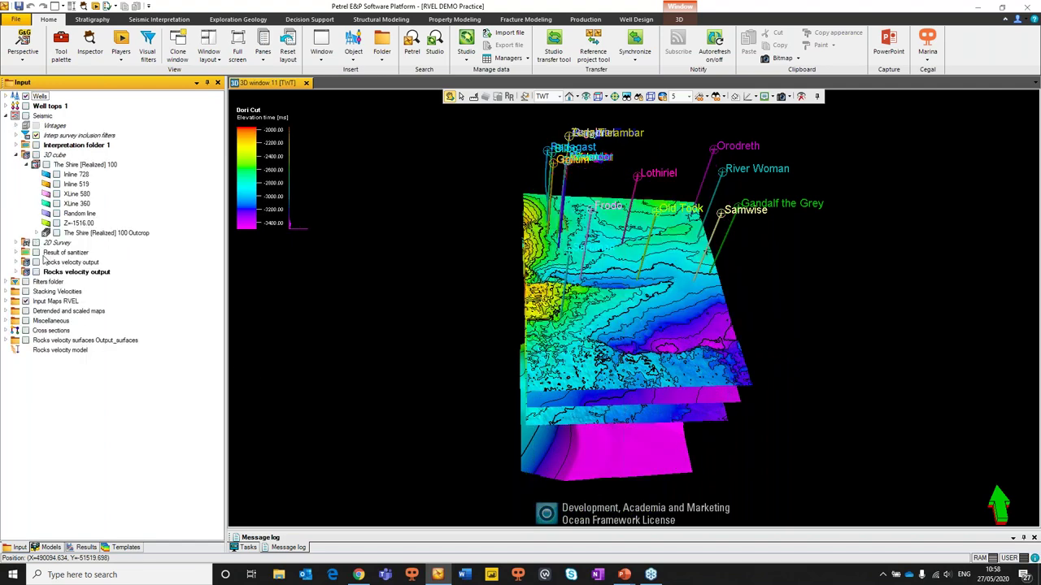
{"action": "left_click", "coordinate": [15, 156]}
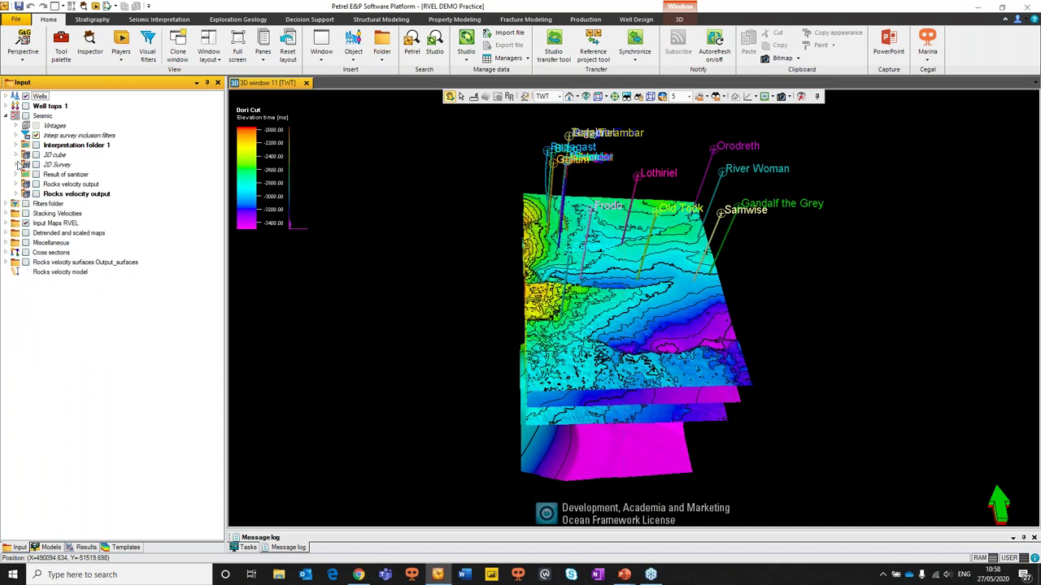
{"action": "left_click", "coordinate": [16, 194]}
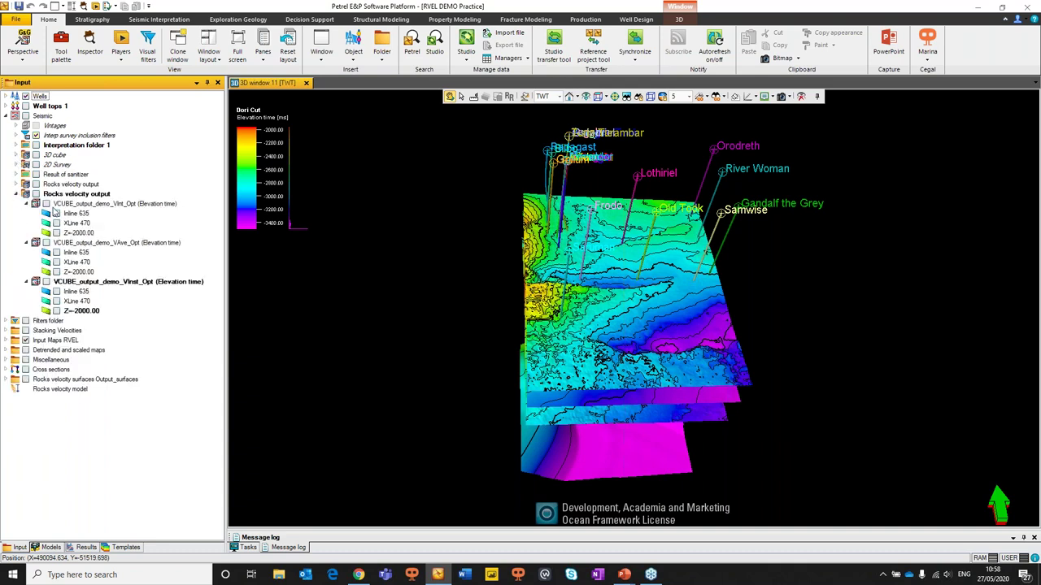
{"action": "left_click", "coordinate": [57, 213]}
{"action": "left_click", "coordinate": [56, 223]}
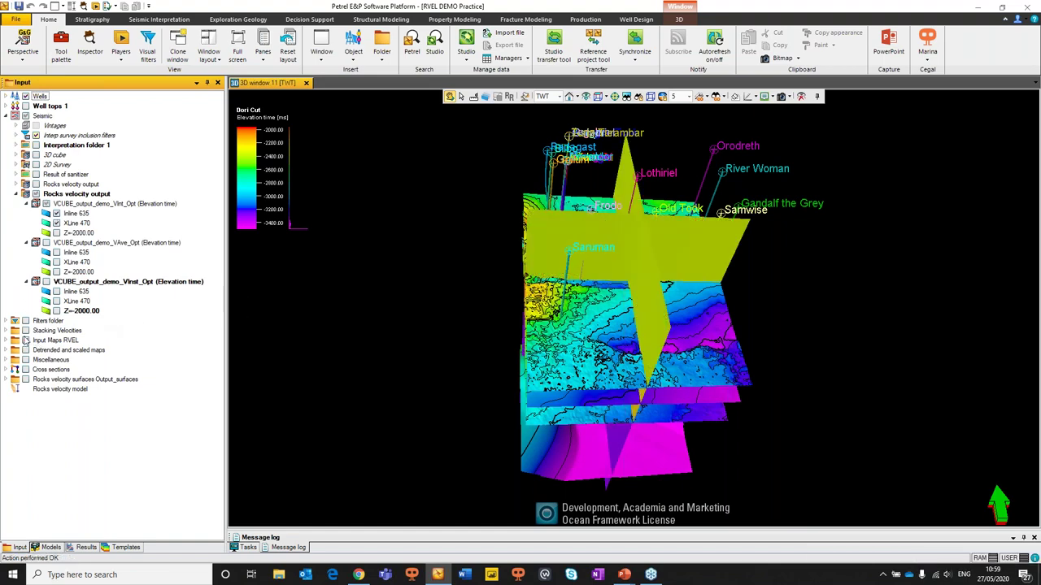
- Hide the Input Maps RVEL surfaces and move the displayed interval velocity inline to 626
{"action": "left_click", "coordinate": [25, 340]}
{"action": "mouse_move", "coordinate": [663, 336]}
{"action": "left_mouse_down"}
{"action": "mouse_move", "coordinate": [664, 436]}
{"action": "mouse_move", "coordinate": [760, 323]}
{"action": "mouse_move", "coordinate": [670, 332]}
{"action": "left_mouse_up"}
{"action": "key", "text": "p"}
{"action": "left_click", "coordinate": [590, 294]}
{"action": "left_click_drag", "start_coordinate": [579, 304], "coordinate": [591, 325]}
{"action": "key", "text": "Escape"}
{"action": "left_click_drag", "start_coordinate": [710, 382], "coordinate": [664, 358]}
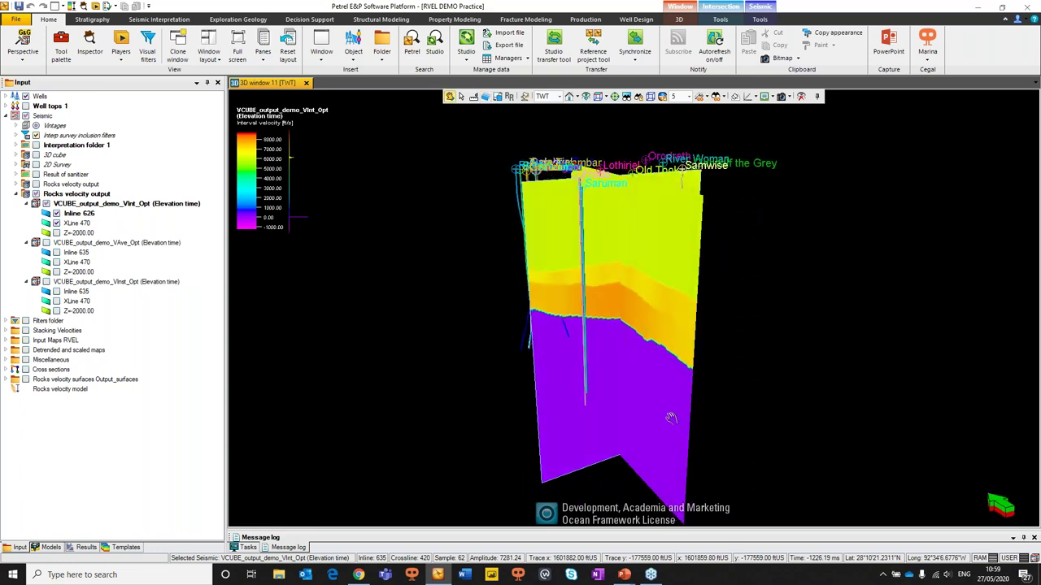
{"action": "mouse_move", "coordinate": [624, 575]}
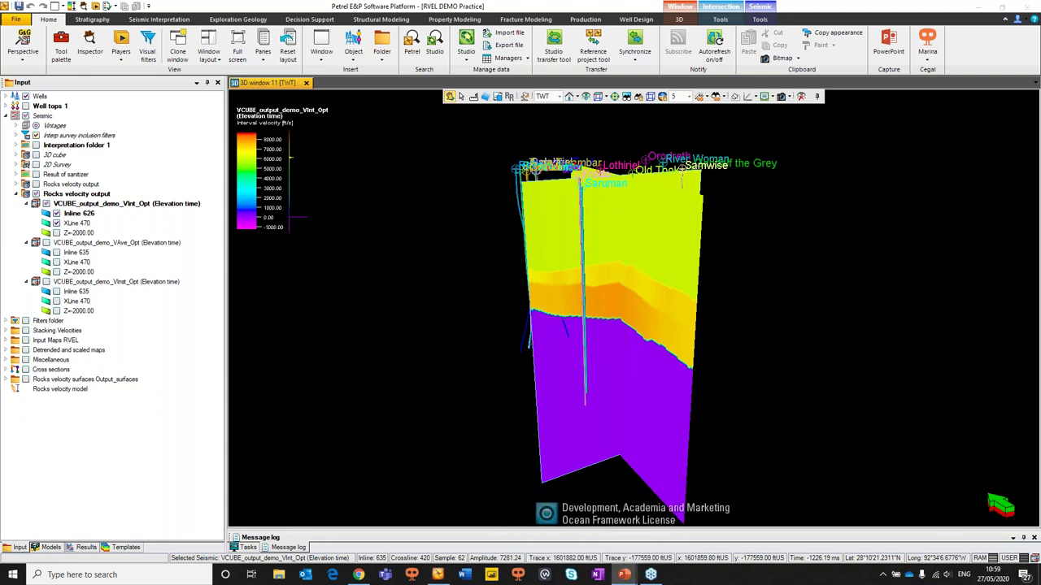
{"action": "key", "text": "alt+Tab"}
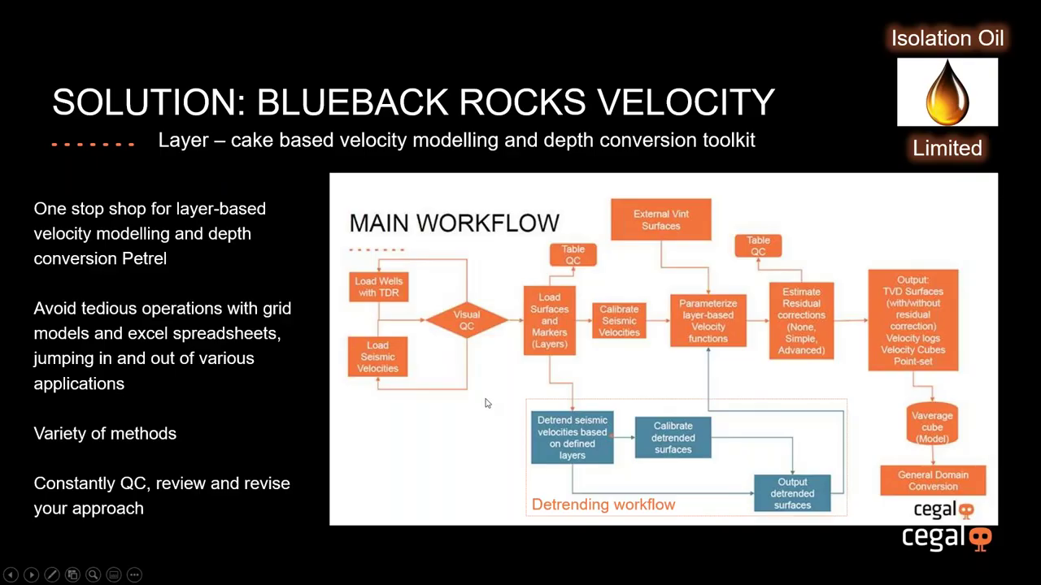
{"action": "left_click", "coordinate": [492, 406]}
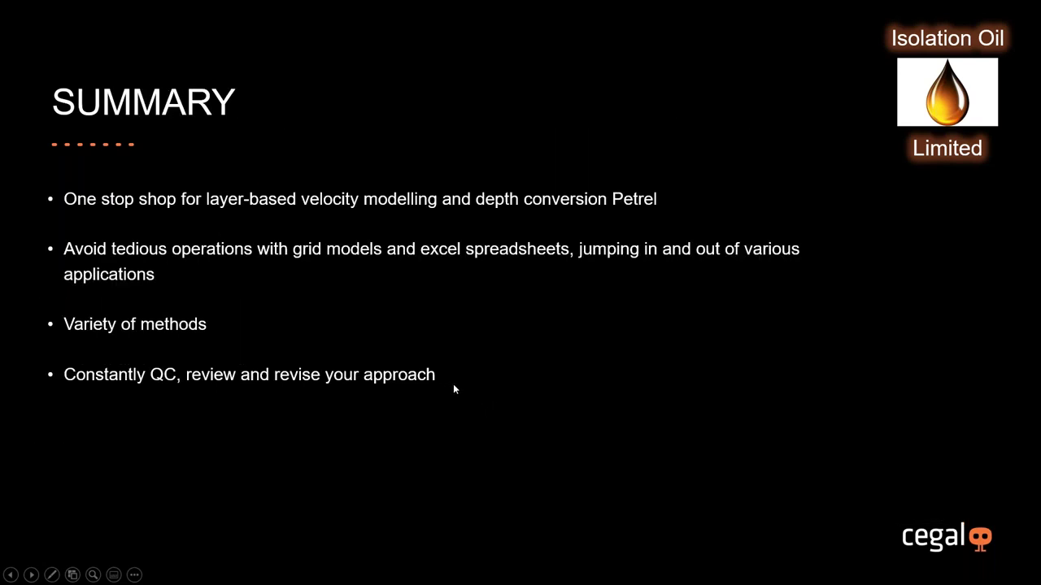
{"action": "left_click", "coordinate": [455, 390]}
{"action": "key", "text": "Left"}
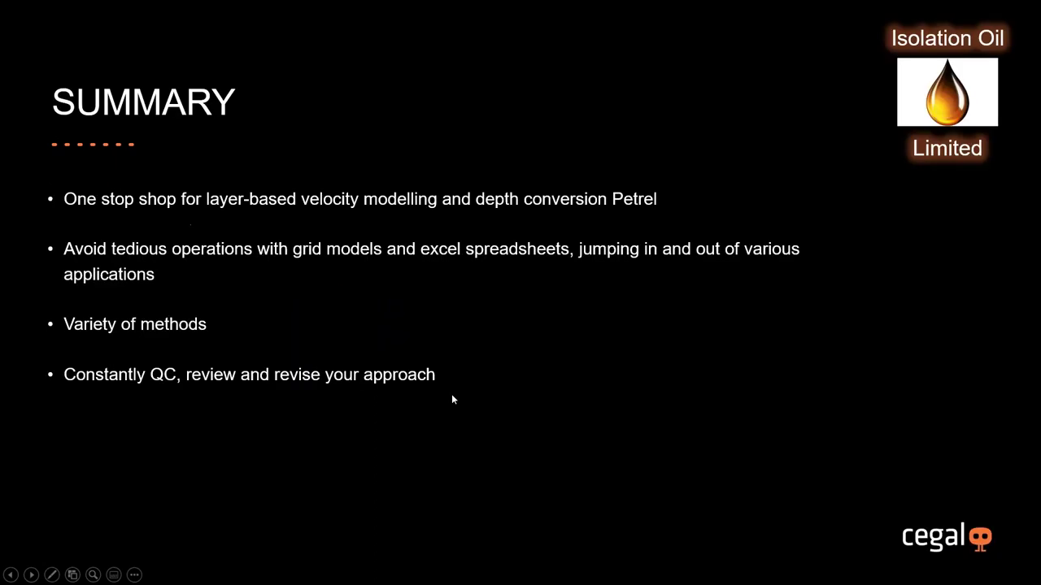